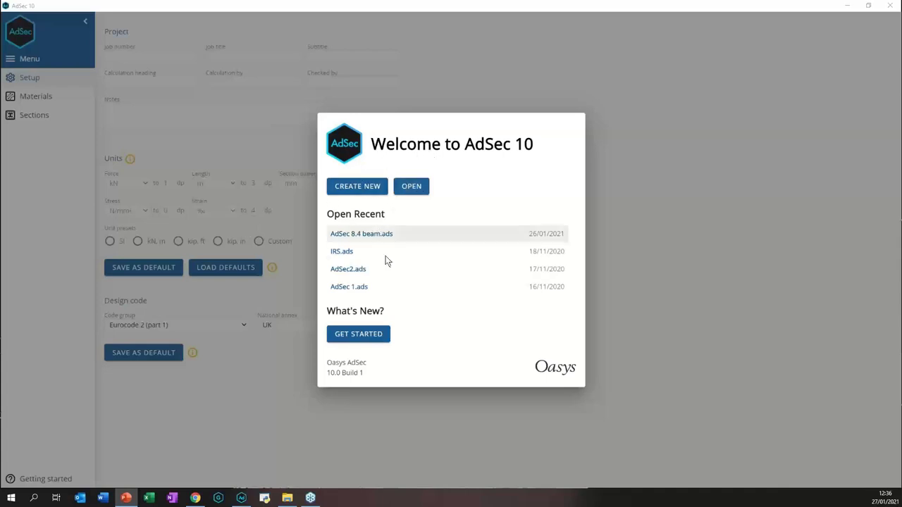
# Browse the getting-started tutorials on Navigation, Setup, Results: Charts and Preloads, and list the available documentation.
pyautogui.click(364, 336)
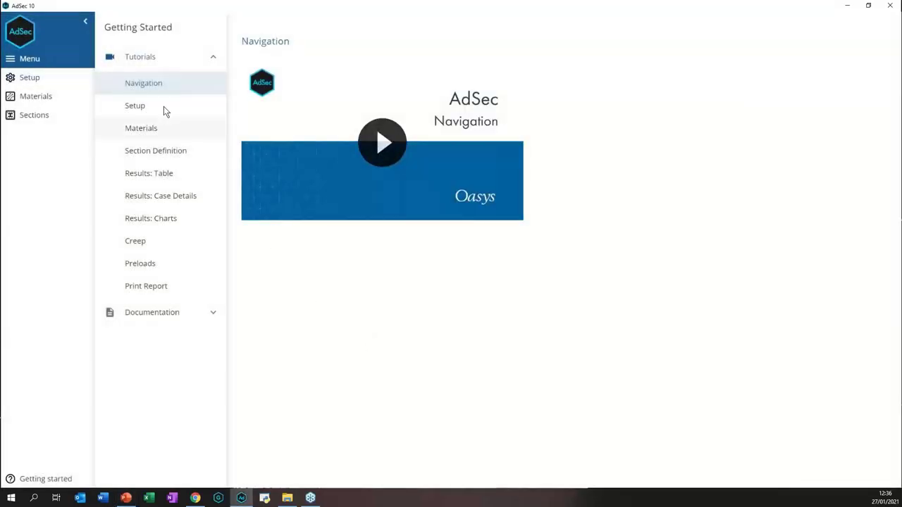
pyautogui.click(151, 108)
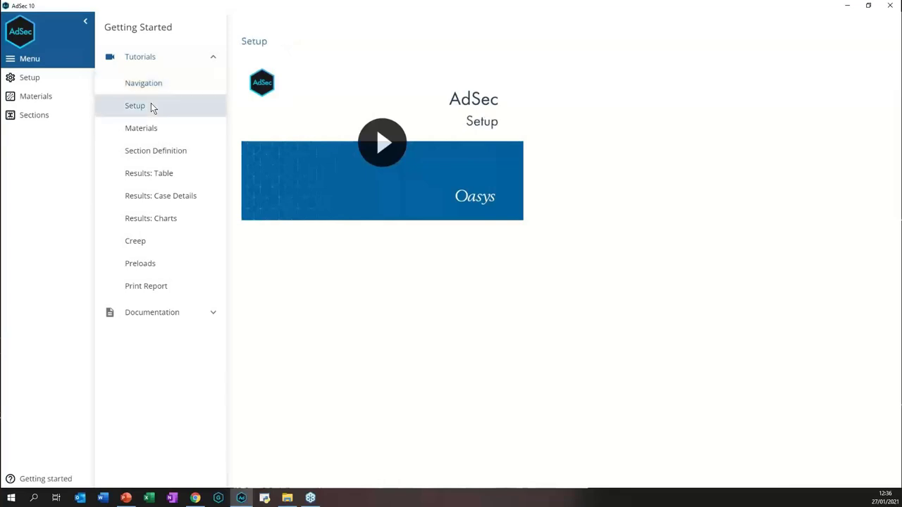
pyautogui.click(168, 220)
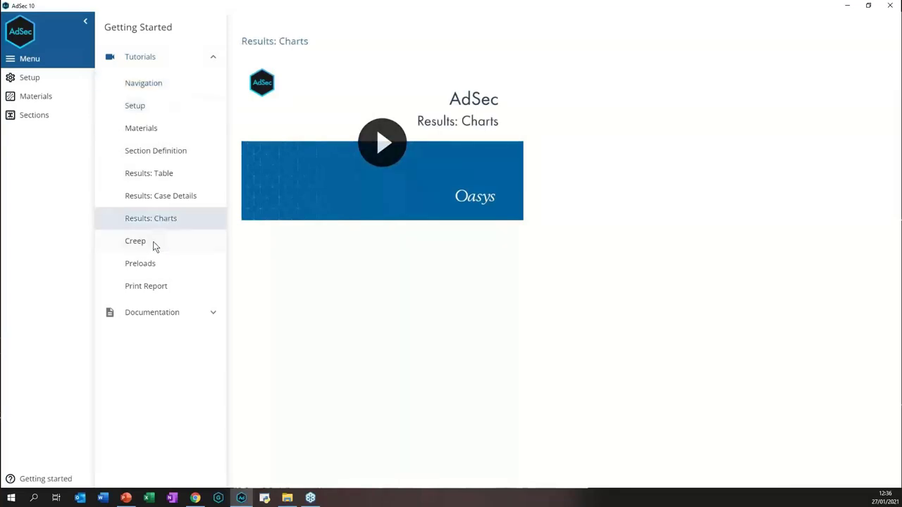
pyautogui.click(153, 266)
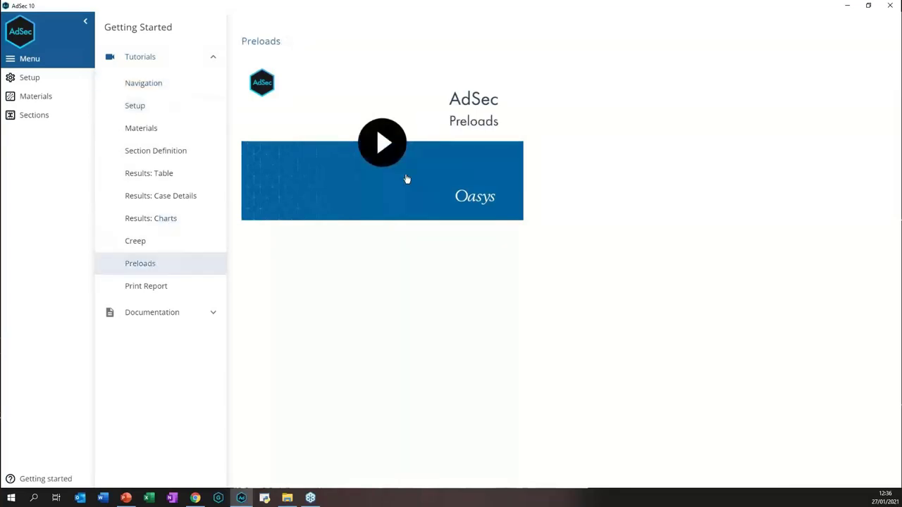
pyautogui.click(211, 314)
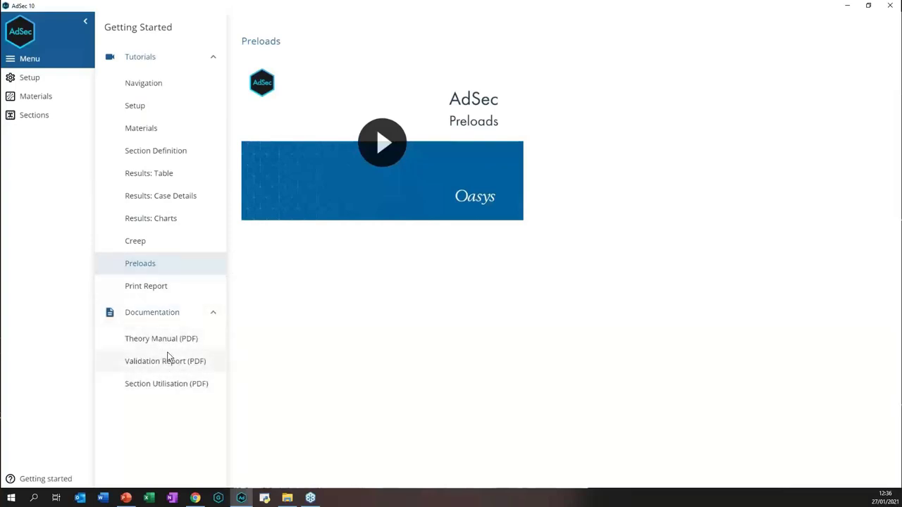
# Create a new file without saving the changes to the current one.
pyautogui.click(30, 60)
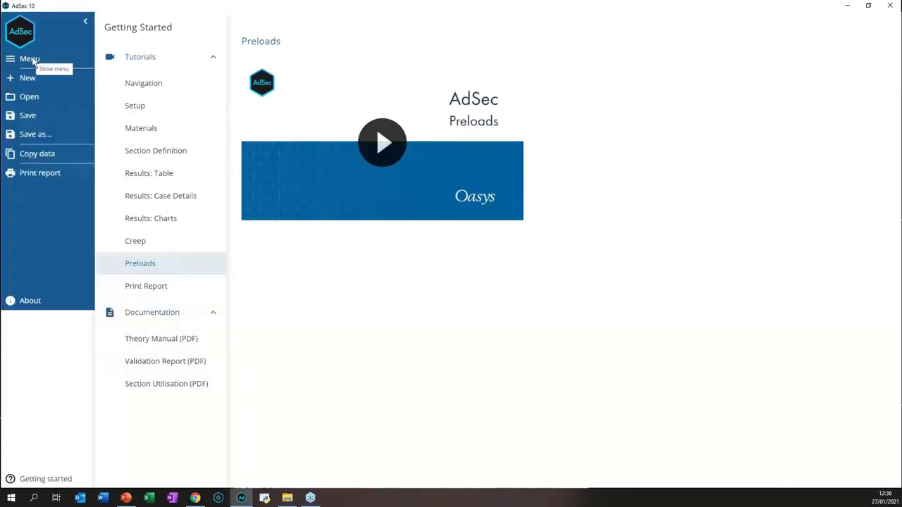
pyautogui.click(31, 76)
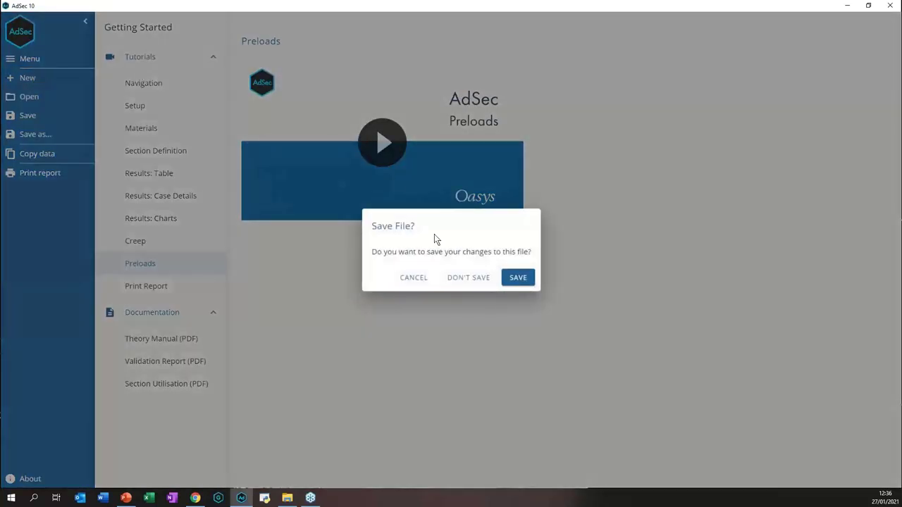
pyautogui.click(468, 279)
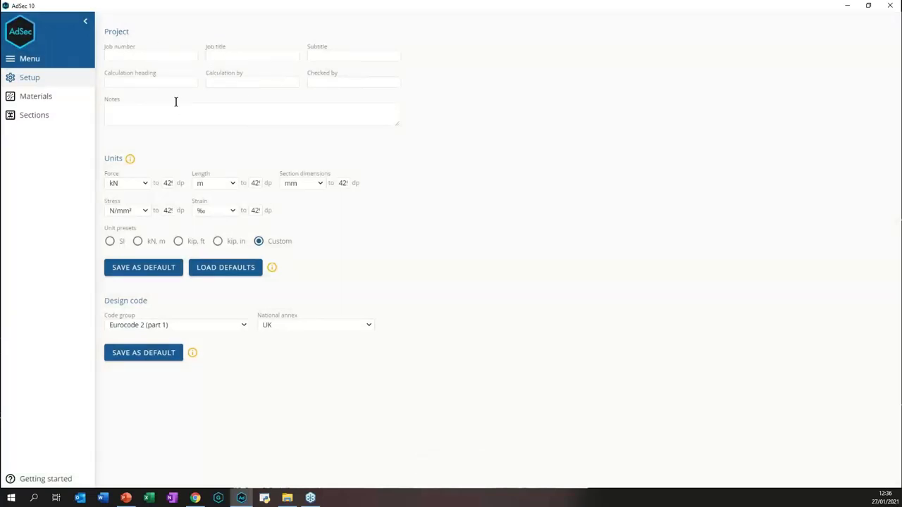
# Apply the kN, m unit preset and save the units as default.
pyautogui.click(138, 241)
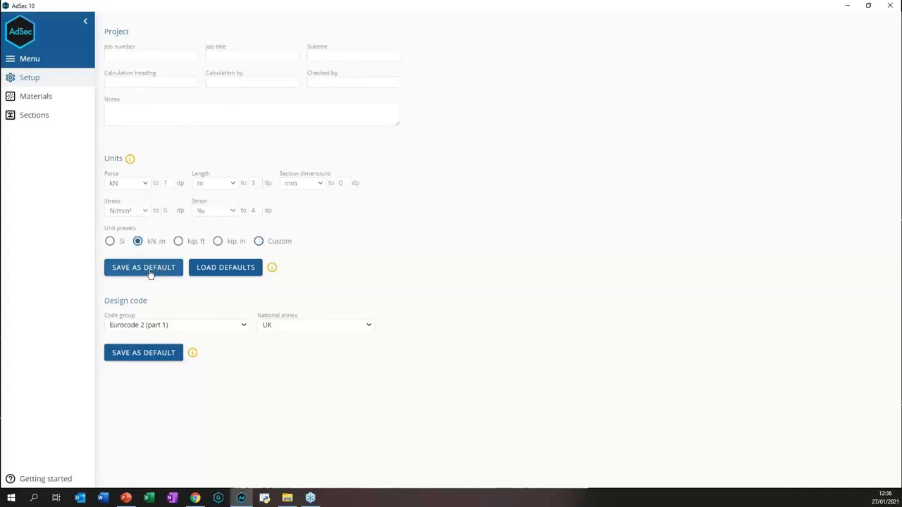
pyautogui.click(149, 273)
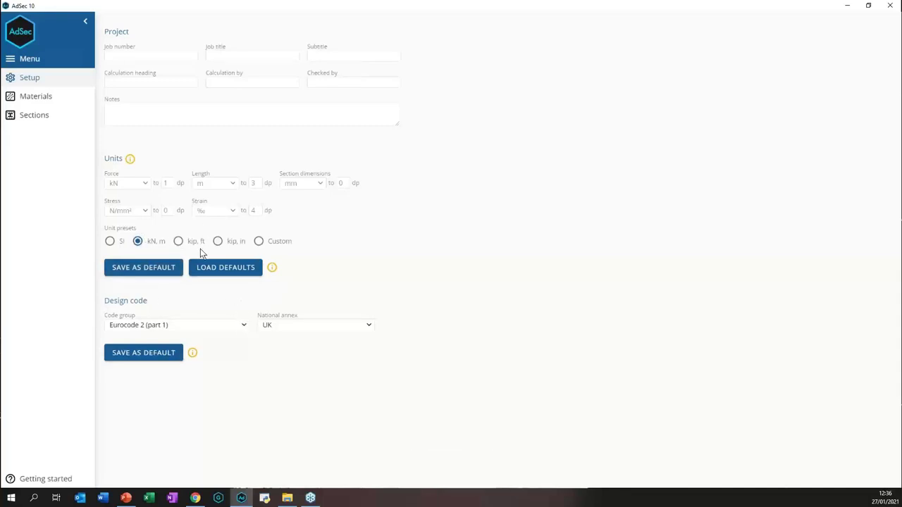
pyautogui.click(246, 325)
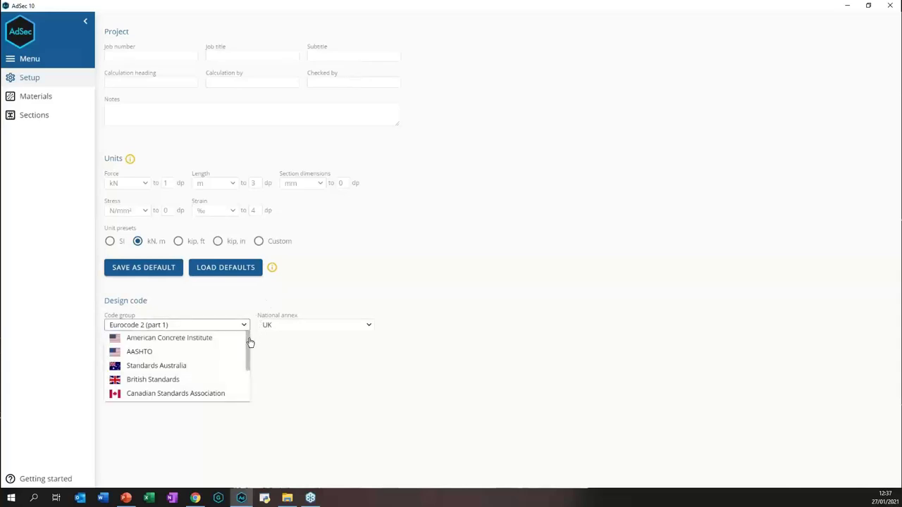
pyautogui.moveTo(250, 343)
pyautogui.mouseDown()
pyautogui.moveTo(252, 377)
pyautogui.moveTo(251, 340)
pyautogui.mouseUp()
pyautogui.click(266, 346)
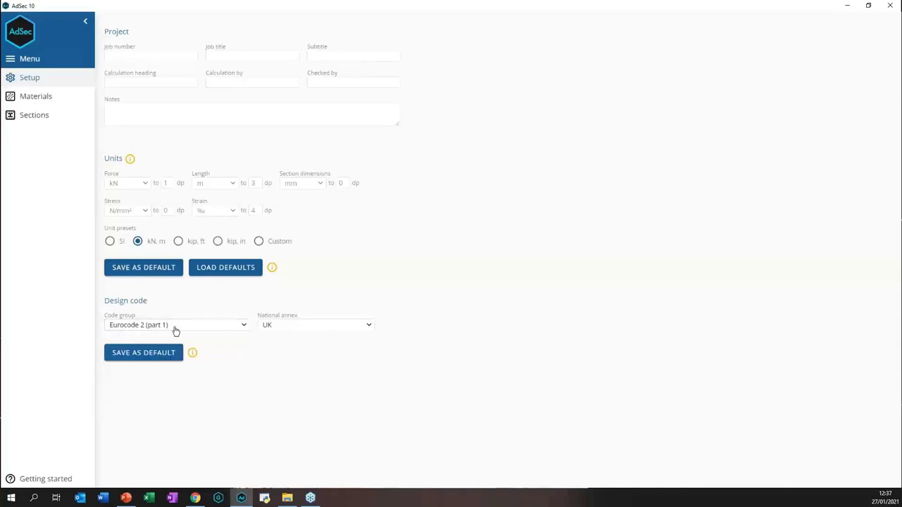
pyautogui.click(326, 326)
pyautogui.click(331, 311)
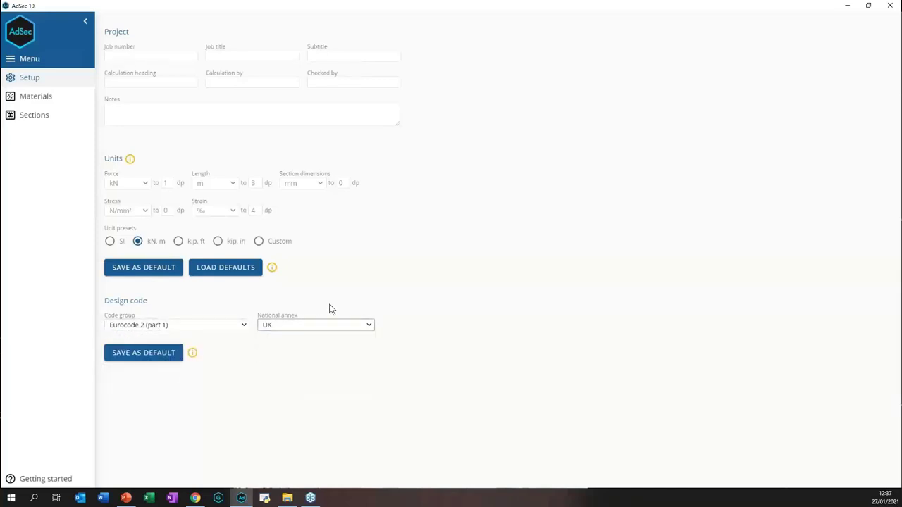
# Set the code group to American Concrete Institute with ACI318M (2014) as the design code, keeping the ACI 318 Fig R9.3.2 strength reduction method.
pyautogui.click(241, 326)
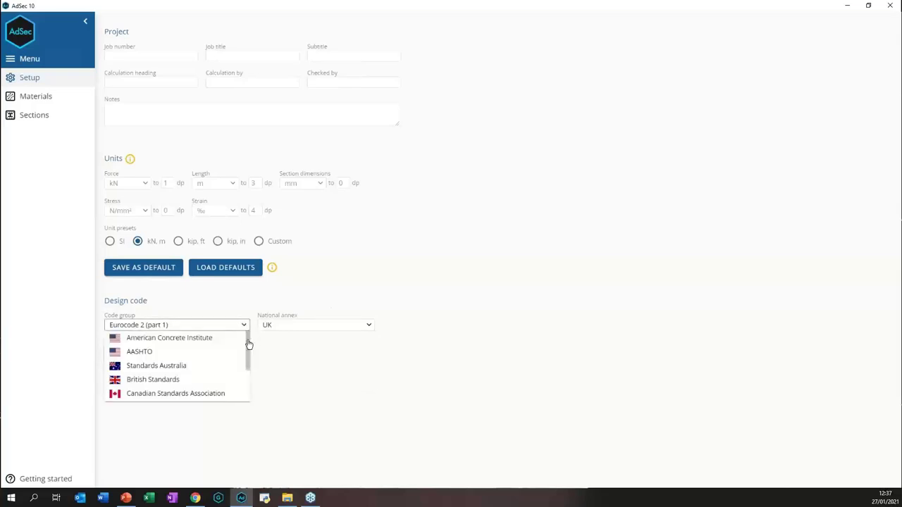
pyautogui.click(168, 336)
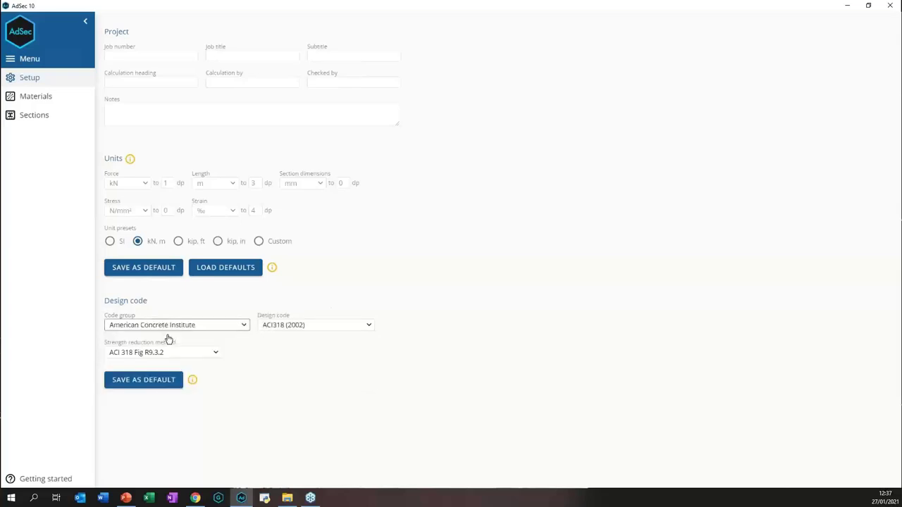
pyautogui.click(369, 328)
pyautogui.scroll(-5, 354, 369)
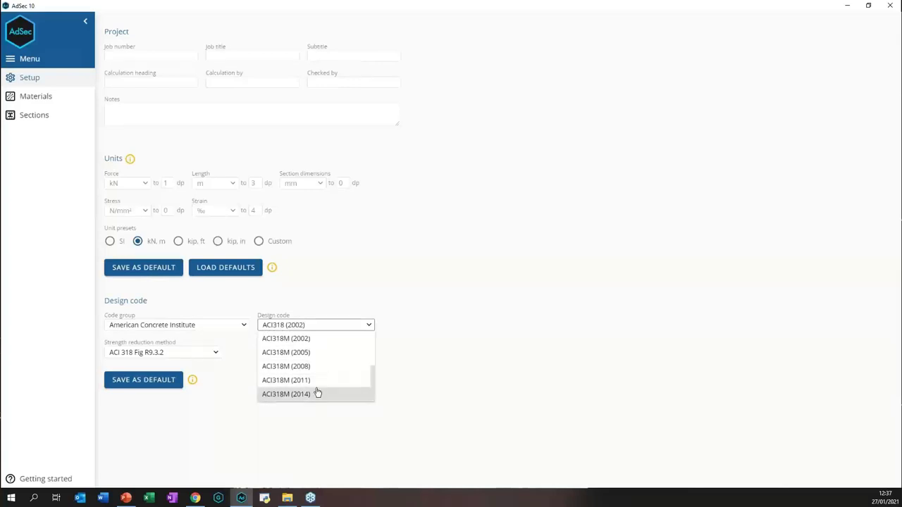
pyautogui.click(312, 396)
pyautogui.click(215, 353)
pyautogui.click(244, 348)
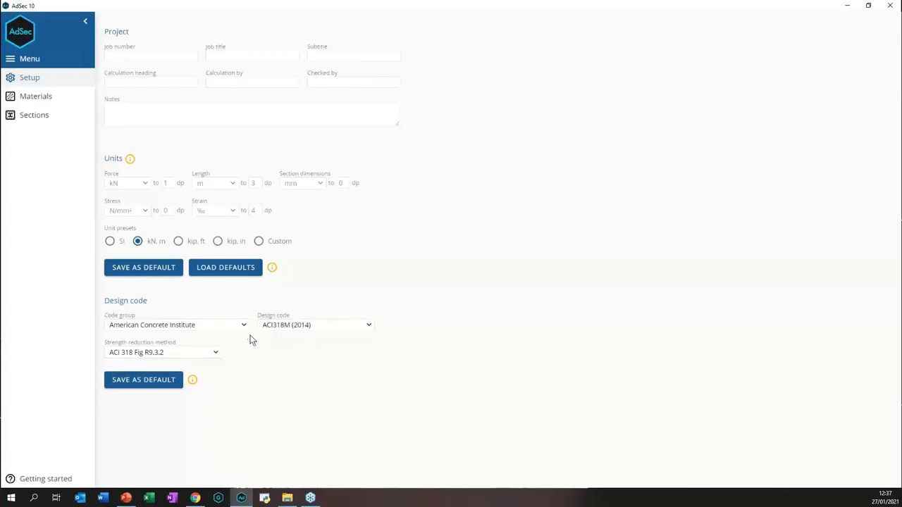
# Set the design code to Eurocode 2 (part 1) with the UK national annex and save it as default.
pyautogui.click(241, 326)
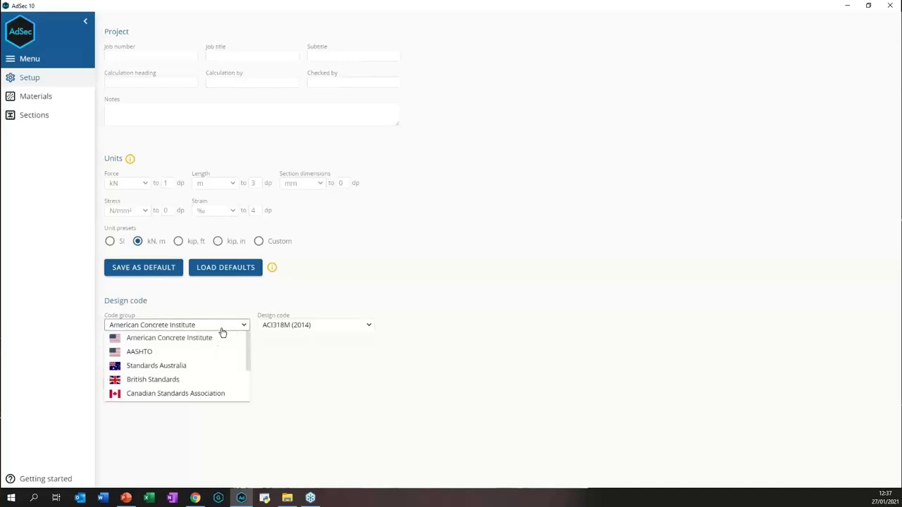
pyautogui.scroll(-2, 197, 377)
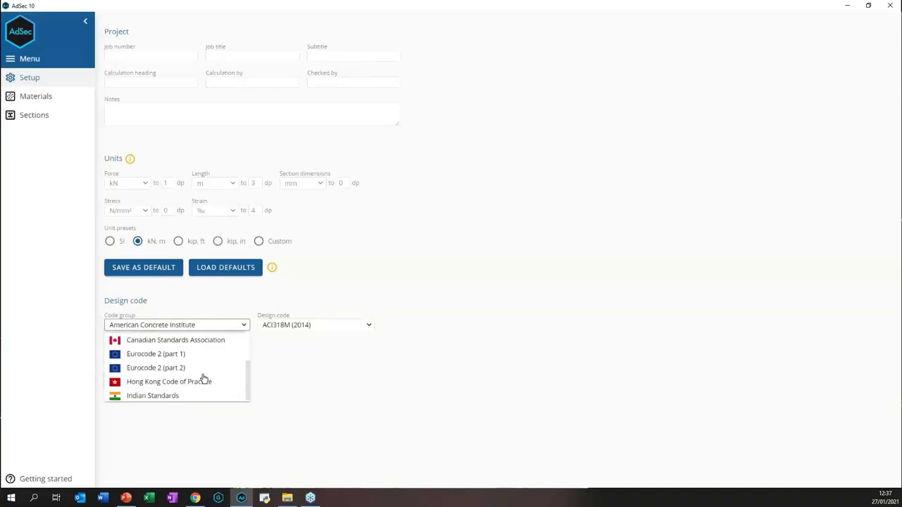
pyautogui.click(182, 357)
pyautogui.click(364, 327)
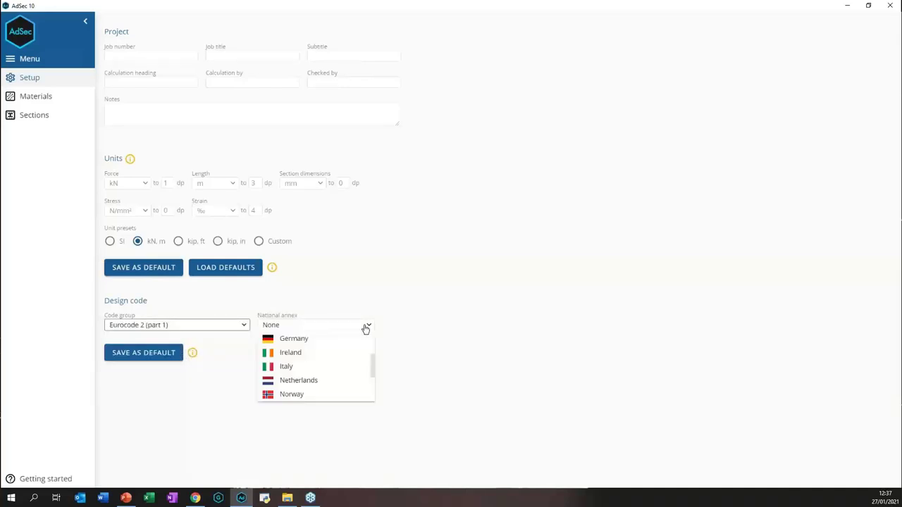
pyautogui.moveTo(375, 361); pyautogui.dragTo(359, 395)
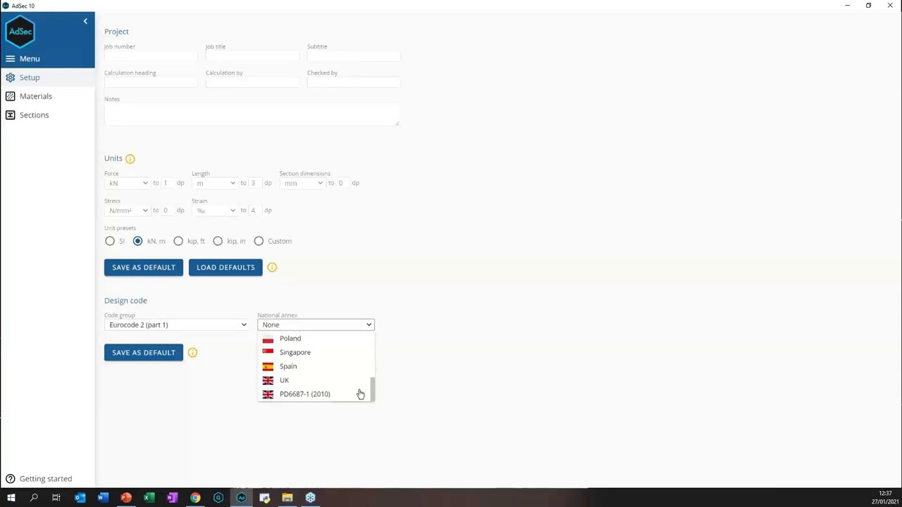
pyautogui.click(284, 380)
pyautogui.click(158, 355)
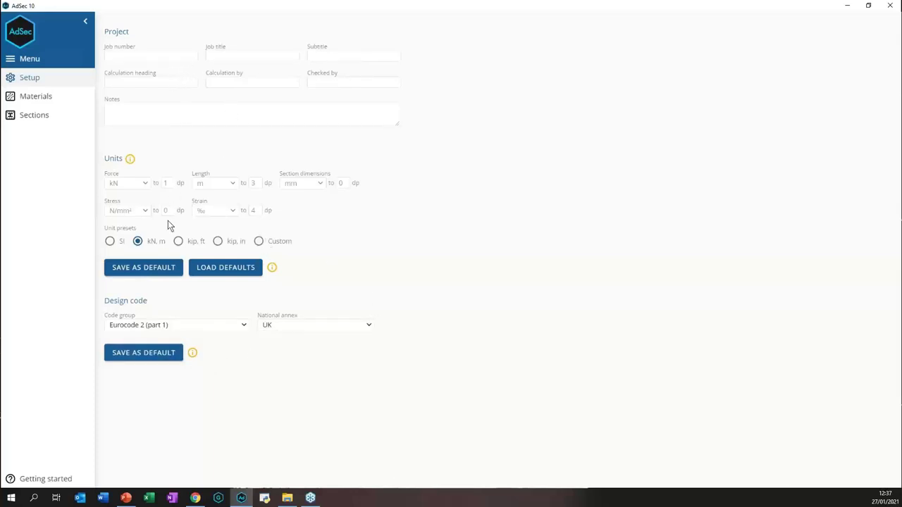
# Compare the C12/15 and C55/67 concrete curves in the materials, and review the C55/67 grade's general, ULS and SLS properties.
pyautogui.click(34, 98)
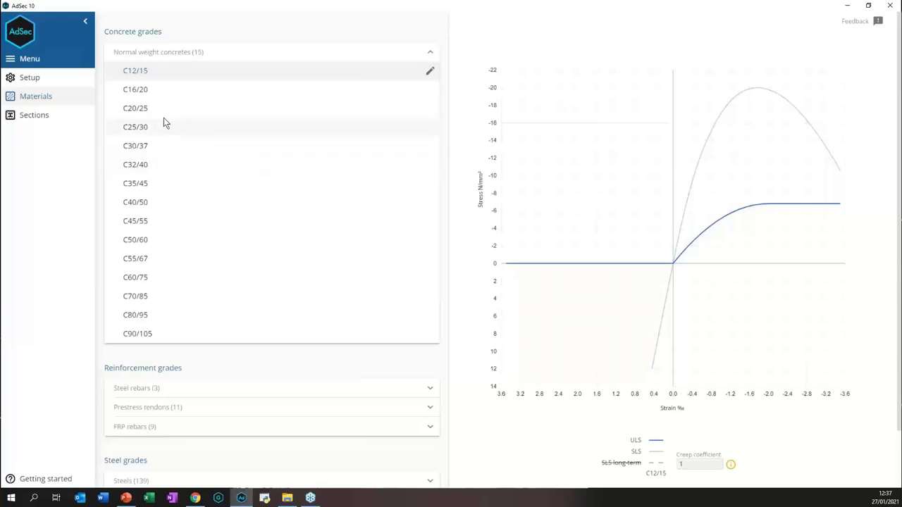
pyautogui.click(147, 258)
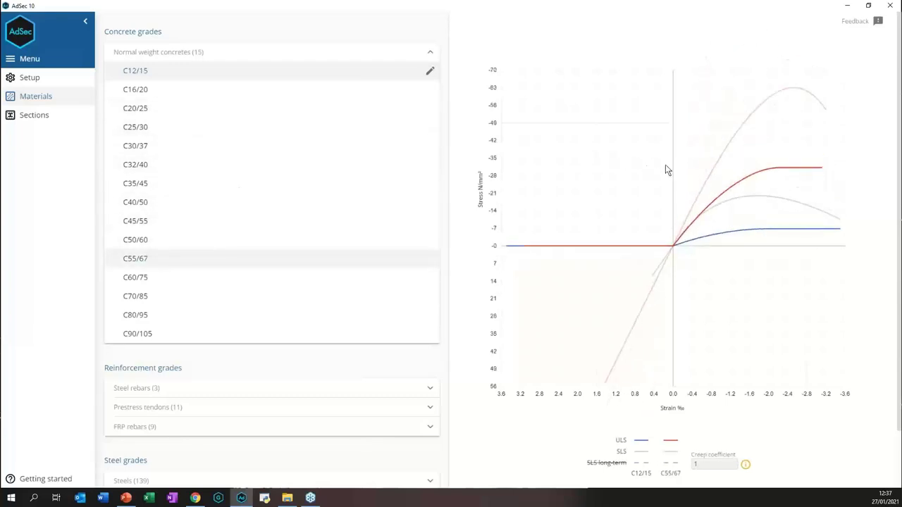
pyautogui.click(428, 259)
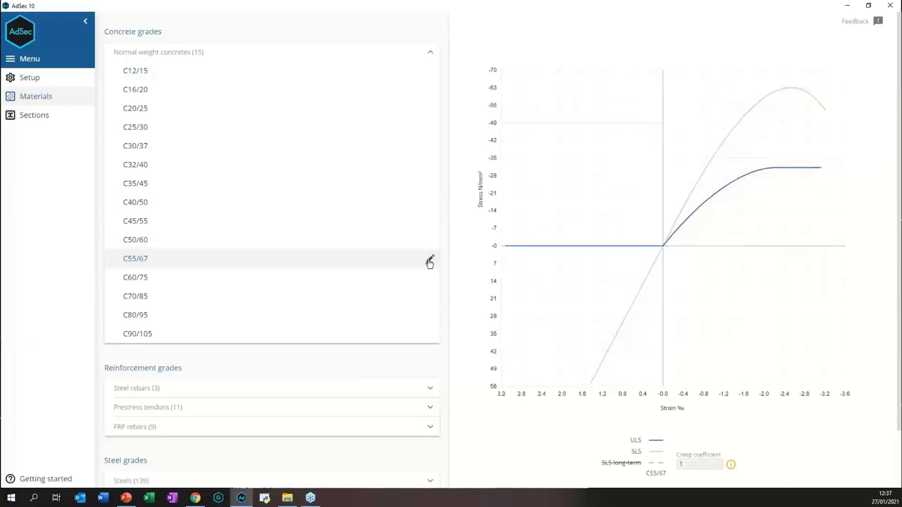
pyautogui.click(430, 261)
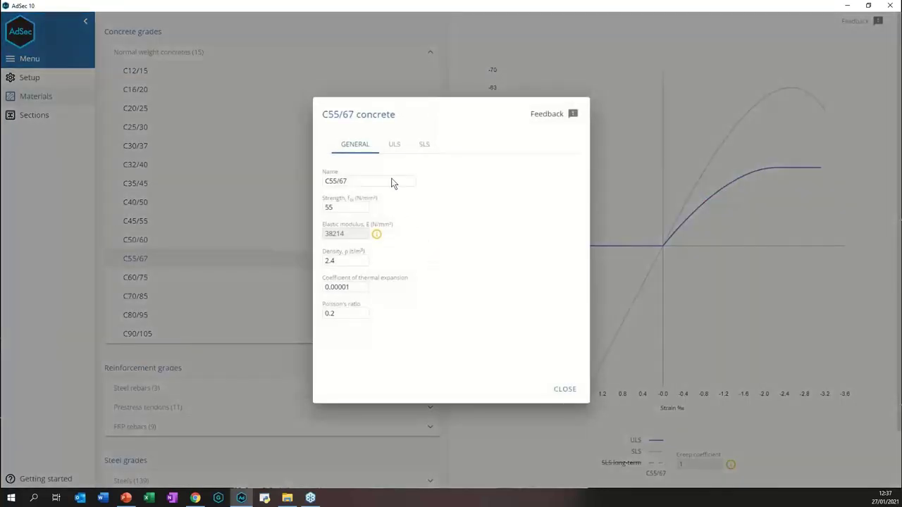
pyautogui.click(393, 145)
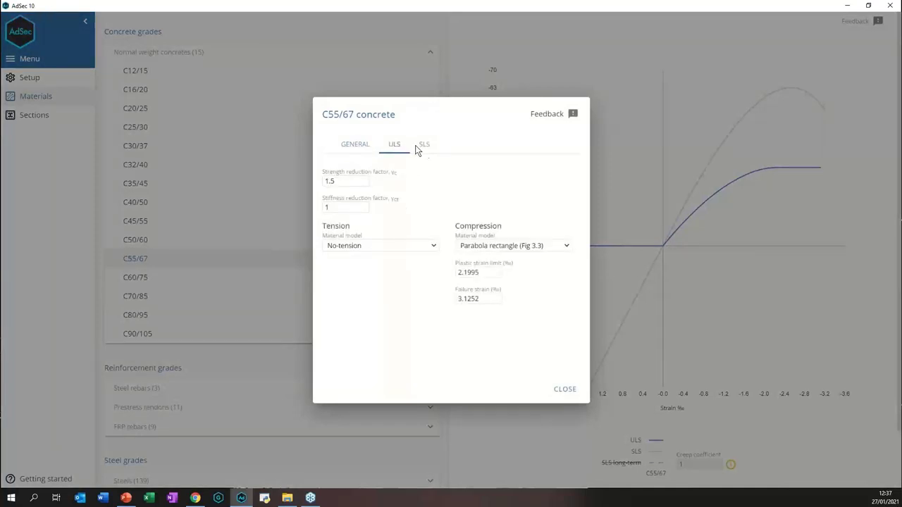
pyautogui.click(424, 145)
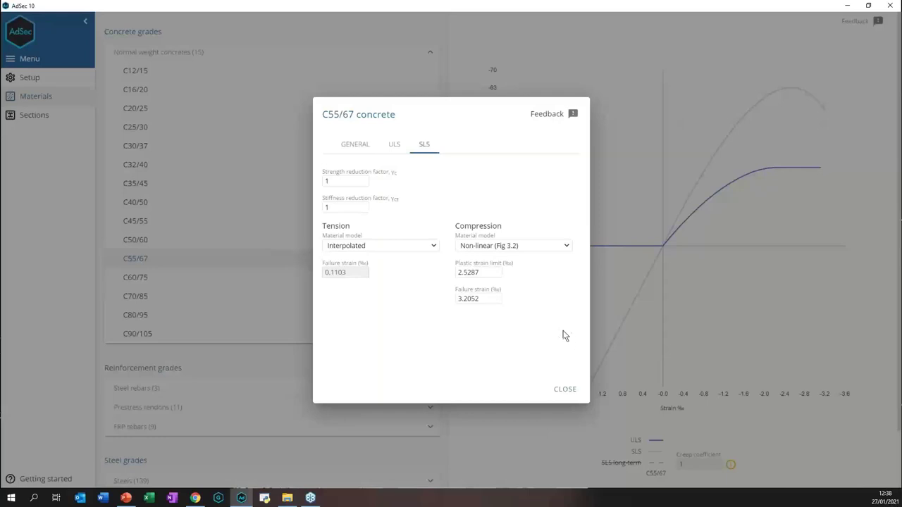
pyautogui.click(565, 391)
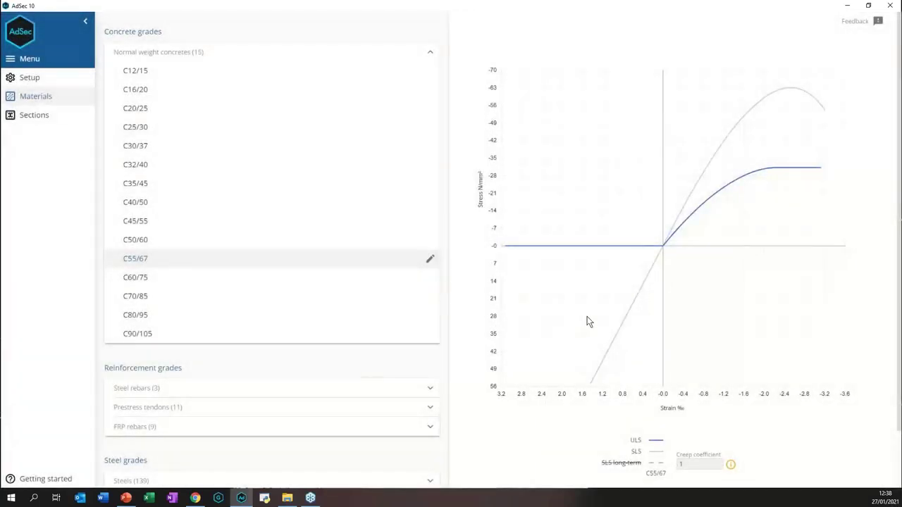
# Show the SLS long-term curve for C55/67 with a creep coefficient of 2, and read the note on creep.
pyautogui.click(630, 462)
pyautogui.click(687, 463)
pyautogui.press('BackSpace')
pyautogui.write('2')
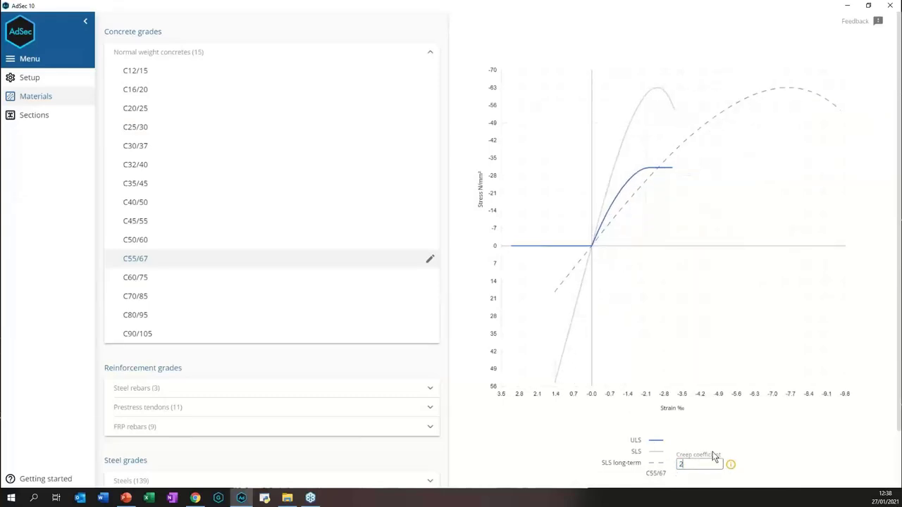
pyautogui.moveTo(731, 468)
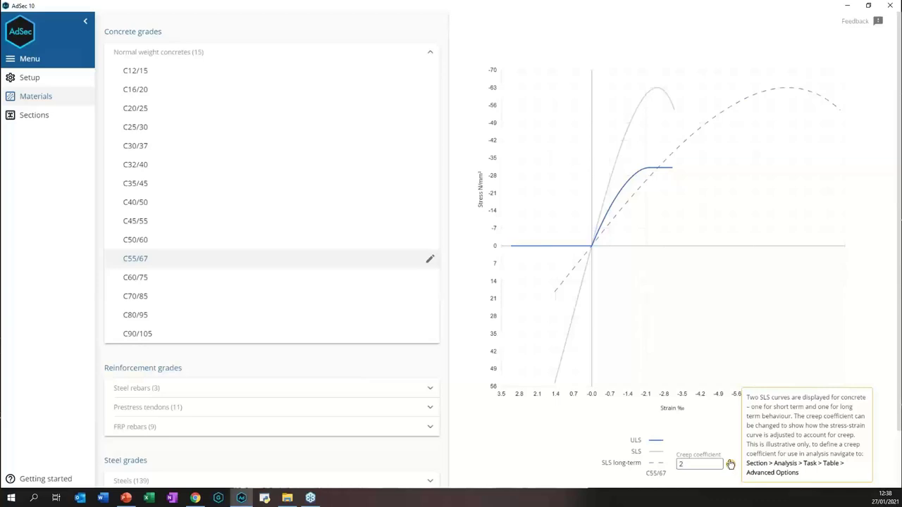
# Return to the project setup and read the information note about saving and loading default units.
pyautogui.click(39, 80)
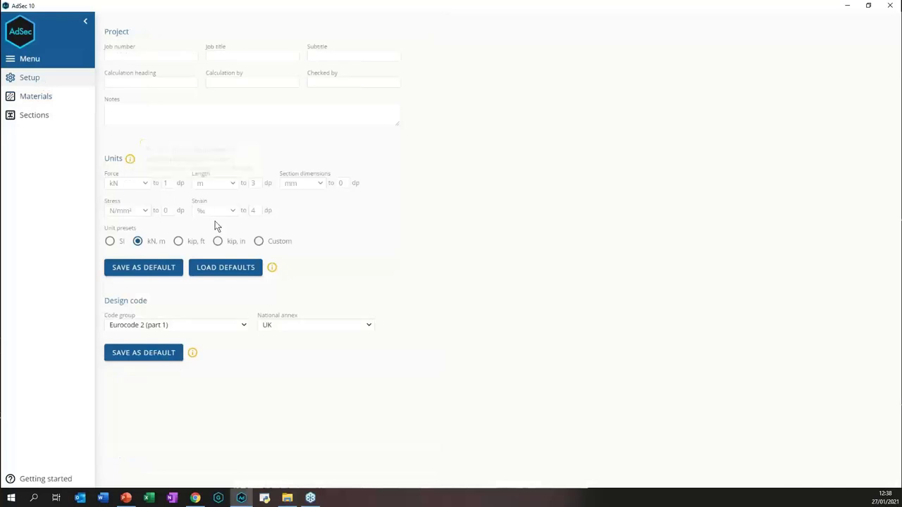
pyautogui.moveTo(274, 270)
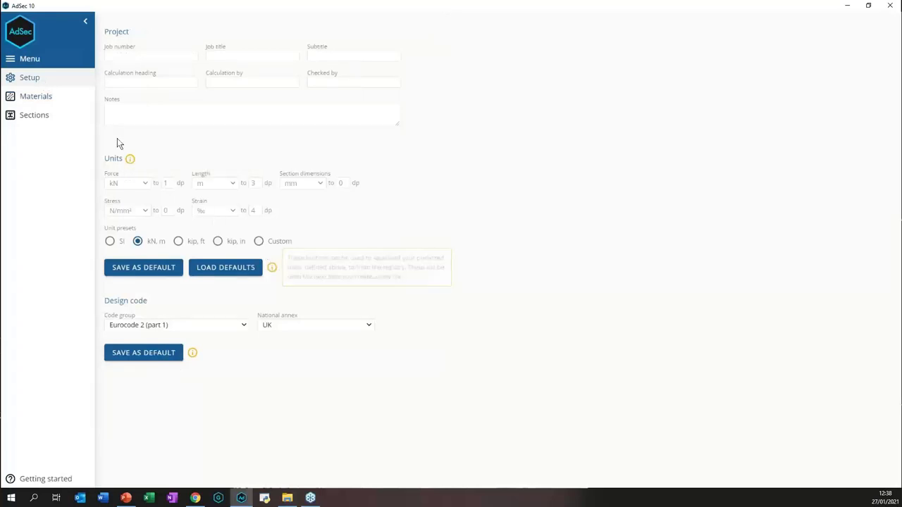
# Plot the C45/55 concrete curve alongside C55/67 in the materials' stress-strain chart.
pyautogui.click(36, 97)
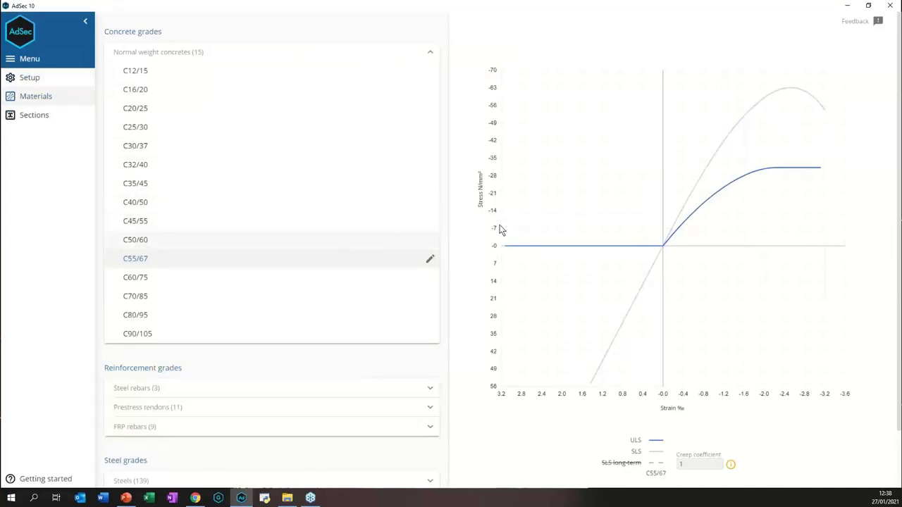
pyautogui.click(154, 220)
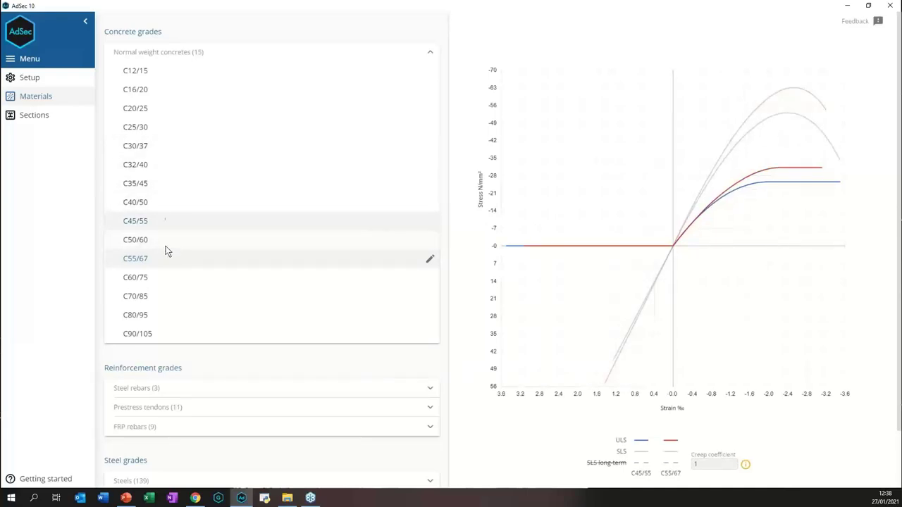
# Compare the concrete curves from C30/37 to C55/67, and display the stress-strain curve of the 500B steel rebar.
pyautogui.keyDown('shift'); pyautogui.click(231, 147); pyautogui.keyUp('shift')
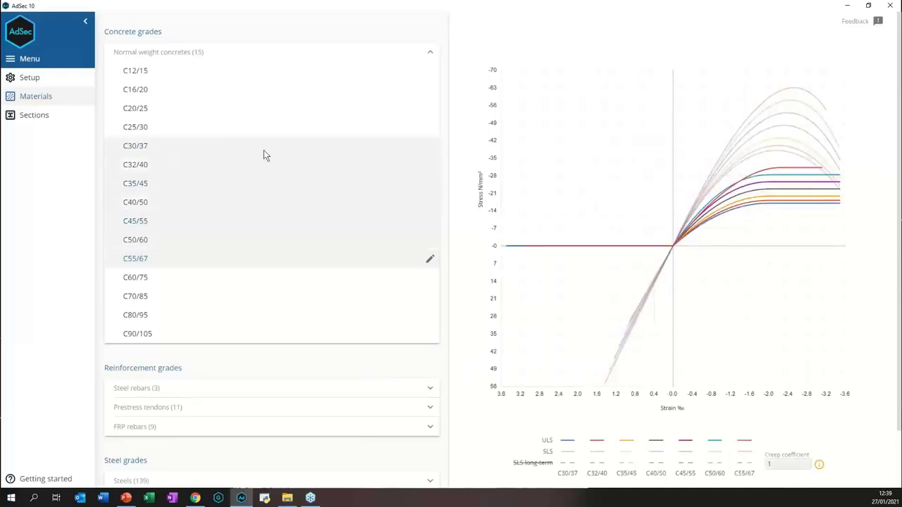
pyautogui.scroll(-1, 217, 257)
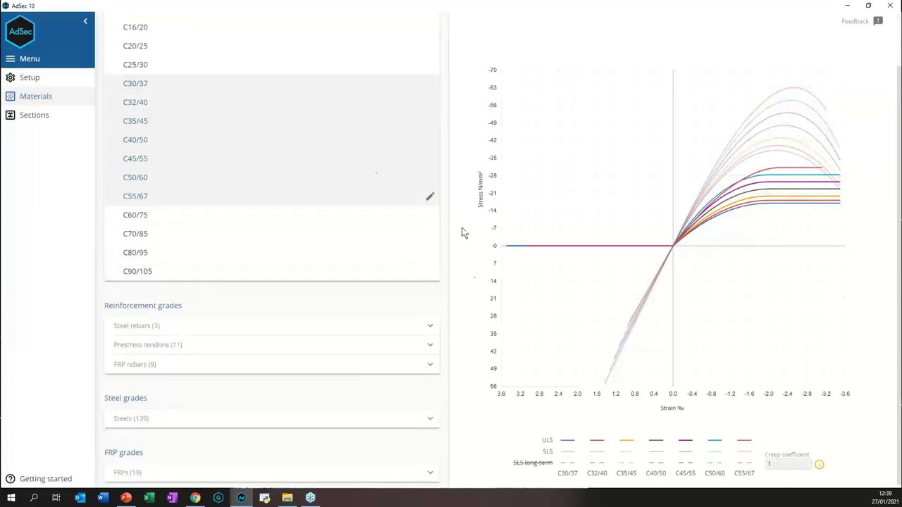
pyautogui.click(189, 326)
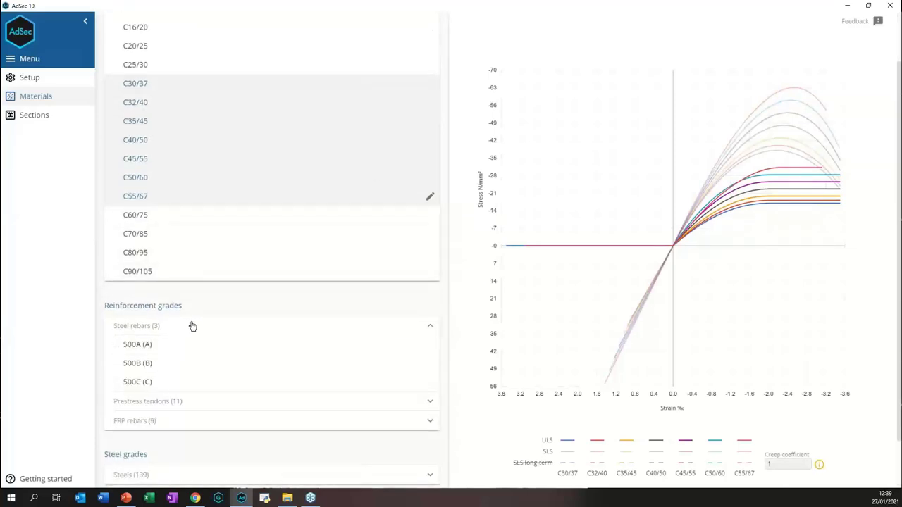
pyautogui.click(167, 364)
pyautogui.scroll(-1, 184, 352)
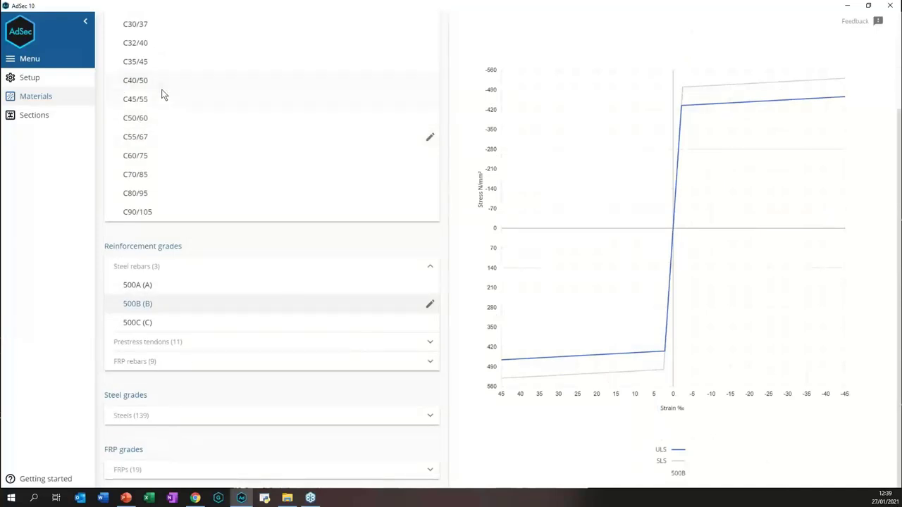
# Add a rectangular RC beam, a square RC column and a circular RC column to the section list.
pyautogui.click(38, 120)
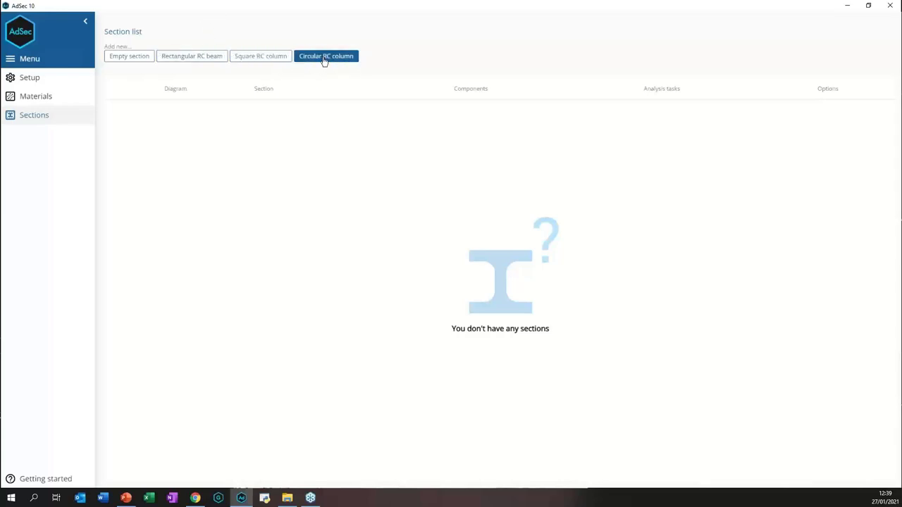
pyautogui.click(205, 60)
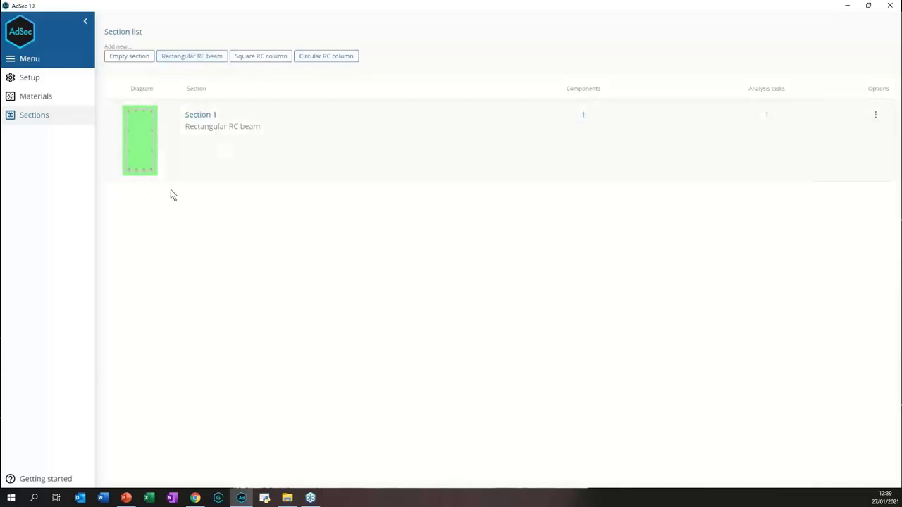
pyautogui.click(281, 59)
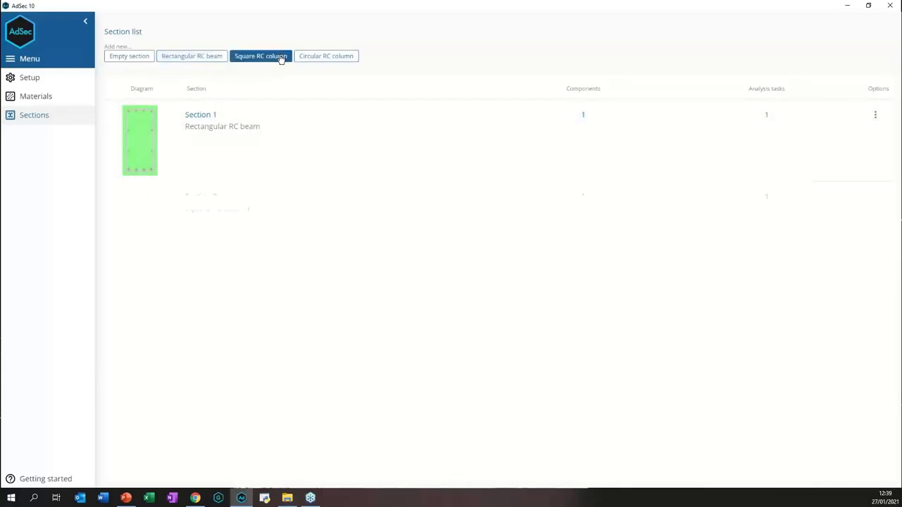
pyautogui.click(317, 62)
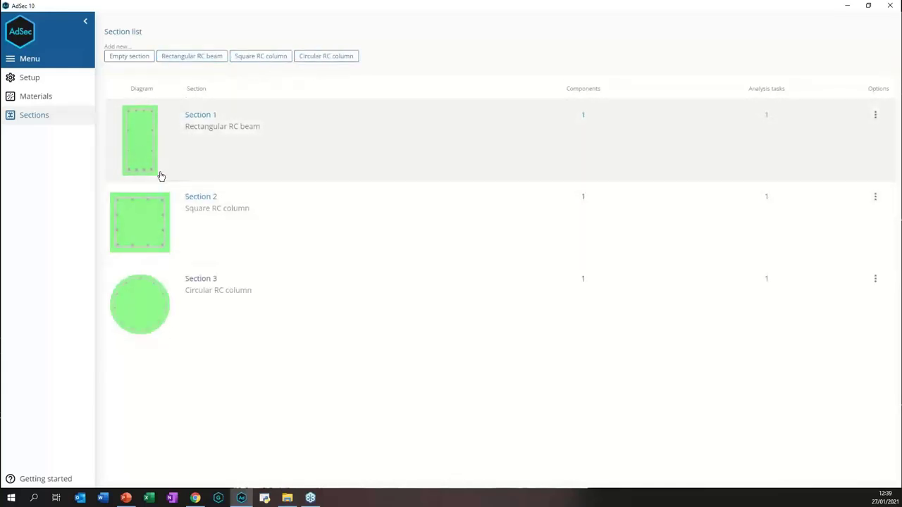
# Open the rectangular RC beam's definition and set Component 1's concrete grade to C32/40.
pyautogui.click(146, 143)
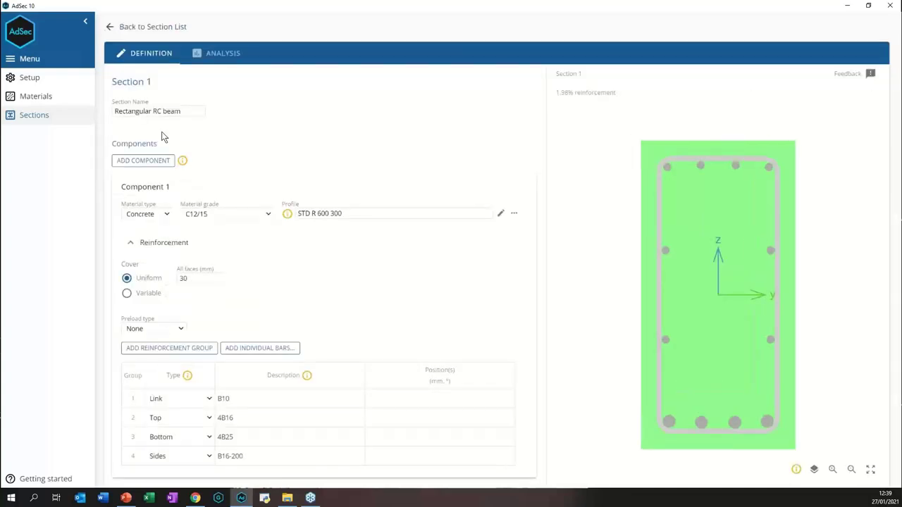
pyautogui.click(268, 213)
pyautogui.moveTo(275, 241); pyautogui.dragTo(275, 253)
pyautogui.click(220, 247)
# Set the width of Component 1's rectangular profile to 400 mm.
pyautogui.click(501, 214)
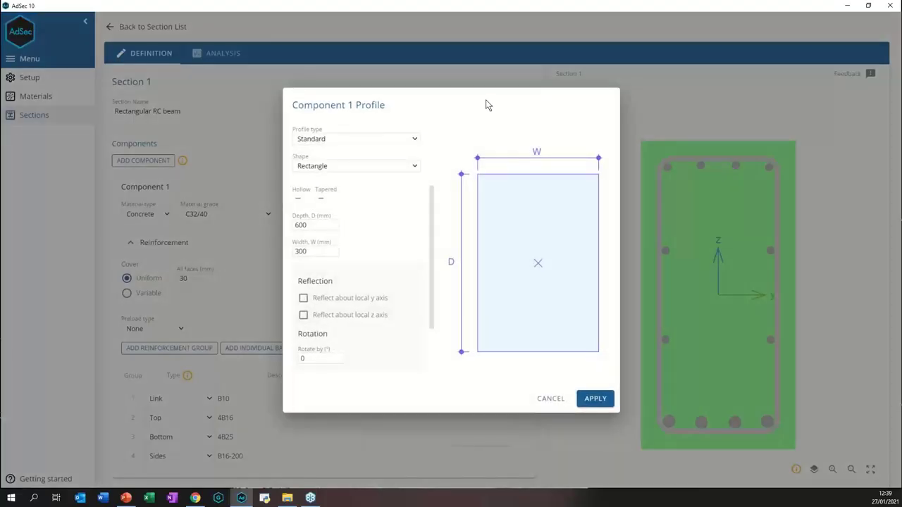
pyautogui.moveTo(298, 251); pyautogui.dragTo(283, 259)
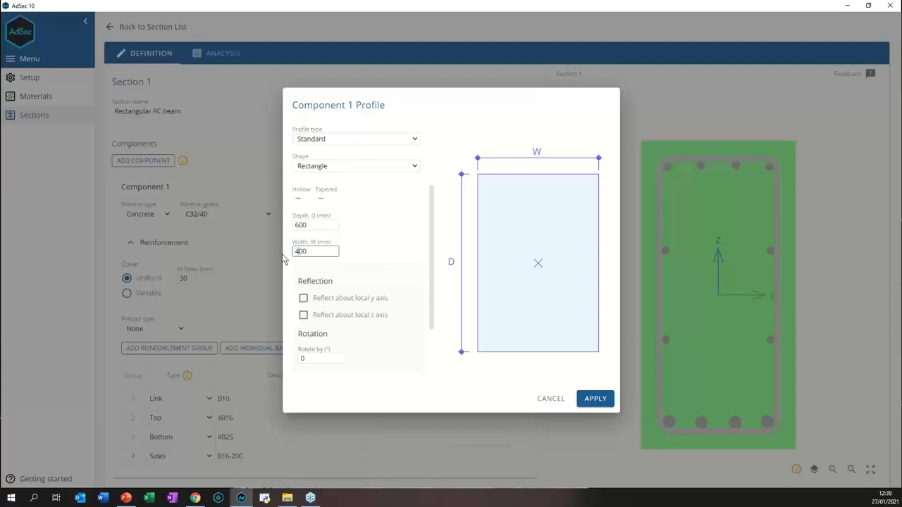
pyautogui.click(595, 399)
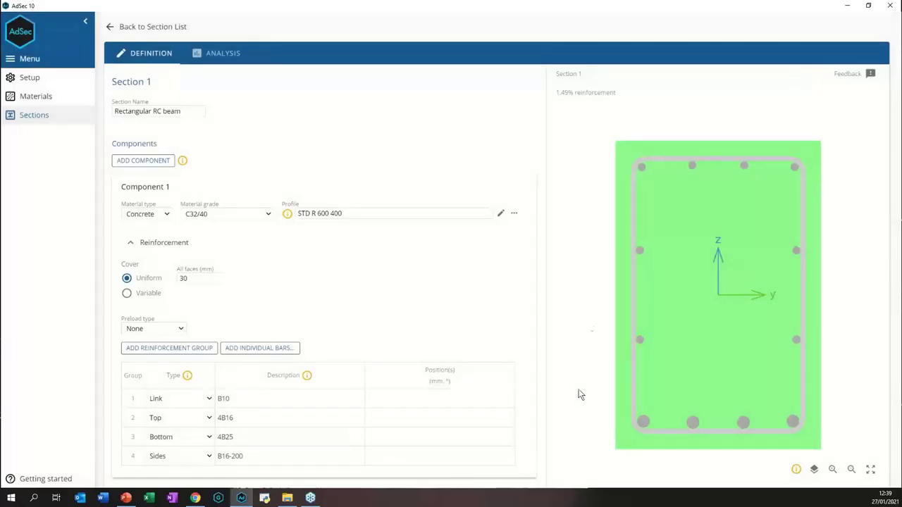
# Edit Component 1's profile description to STD R 600 450 and set the uniform cover to 40 mm.
pyautogui.moveTo(335, 213); pyautogui.dragTo(341, 231)
pyautogui.write('5')
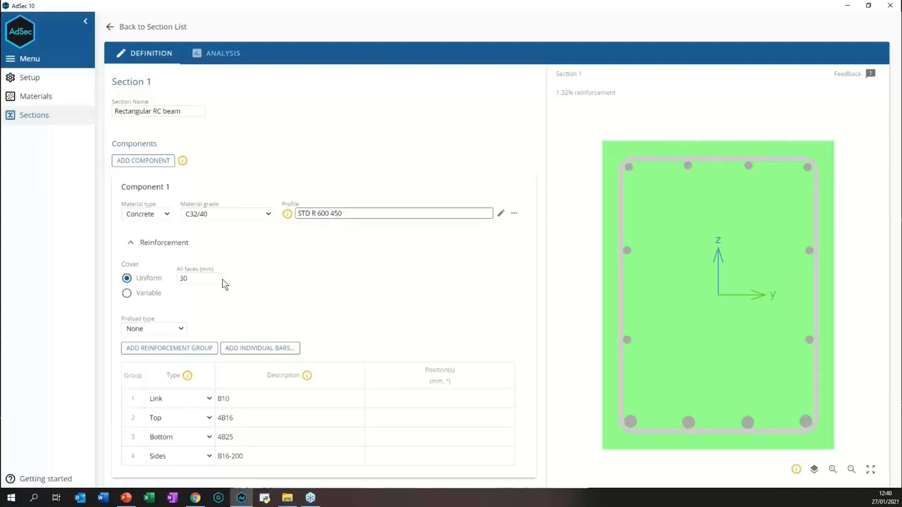
pyautogui.click(182, 279)
pyautogui.doubleClick(183, 278)
pyautogui.write('40')
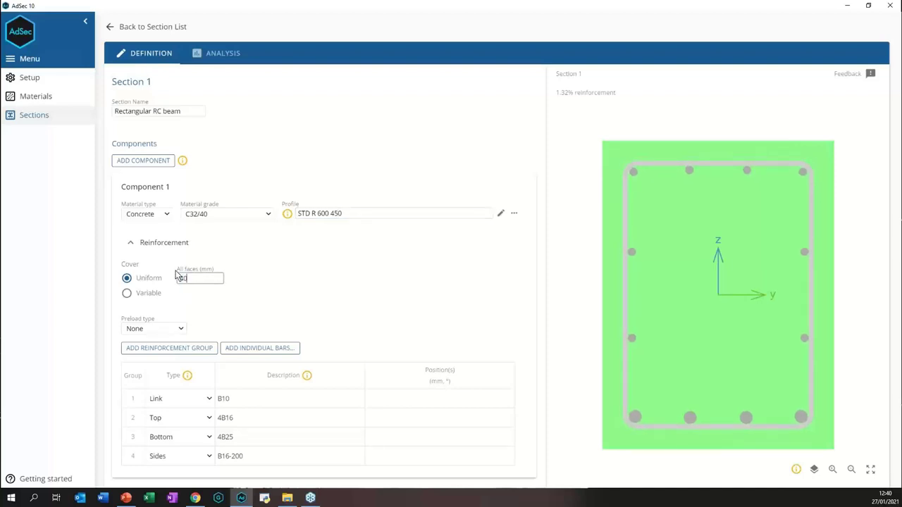
# Set the beam's link reinforcement to B12 and the top reinforcement to 3B20.
pyautogui.click(228, 397)
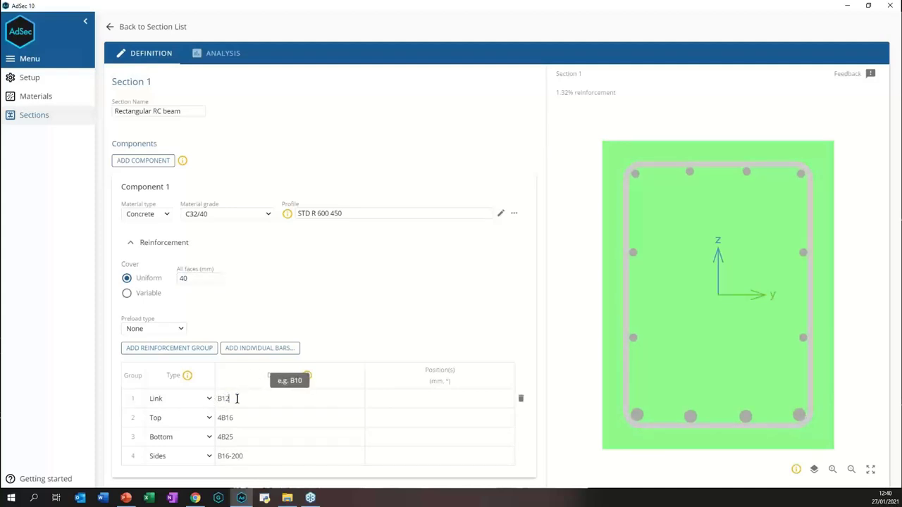
pyautogui.click(226, 418)
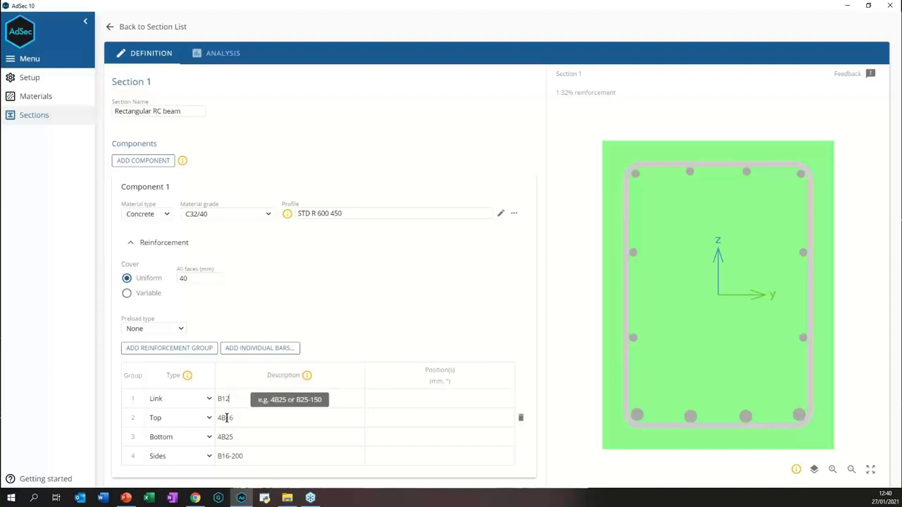
pyautogui.moveTo(226, 417); pyautogui.dragTo(237, 420)
pyautogui.write('20')
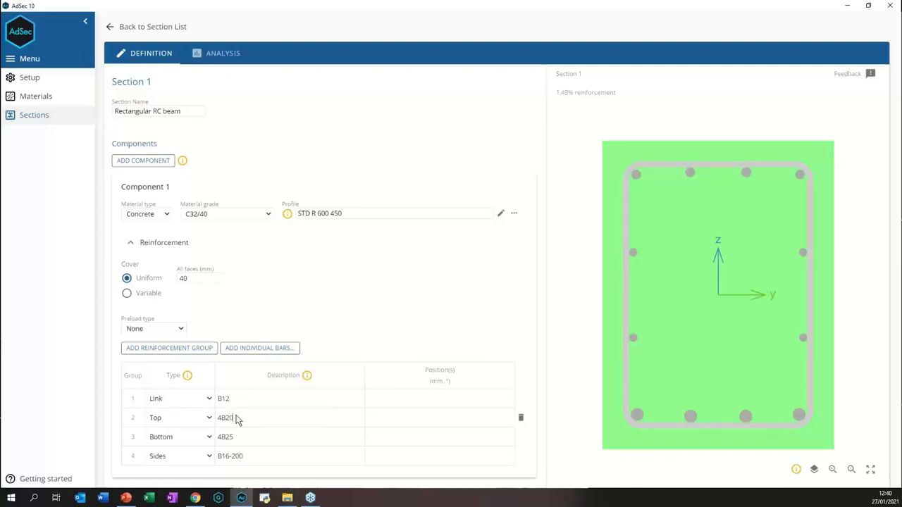
pyautogui.moveTo(221, 418); pyautogui.dragTo(209, 424)
pyautogui.write('3')
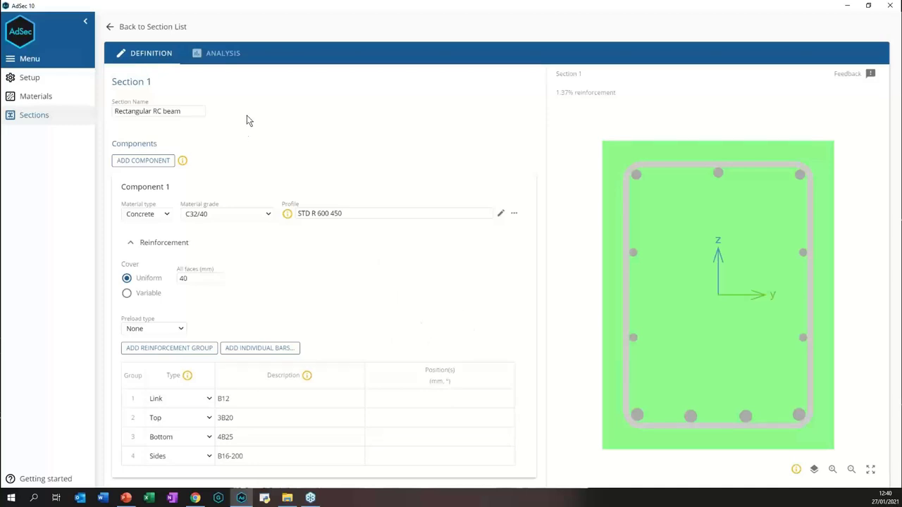
# Open the beam's analysis and turn off the ULS status and utilisation outputs of Task 1.
pyautogui.click(221, 55)
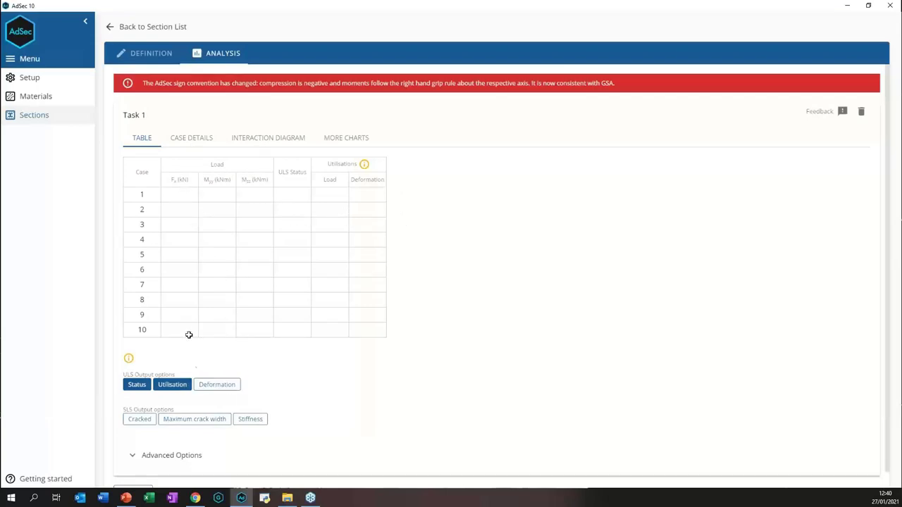
pyautogui.click(141, 386)
pyautogui.click(168, 387)
# Enter Task 1's loads: an axial force of 100 kN in case 1 and an Myy moment of -300 kNm in case 2.
pyautogui.click(185, 194)
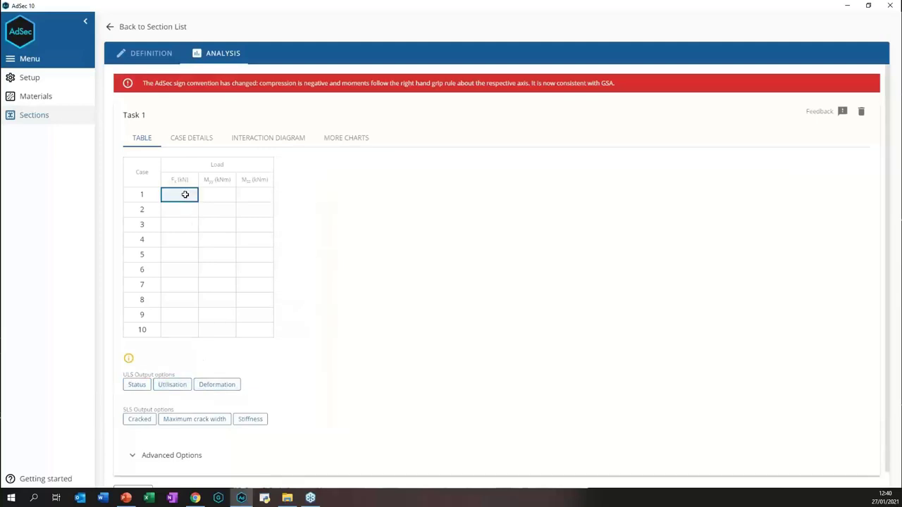
pyautogui.write('100')
pyautogui.press('Return')
pyautogui.press('Tab')
pyautogui.press('F2')
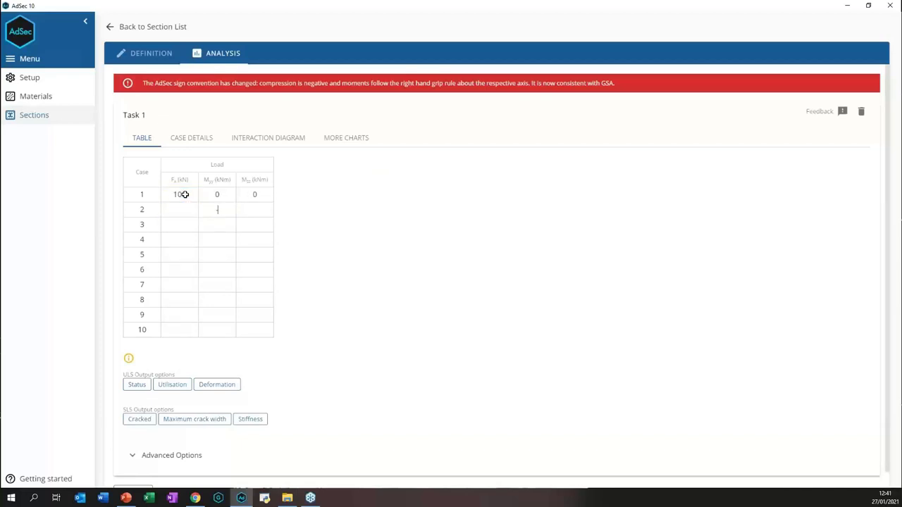
pyautogui.press('Return')
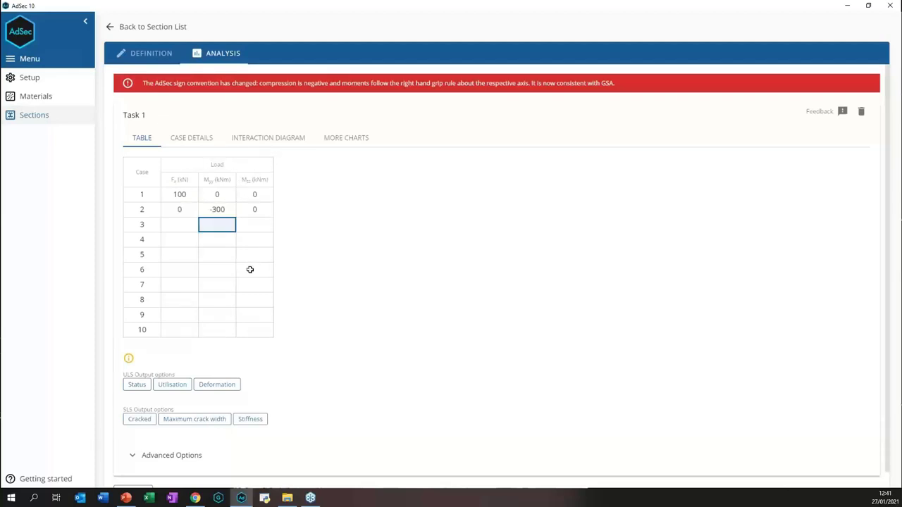
# Turn on the ULS status, utilisation and deformation outputs for Task 1.
pyautogui.click(137, 384)
pyautogui.click(177, 389)
pyautogui.click(218, 384)
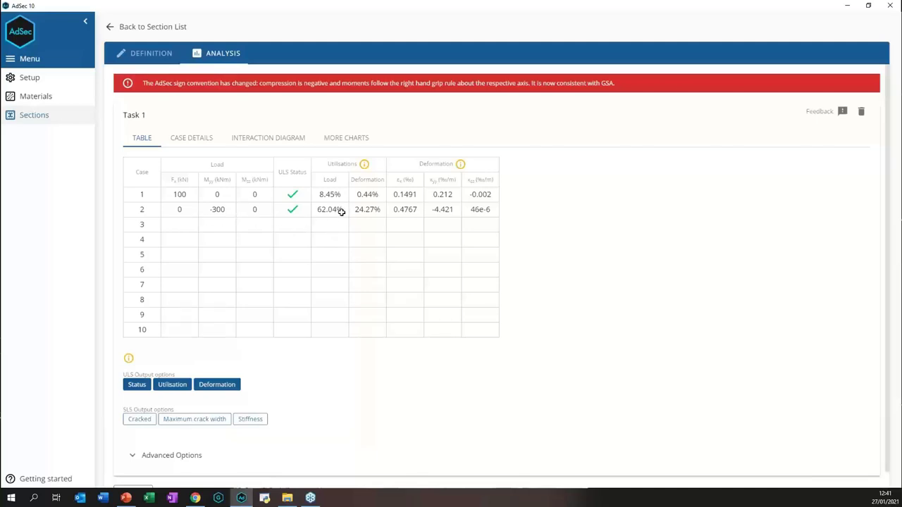
pyautogui.moveTo(367, 171)
# Add a second analysis task and switch its outputs from ULS status and utilisation to SLS cracked, maximum crack width and stiffness.
pyautogui.scroll(-1, 247, 237)
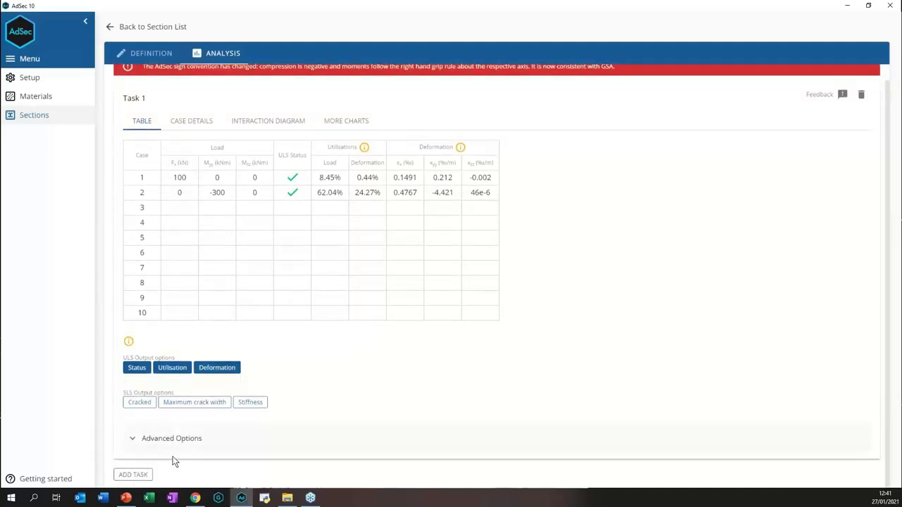
pyautogui.click(140, 474)
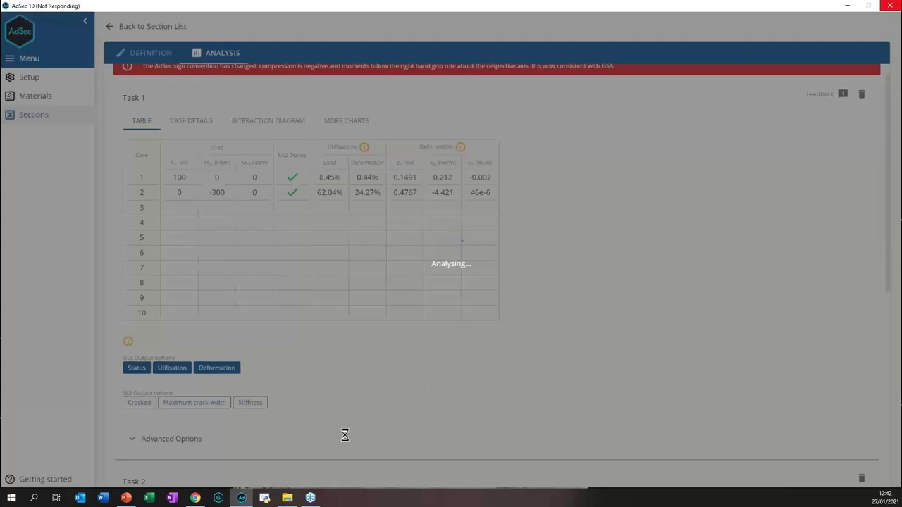
pyautogui.scroll(-5, 350, 429)
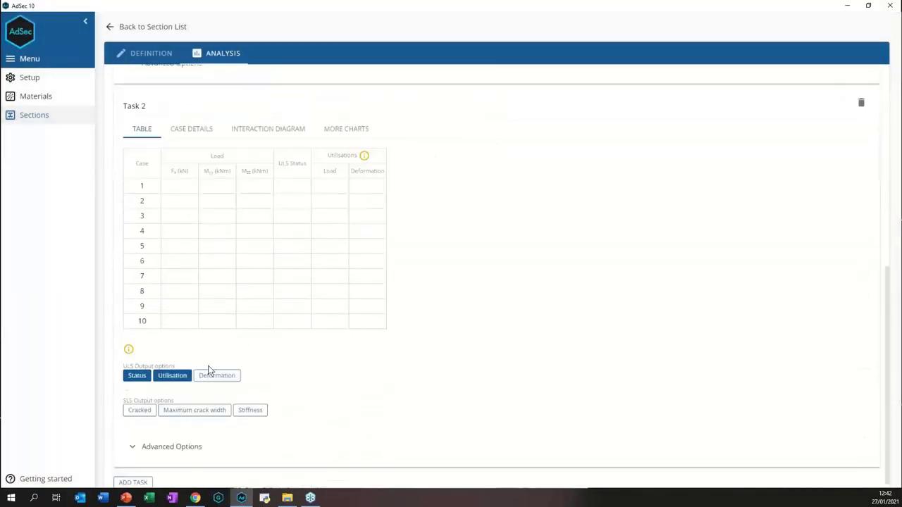
pyautogui.click(137, 375)
pyautogui.click(174, 375)
pyautogui.click(140, 410)
pyautogui.click(195, 411)
pyautogui.click(250, 412)
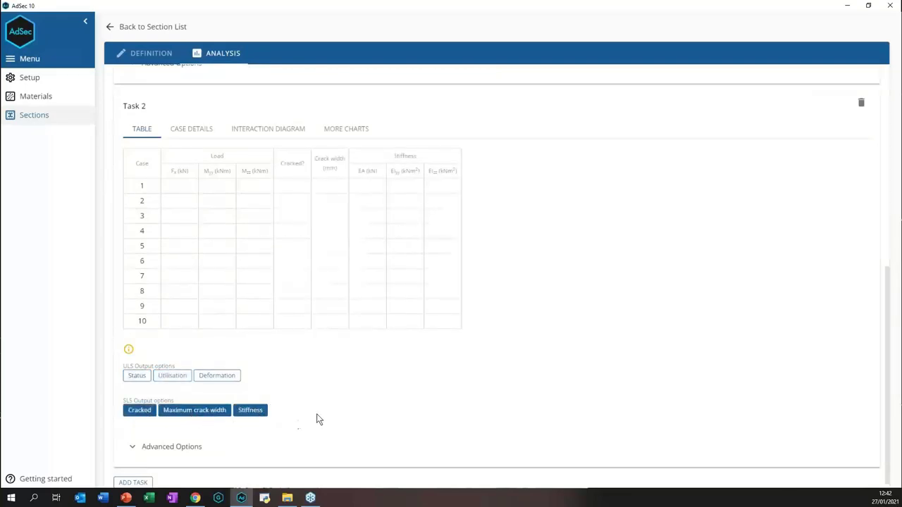
# Enter Task 2's loads: an axial force of 80 kN in case 1 and an Myy moment of -200 kNm in case 2.
pyautogui.scroll(1, 328, 411)
pyautogui.click(180, 250)
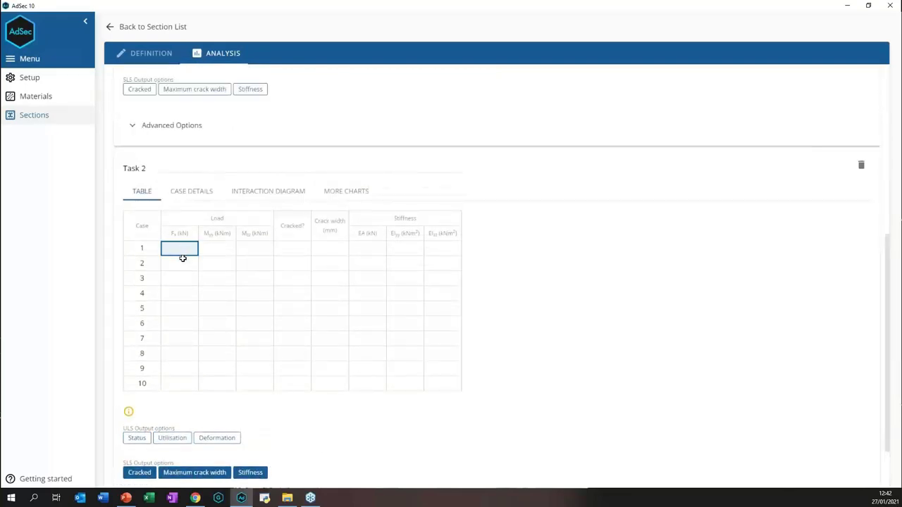
pyautogui.write('80')
pyautogui.press('Return')
pyautogui.press('Tab')
pyautogui.press('Return')
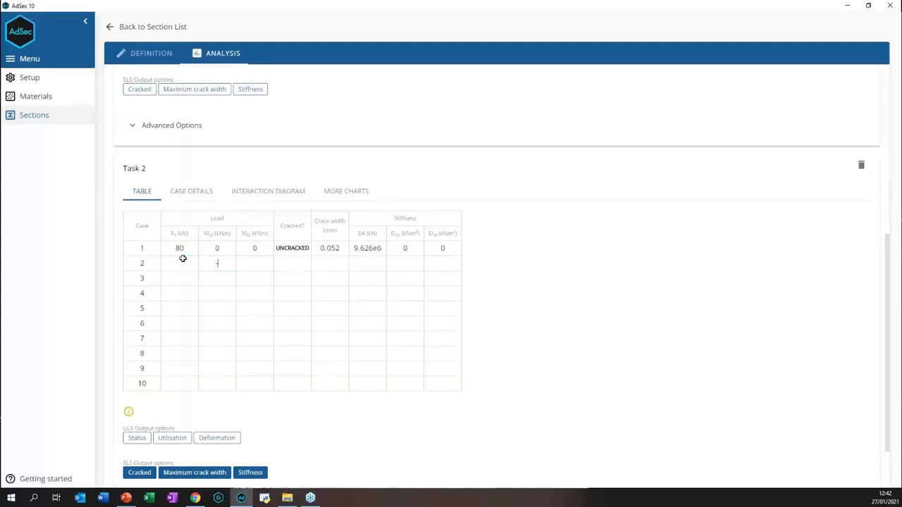
pyautogui.press('Return')
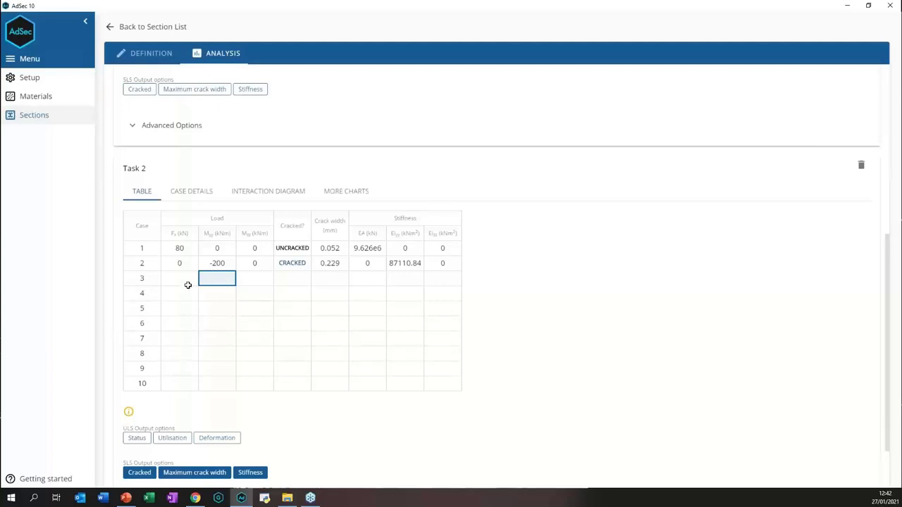
# Expand Task 2's advanced options and set its load term to Long.
pyautogui.scroll(-1, 210, 274)
pyautogui.scroll(1, 209, 274)
pyautogui.scroll(-1, 200, 293)
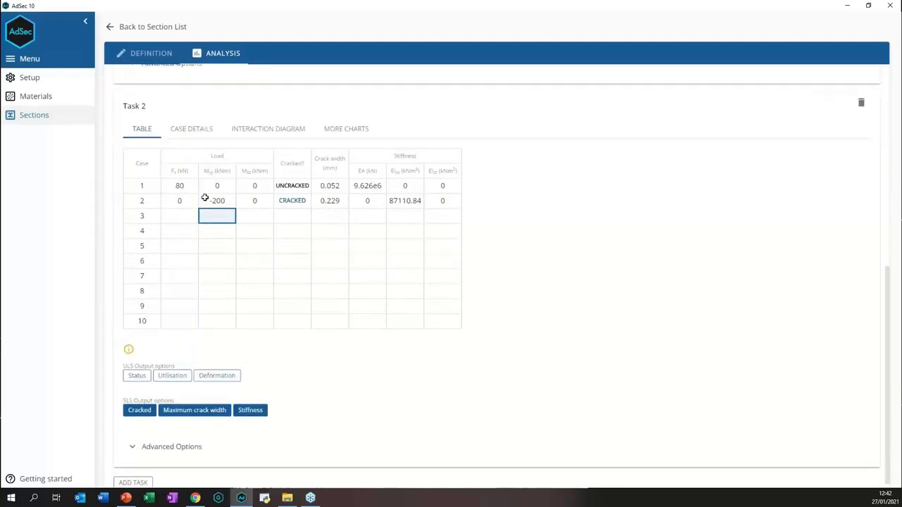
pyautogui.scroll(-1, 213, 209)
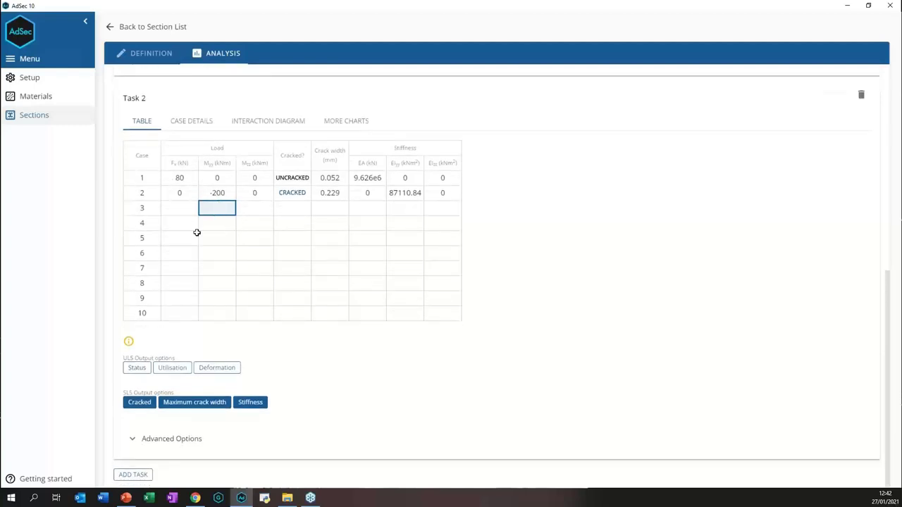
pyautogui.click(139, 440)
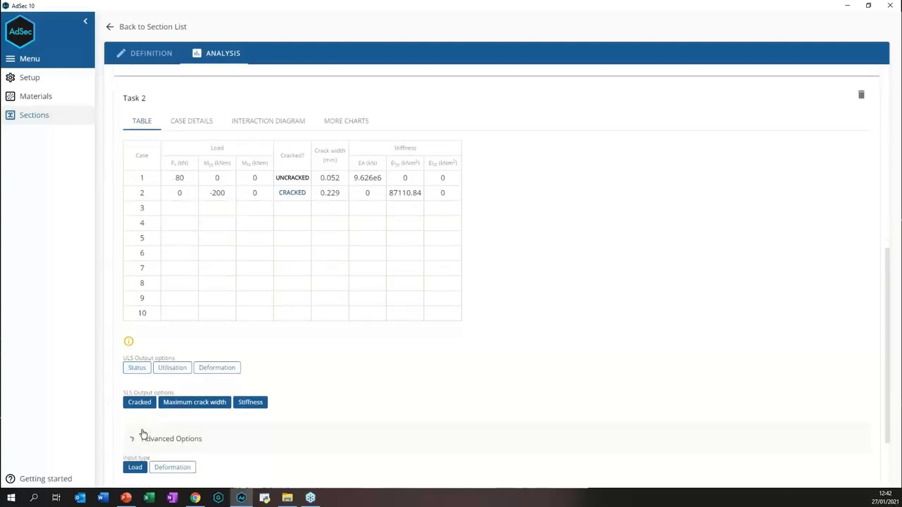
pyautogui.scroll(-2, 257, 353)
pyautogui.scroll(-1, 244, 331)
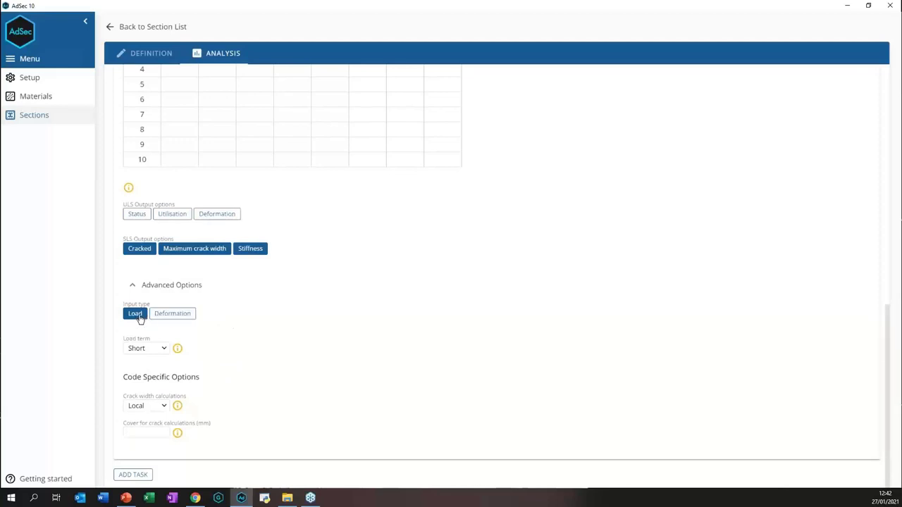
pyautogui.click(162, 348)
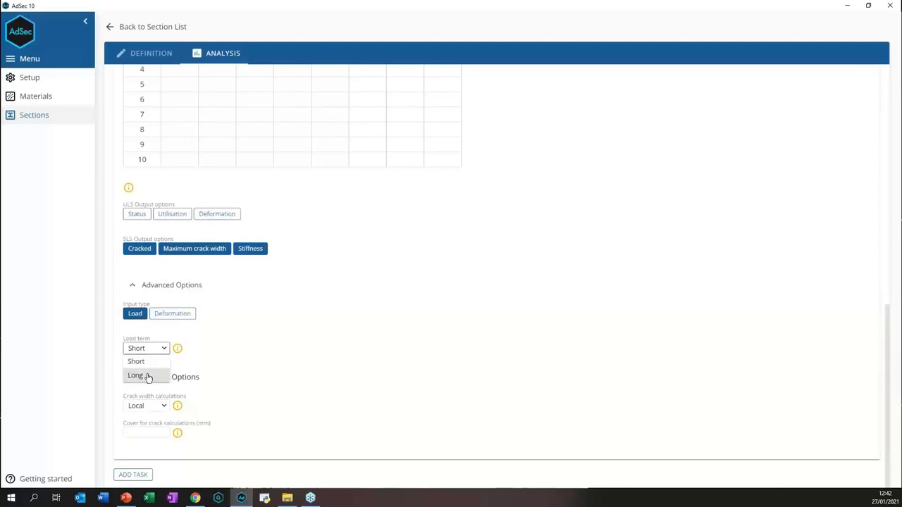
pyautogui.click(146, 375)
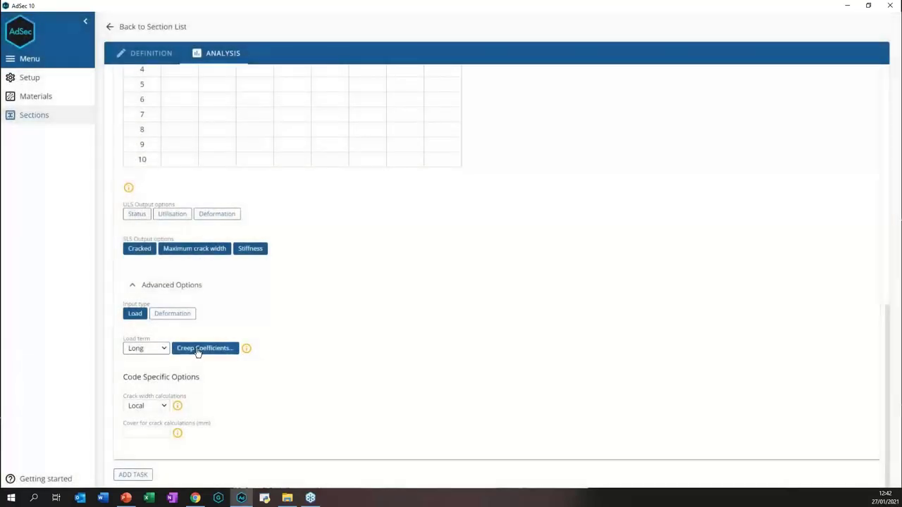
# Set component 1's creep coefficient to 1 for Task 2 and save it.
pyautogui.click(210, 346)
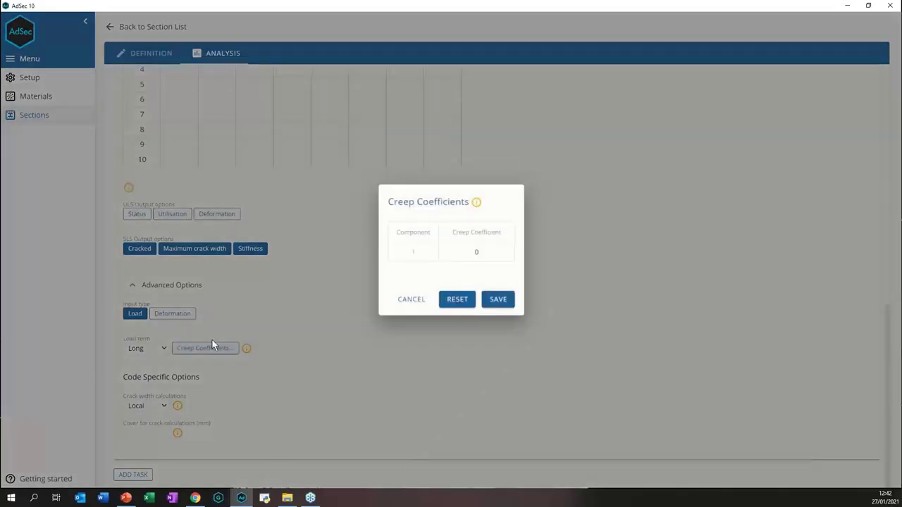
pyautogui.click(475, 251)
pyautogui.write('1')
pyautogui.click(510, 302)
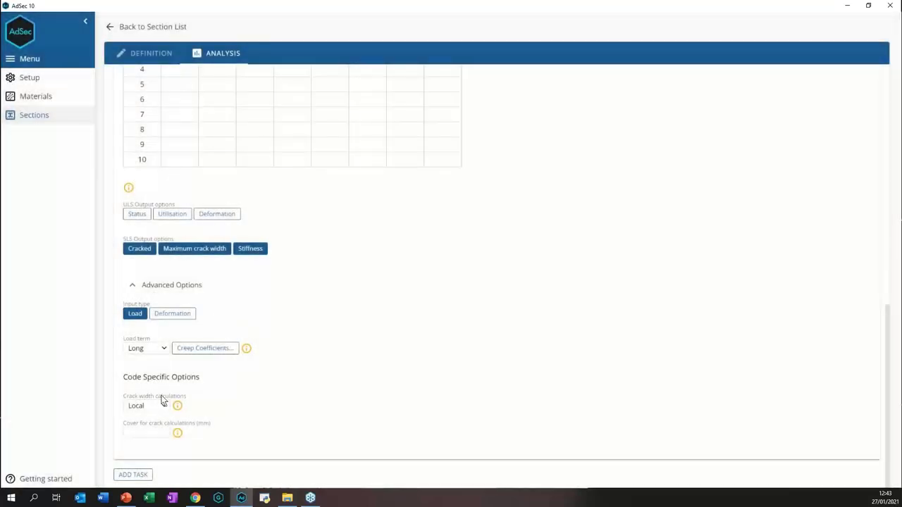
# Review Task 2's crack width calculation choices, Code and Local, and the help on cover for crack calculations.
pyautogui.click(167, 409)
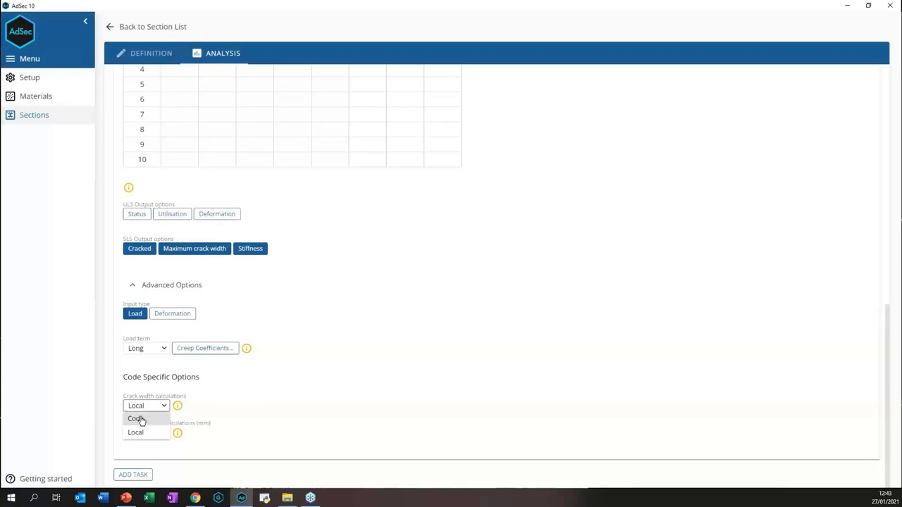
pyautogui.click(158, 379)
pyautogui.moveTo(178, 410)
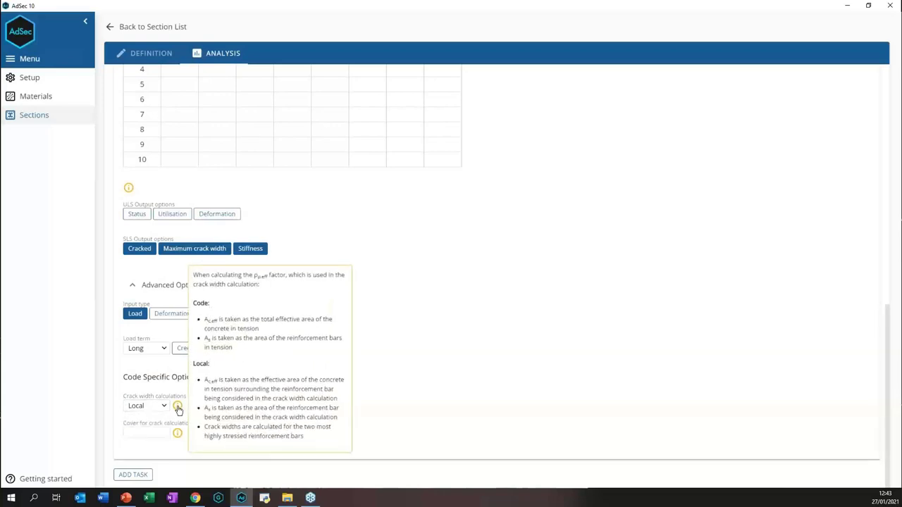
pyautogui.click(153, 429)
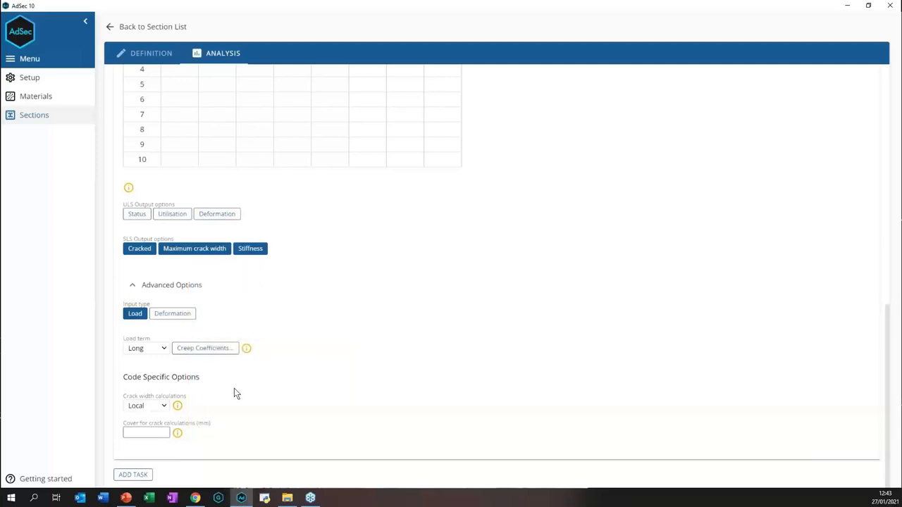
pyautogui.moveTo(178, 432)
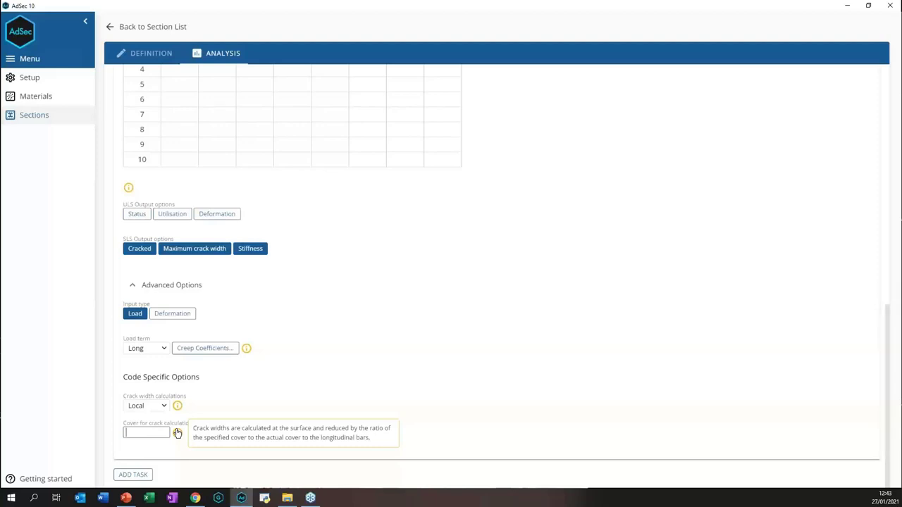
# Show Task 1's case details with SLS results hidden and examine case 1's ULS diagram, loads, deformations and stresses.
pyautogui.scroll(3, 237, 388)
pyautogui.scroll(5, 266, 386)
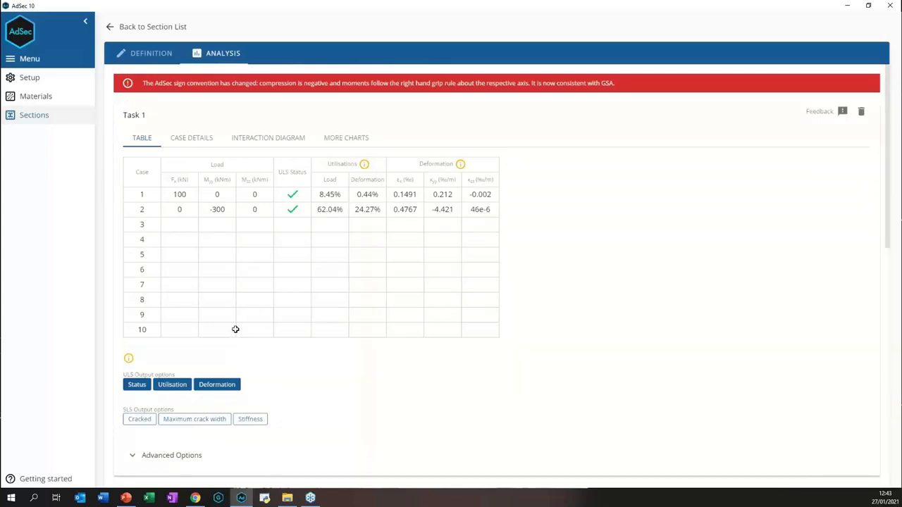
pyautogui.scroll(-3, 205, 381)
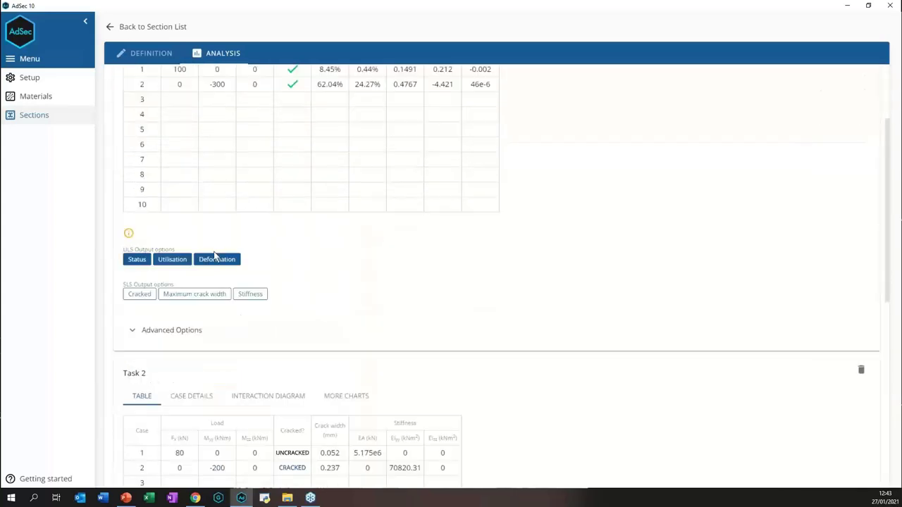
pyautogui.scroll(3, 215, 253)
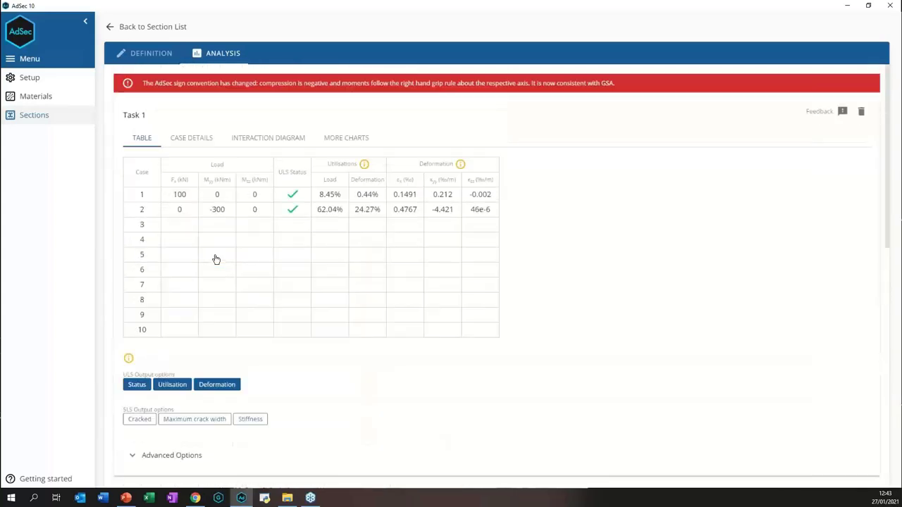
pyautogui.click(201, 140)
pyautogui.click(146, 233)
pyautogui.scroll(-2, 226, 243)
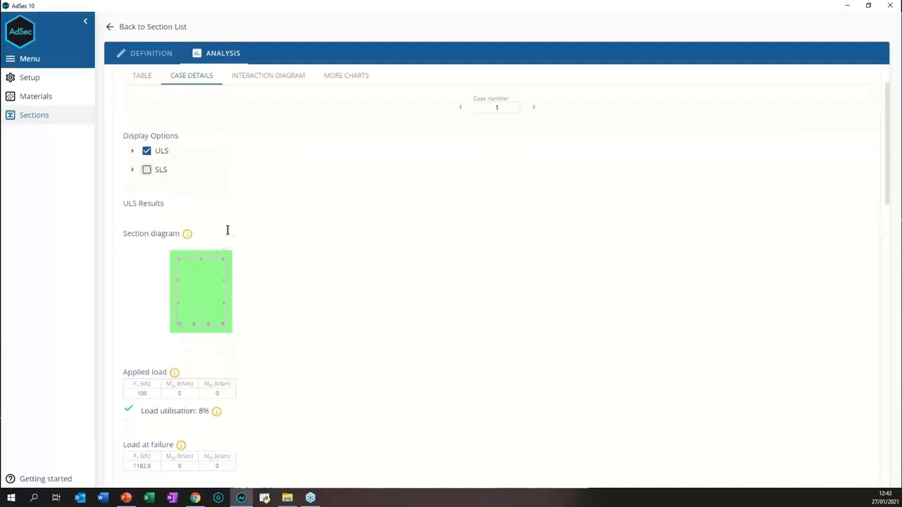
pyautogui.scroll(-12, 227, 229)
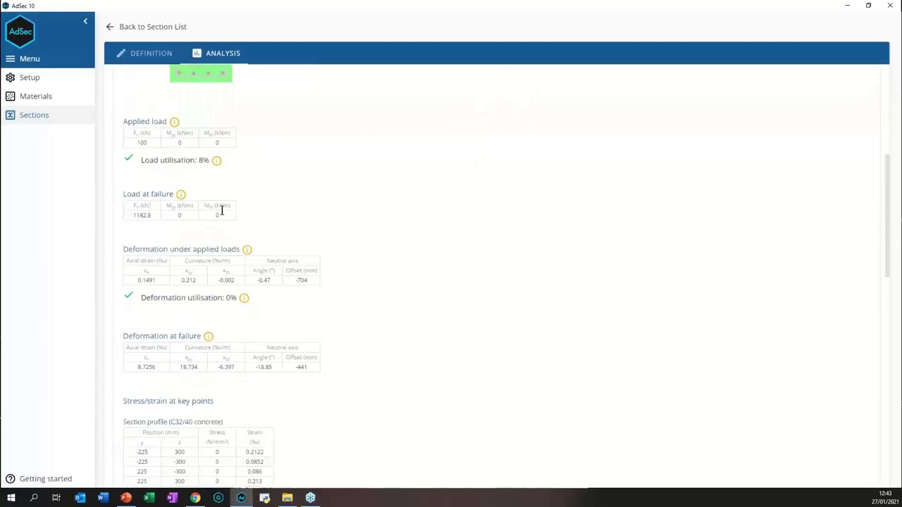
pyautogui.scroll(-9, 221, 210)
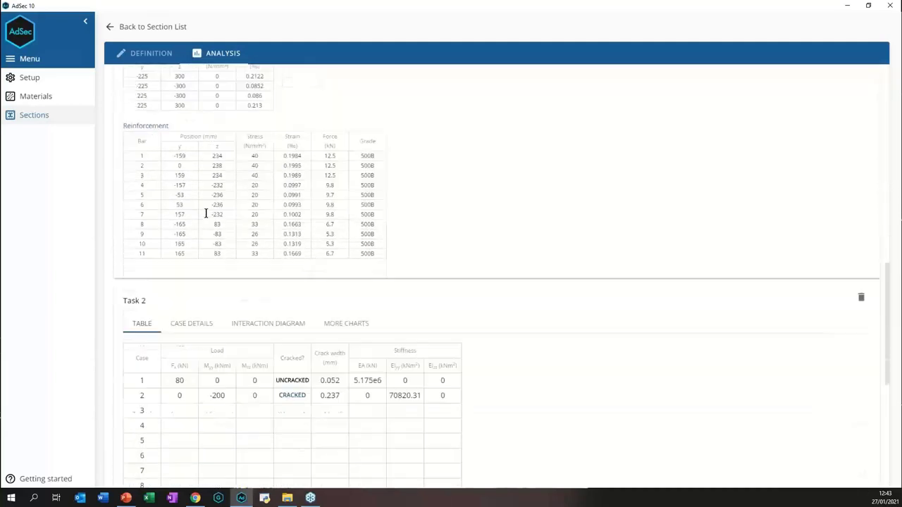
pyautogui.scroll(-2, 200, 309)
# Show Task 2's case details with the ULS results hidden, leaving only the SLS results.
pyautogui.click(202, 262)
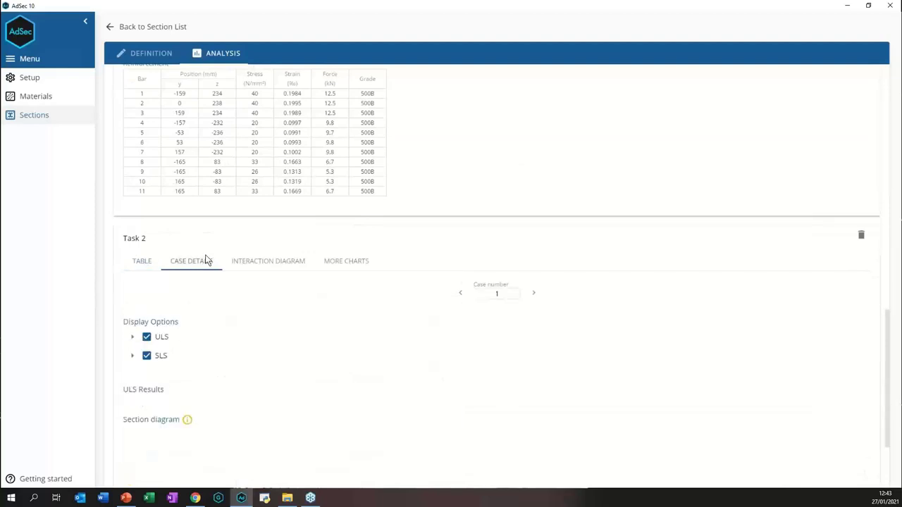
pyautogui.click(147, 336)
pyautogui.scroll(-8, 216, 303)
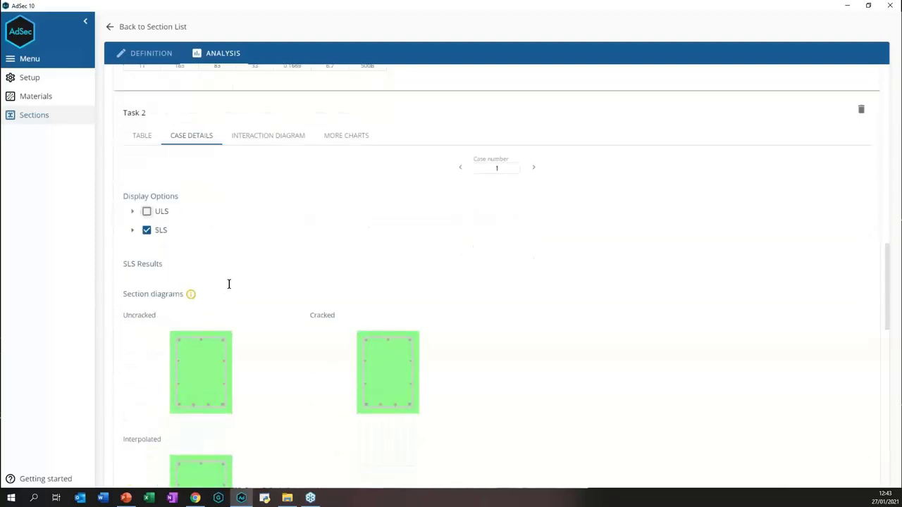
pyautogui.scroll(6, 245, 266)
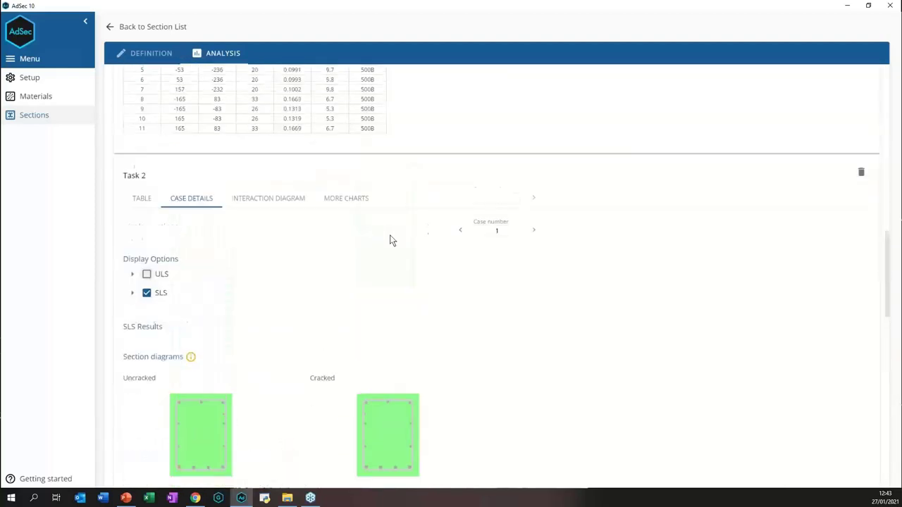
# Switch Task 2's details to case 2 and examine its SLS section diagrams, deformations, stresses and crack widths.
pyautogui.click(534, 231)
pyautogui.scroll(-4, 322, 275)
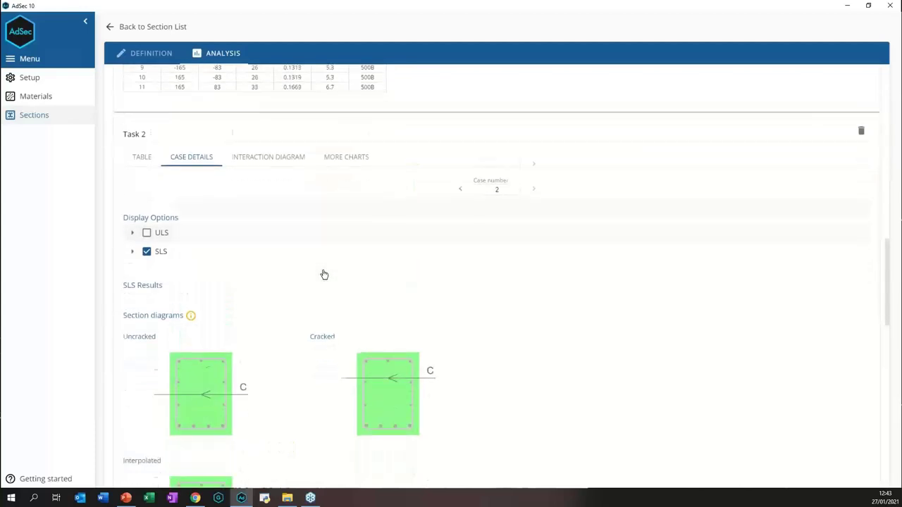
pyautogui.scroll(-2, 319, 265)
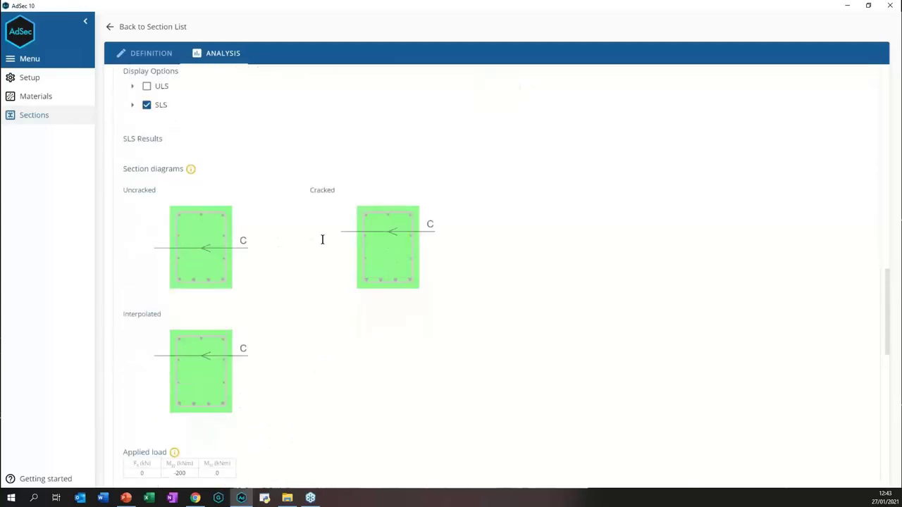
pyautogui.scroll(-15, 322, 239)
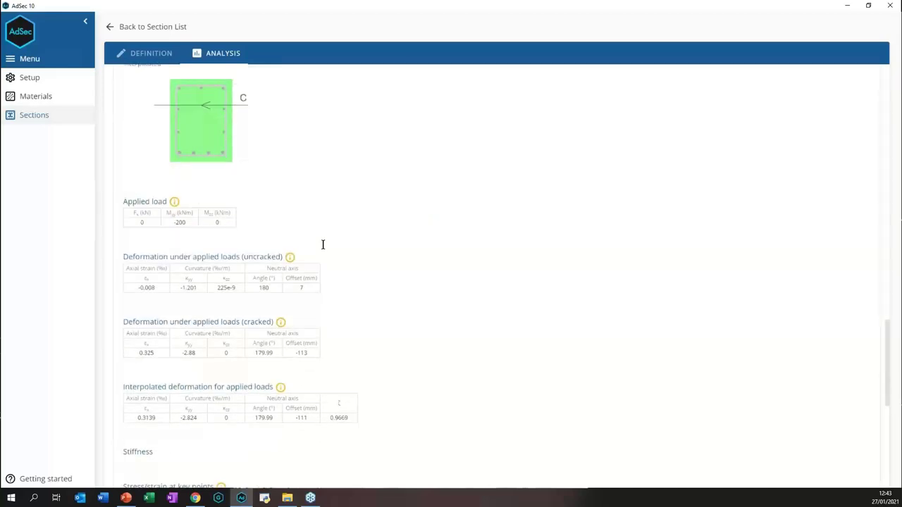
pyautogui.scroll(-5, 306, 246)
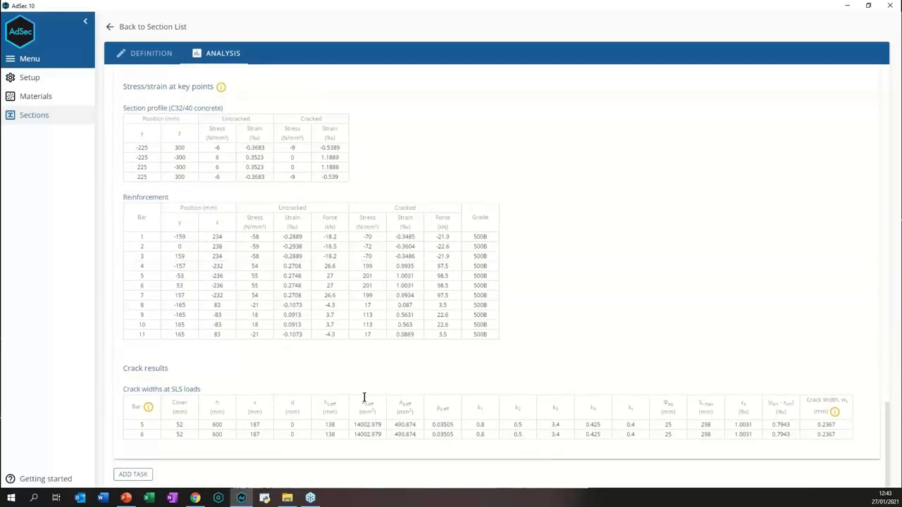
pyautogui.scroll(6, 362, 396)
pyautogui.scroll(20, 361, 395)
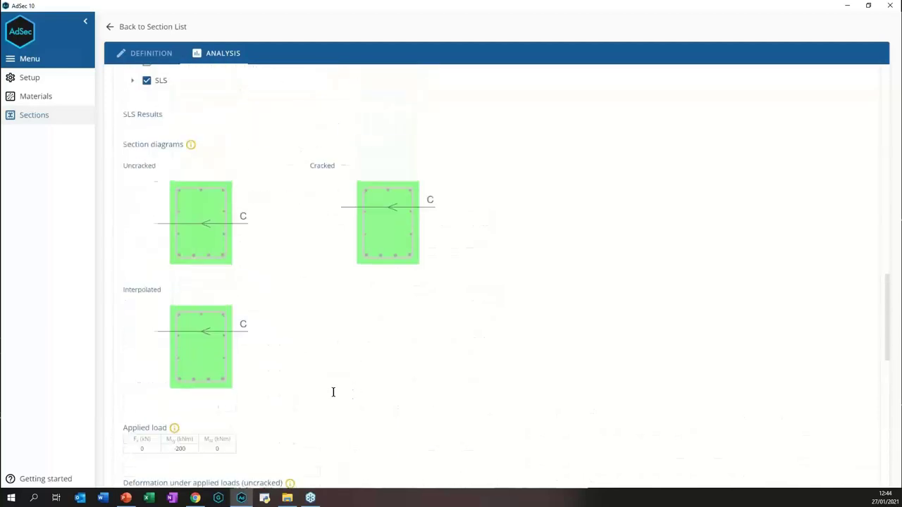
pyautogui.scroll(-2, 288, 363)
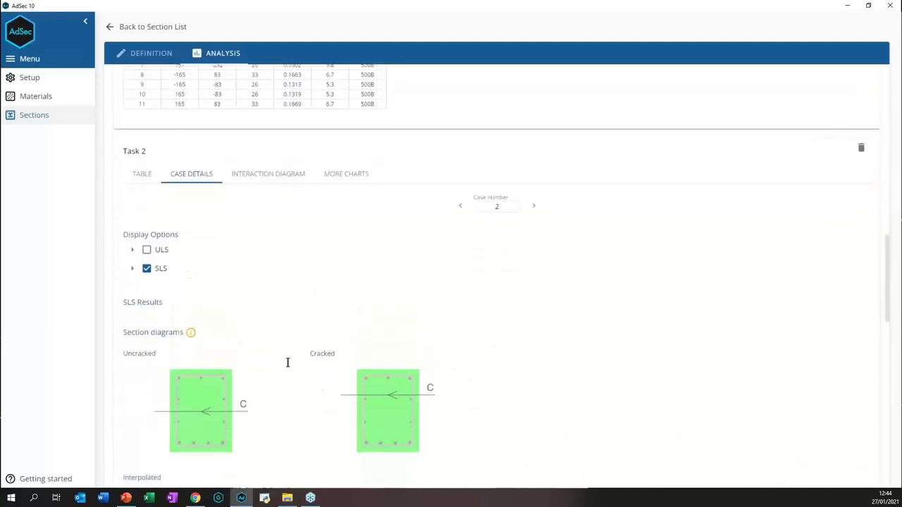
# Show Task 2's interaction diagram and move the 3D surface's axes and grid to the origin.
pyautogui.click(277, 176)
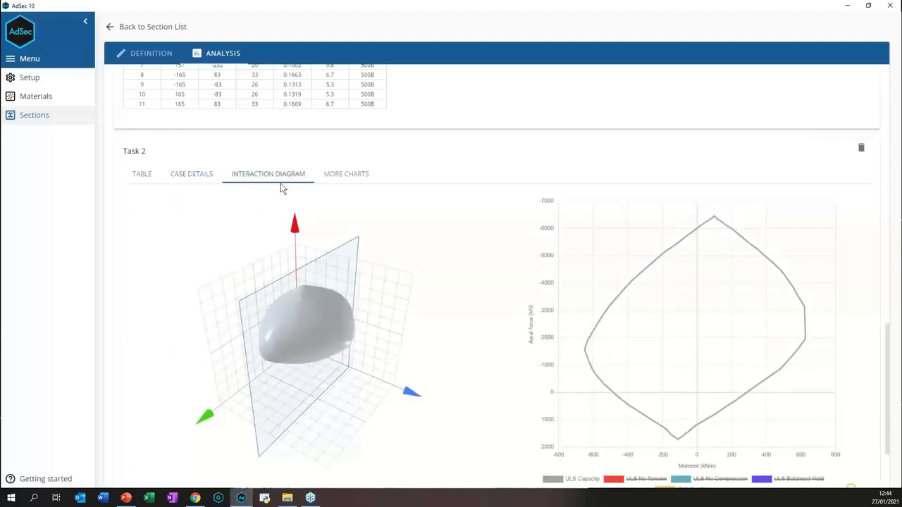
pyautogui.scroll(-2, 461, 257)
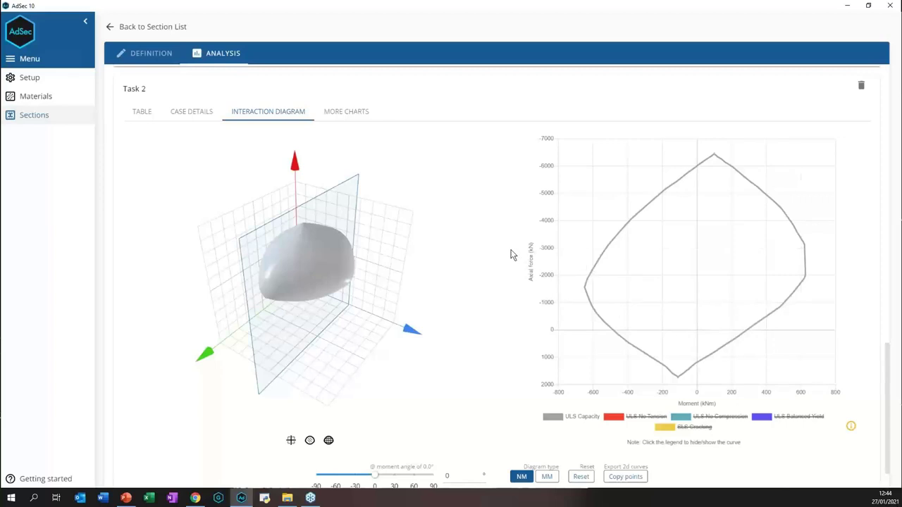
pyautogui.scroll(-1, 373, 303)
pyautogui.moveTo(349, 301); pyautogui.dragTo(325, 146)
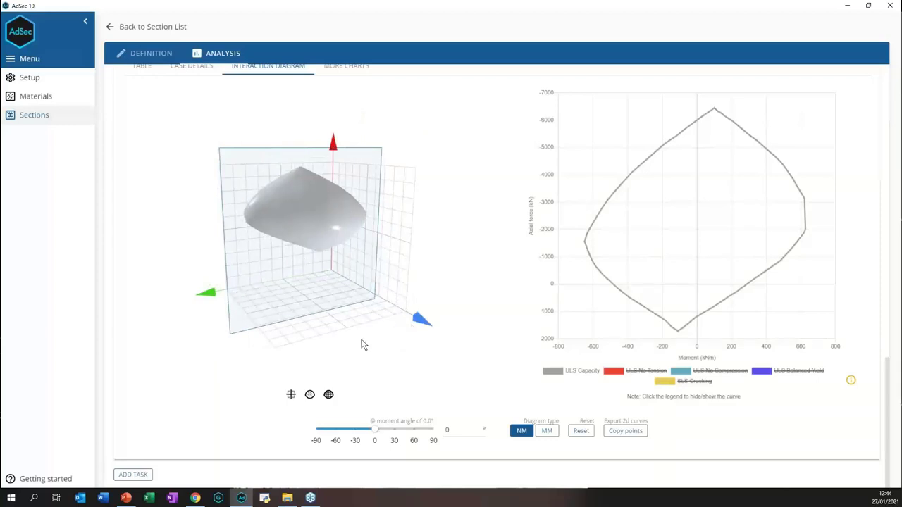
pyautogui.click(291, 395)
pyautogui.moveTo(294, 327)
pyautogui.mouseDown()
pyautogui.moveTo(354, 326)
pyautogui.moveTo(308, 315)
pyautogui.moveTo(288, 334)
pyautogui.mouseUp()
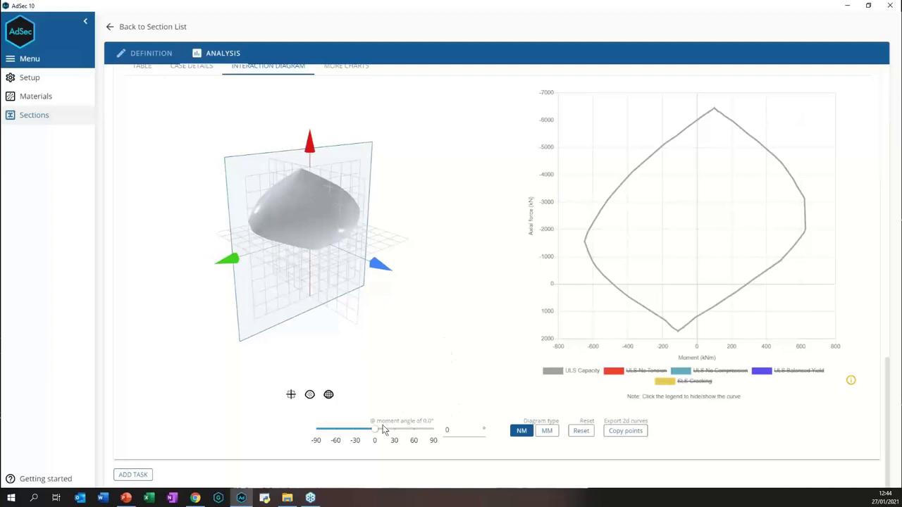
# Set the interaction diagram's moment angle to 90° and view the cutting plane on the 3D surface.
pyautogui.moveTo(378, 434); pyautogui.dragTo(416, 432)
pyautogui.doubleClick(445, 430)
pyautogui.write('90')
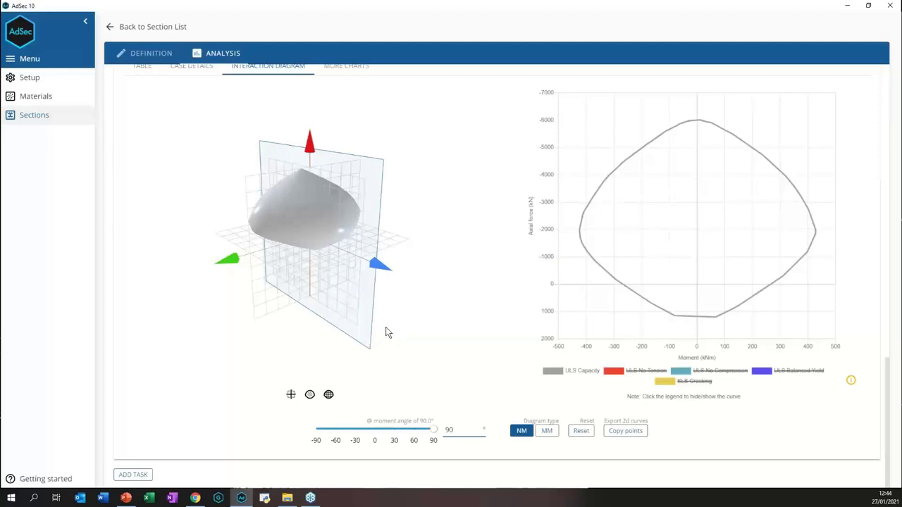
pyautogui.moveTo(389, 330); pyautogui.dragTo(393, 321)
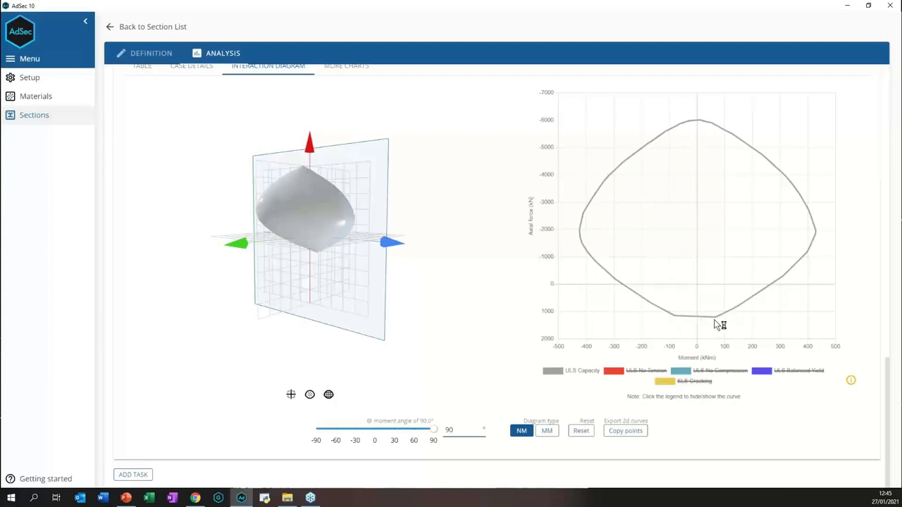
# Display the 3D interaction surface as a wireframe mesh and inspect it from different angles.
pyautogui.click(328, 396)
pyautogui.moveTo(406, 247); pyautogui.dragTo(435, 269)
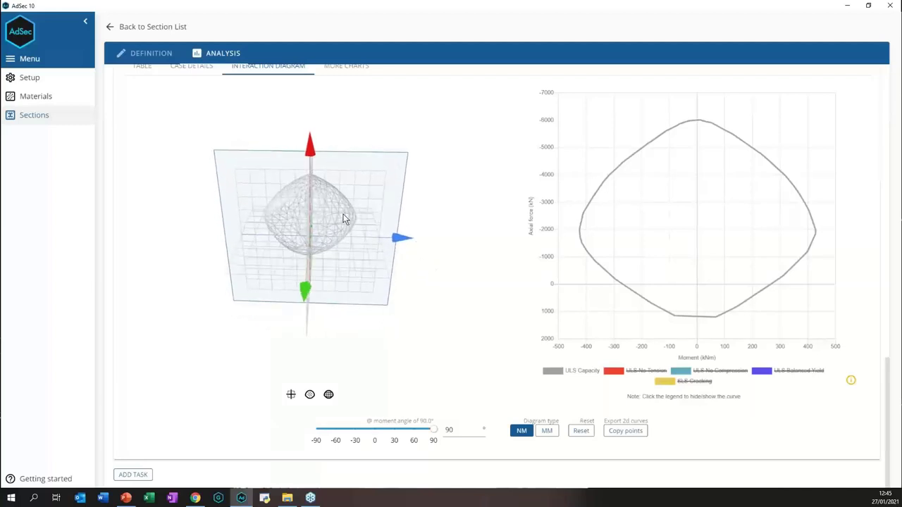
pyautogui.moveTo(346, 221)
pyautogui.mouseDown()
pyautogui.moveTo(342, 233)
pyautogui.moveTo(352, 228)
pyautogui.mouseUp()
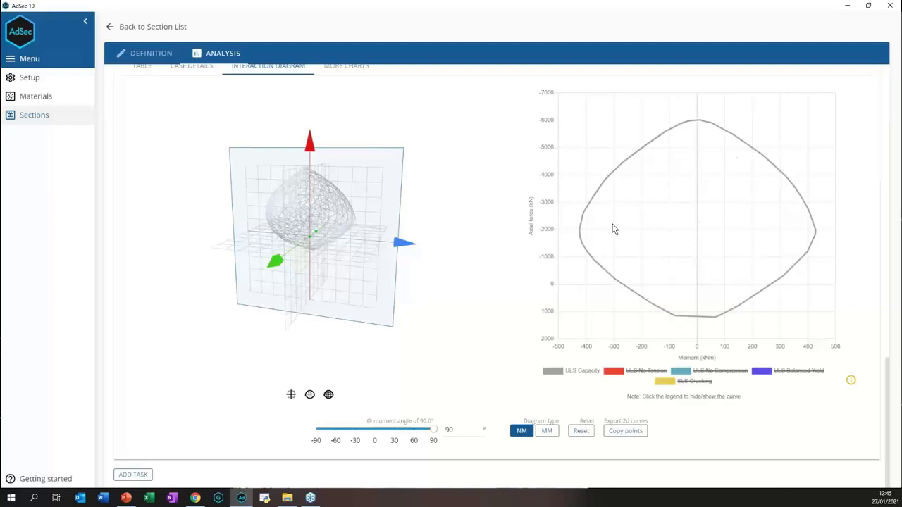
# Add the ULS No Tension and ULS No Compression curves to Task 2's interaction diagram and inspect their 3D surfaces.
pyautogui.moveTo(423, 214); pyautogui.dragTo(366, 241)
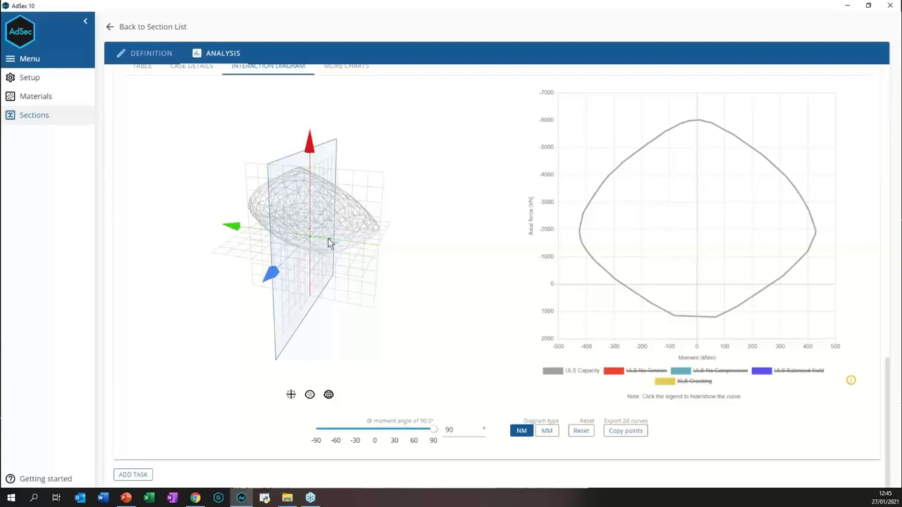
pyautogui.moveTo(332, 243); pyautogui.dragTo(332, 243)
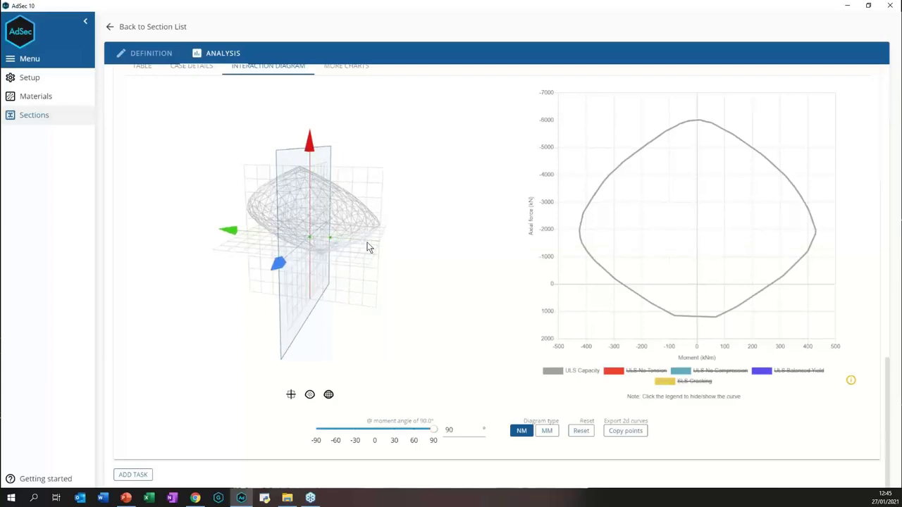
pyautogui.moveTo(368, 243); pyautogui.dragTo(408, 242)
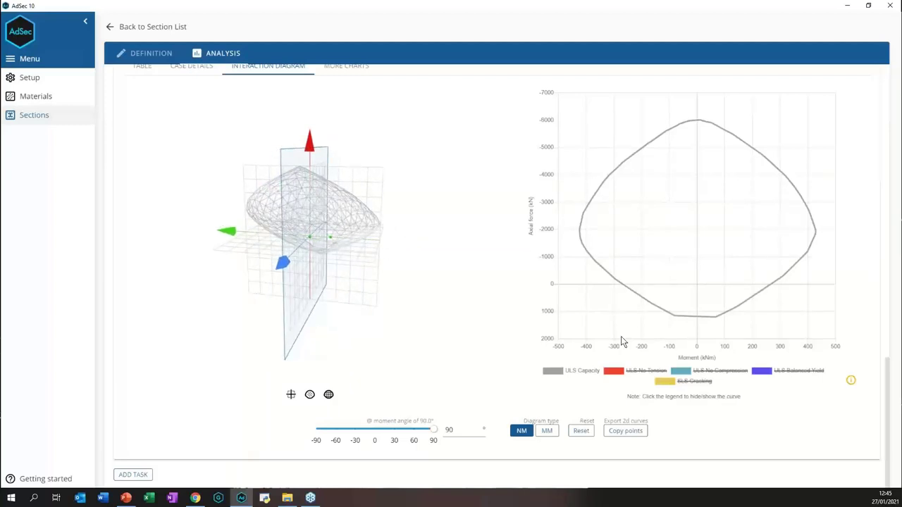
pyautogui.click(642, 372)
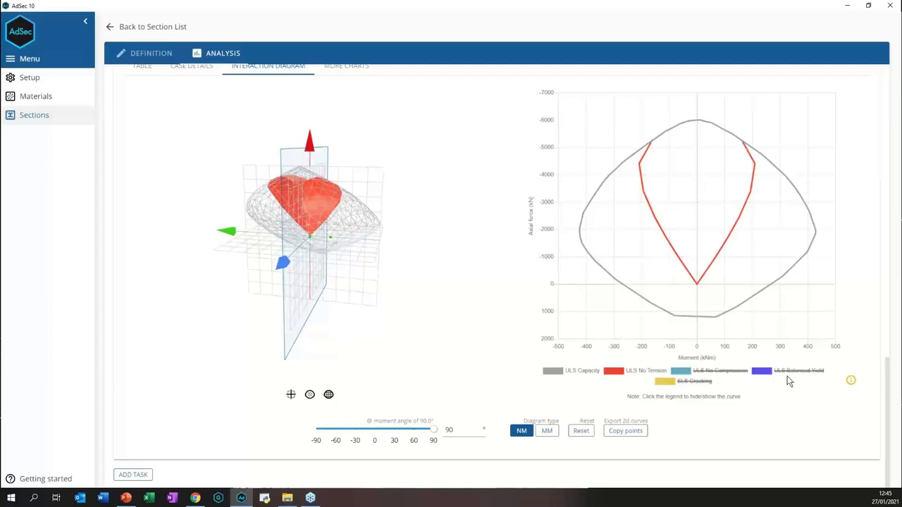
pyautogui.click(729, 368)
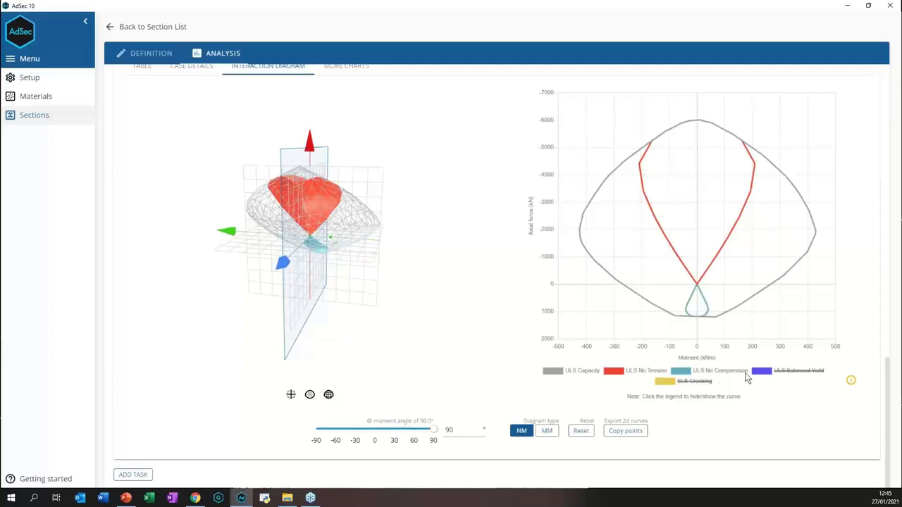
pyautogui.moveTo(383, 264); pyautogui.dragTo(301, 185)
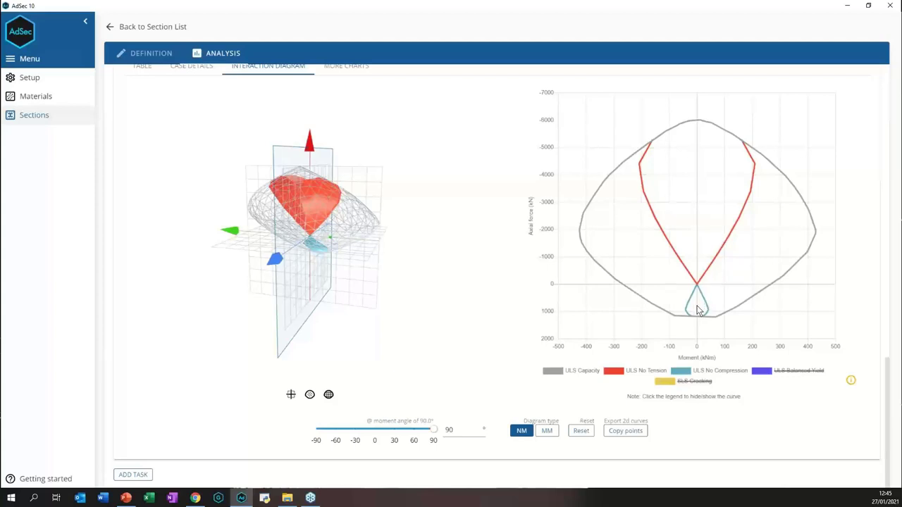
# Show the SLS Cracking curve on the interaction diagram and briefly toggle ULS Balanced Yield on and off.
pyautogui.click(683, 384)
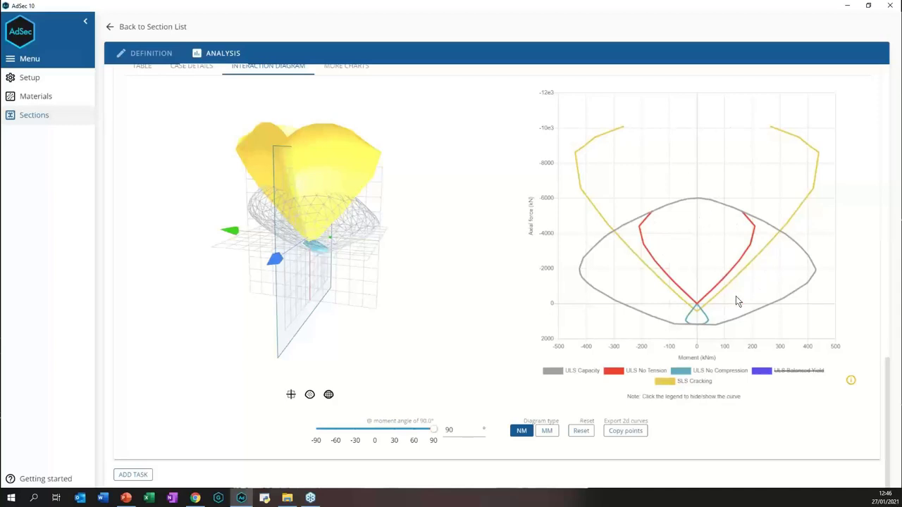
pyautogui.click(784, 372)
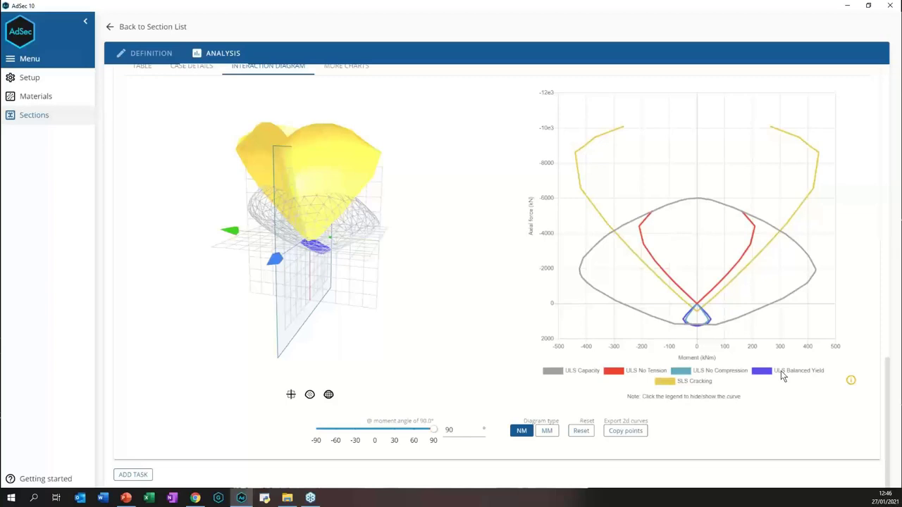
pyautogui.click(781, 372)
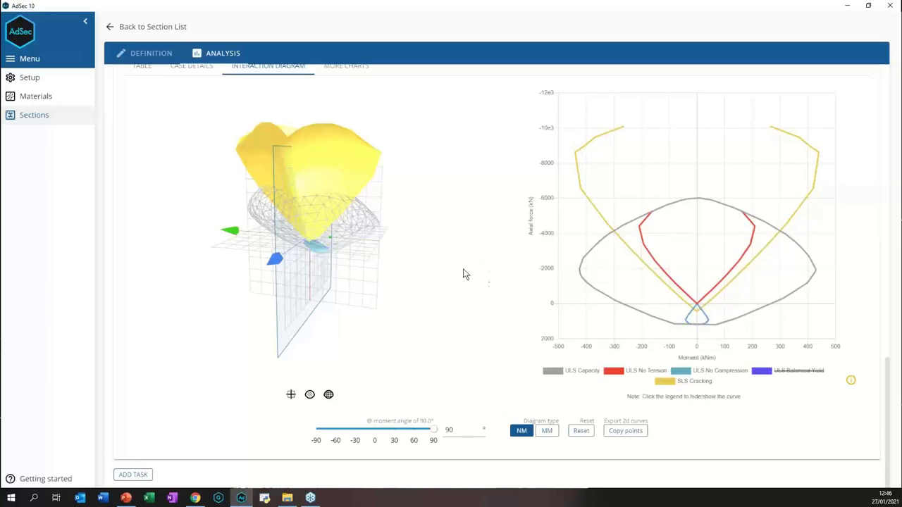
pyautogui.moveTo(423, 263); pyautogui.dragTo(374, 251)
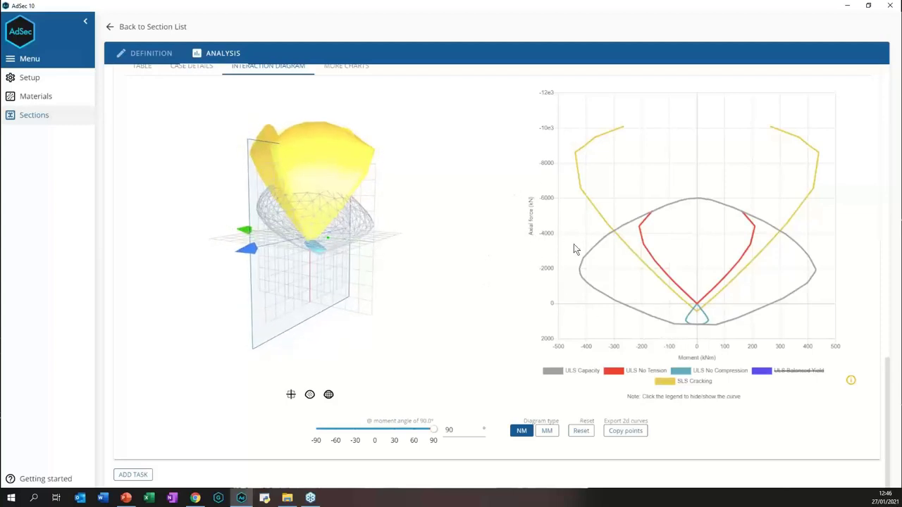
# Switch the interaction diagram to the MM type and cut it at a tensile axial force of 991.9 kN.
pyautogui.click(547, 432)
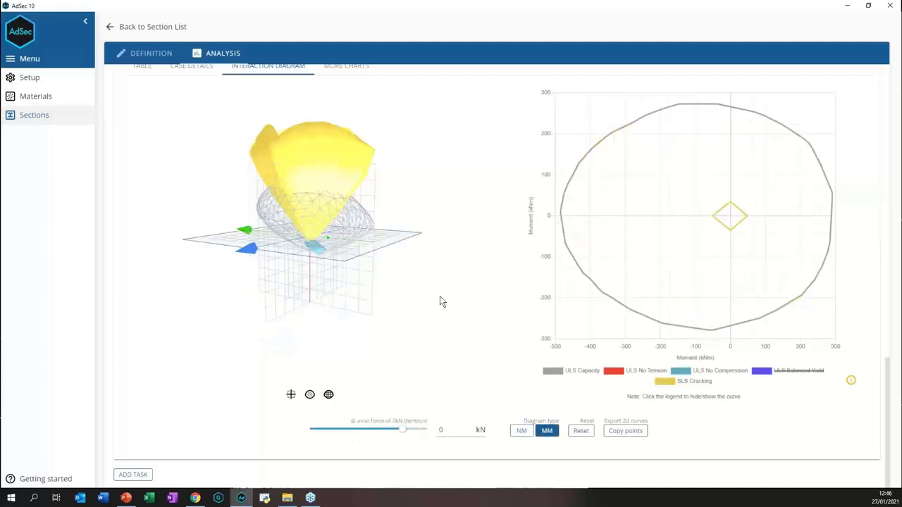
pyautogui.moveTo(395, 260); pyautogui.dragTo(388, 252)
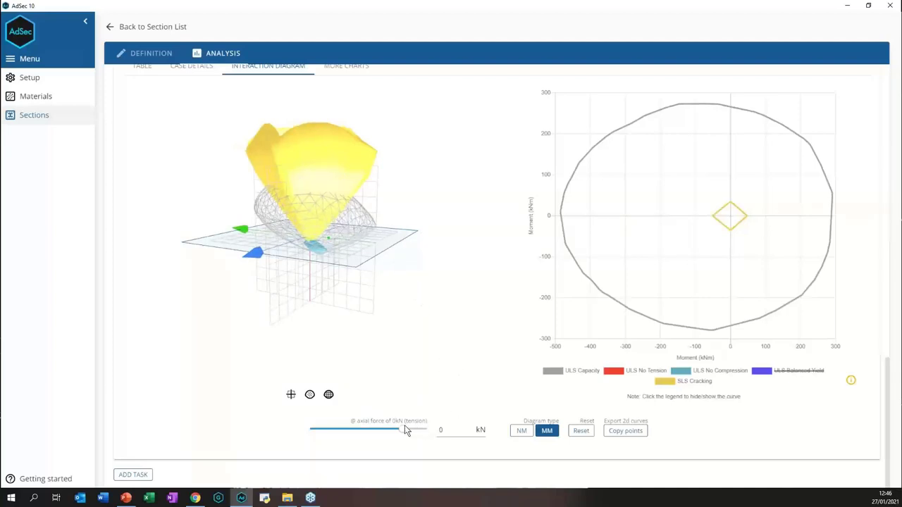
pyautogui.moveTo(403, 428)
pyautogui.mouseDown()
pyautogui.moveTo(395, 433)
pyautogui.moveTo(418, 434)
pyautogui.mouseUp()
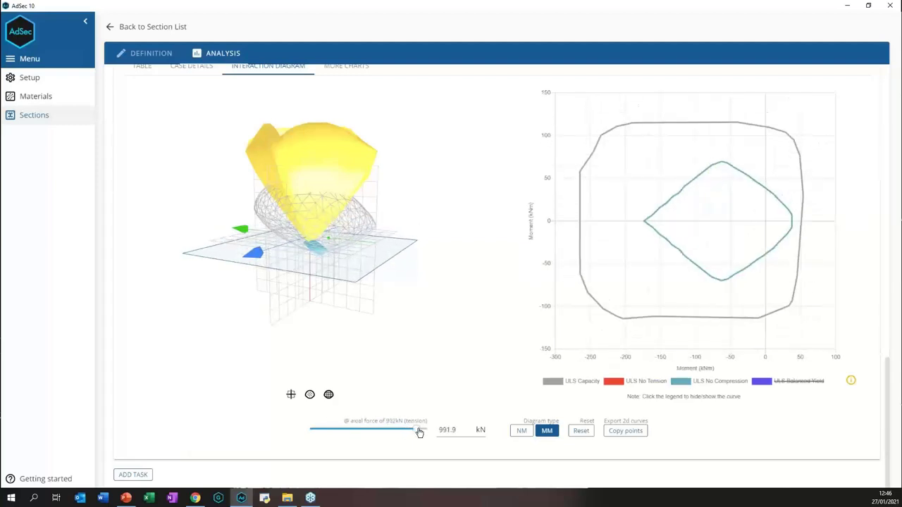
# Move the MM diagram's cutting plane to an axial force of -1214.7 kN and copy the 2D curve points.
pyautogui.moveTo(415, 346); pyautogui.dragTo(412, 329)
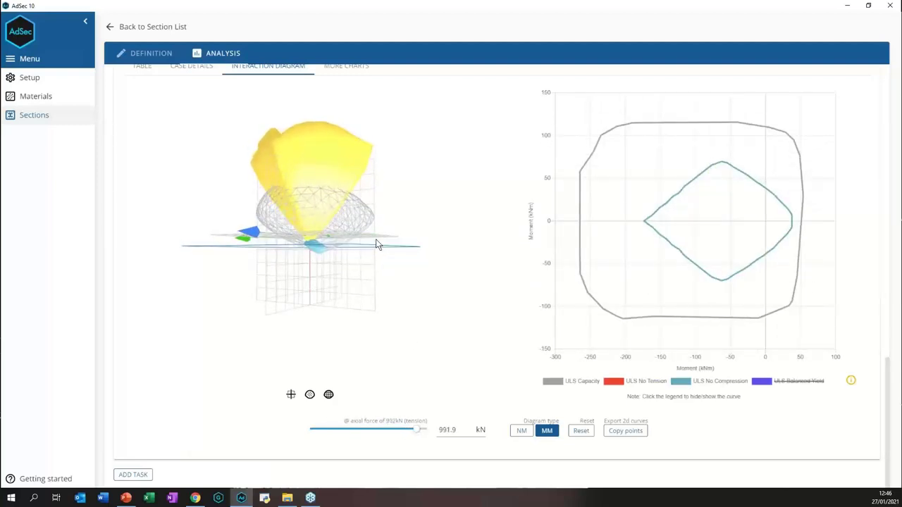
pyautogui.moveTo(374, 226); pyautogui.dragTo(372, 236)
pyautogui.click(388, 431)
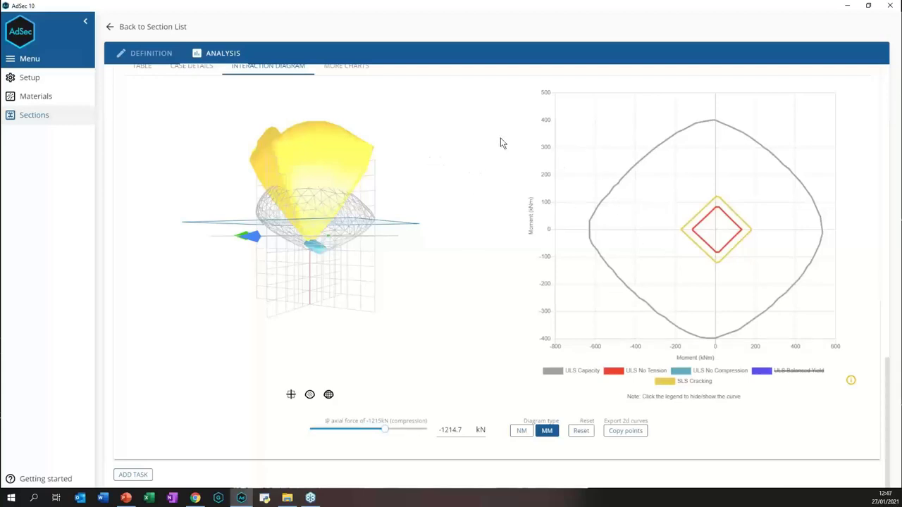
pyautogui.click(625, 436)
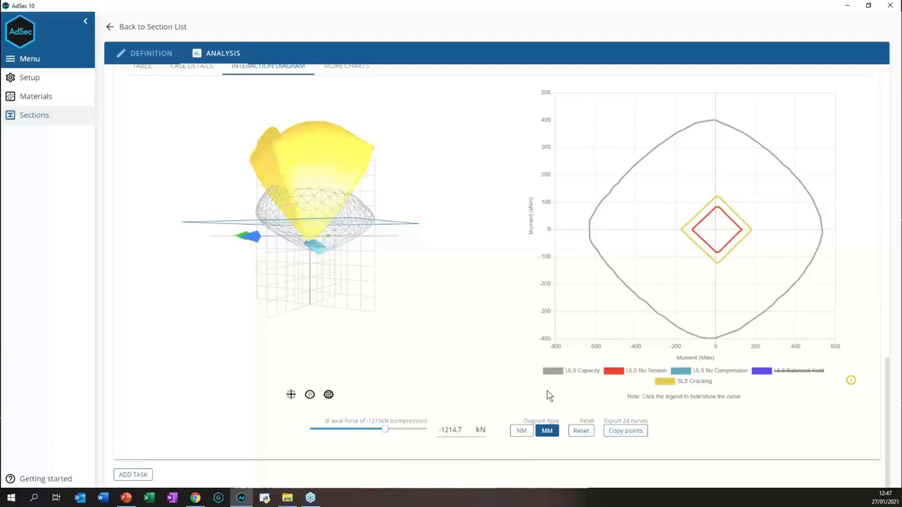
# Show Task 2's moment-stiffness and moment-curvature charts and set their axial force to -200 kN.
pyautogui.scroll(1, 526, 289)
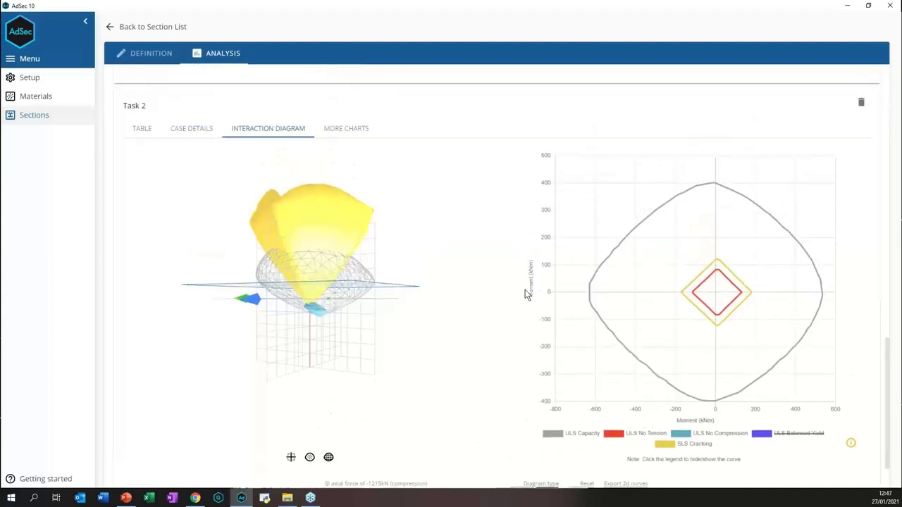
pyautogui.scroll(1, 526, 292)
pyautogui.scroll(-1, 526, 292)
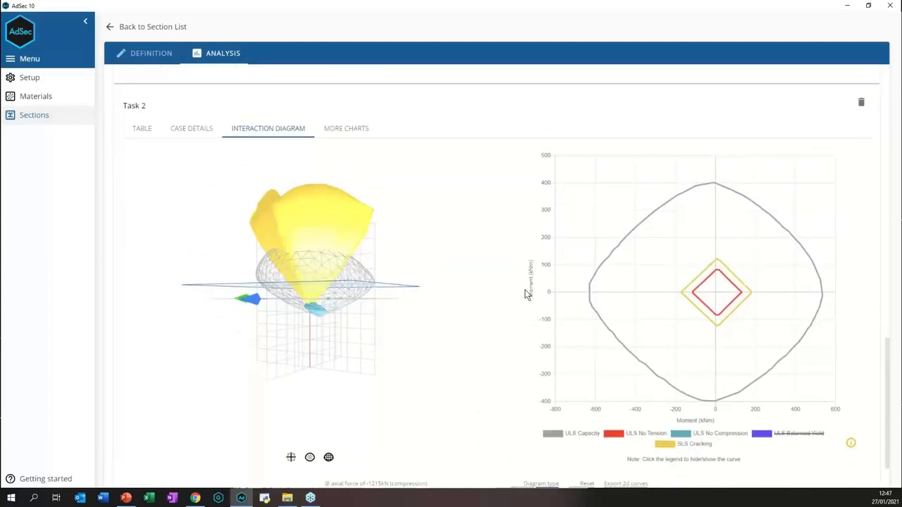
pyautogui.scroll(-1, 410, 197)
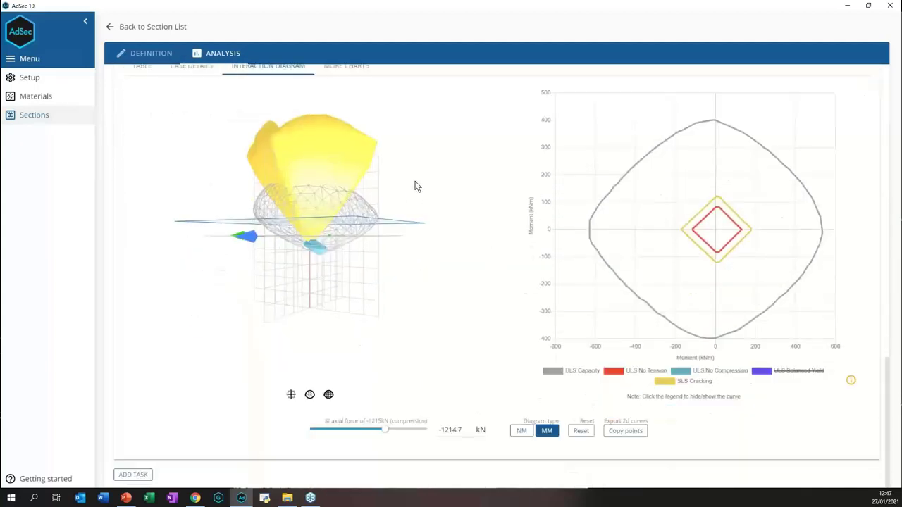
pyautogui.click(354, 66)
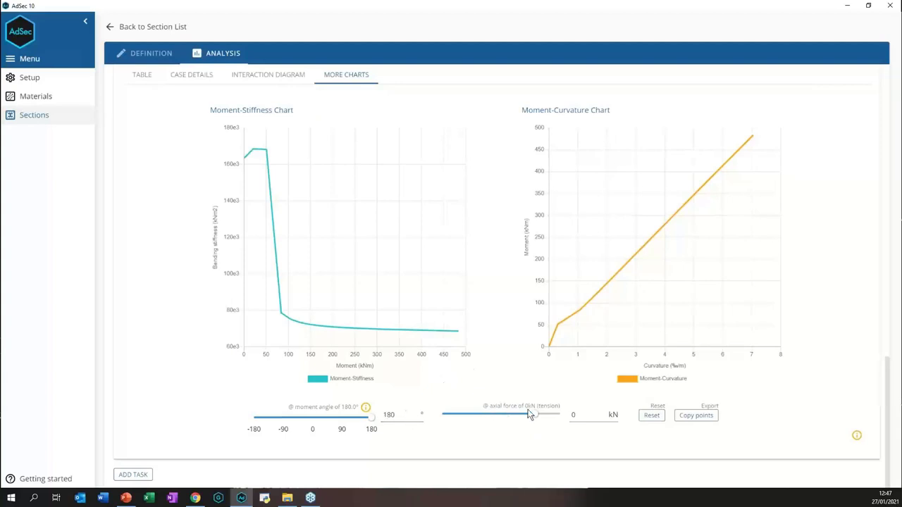
pyautogui.moveTo(534, 414); pyautogui.dragTo(505, 417)
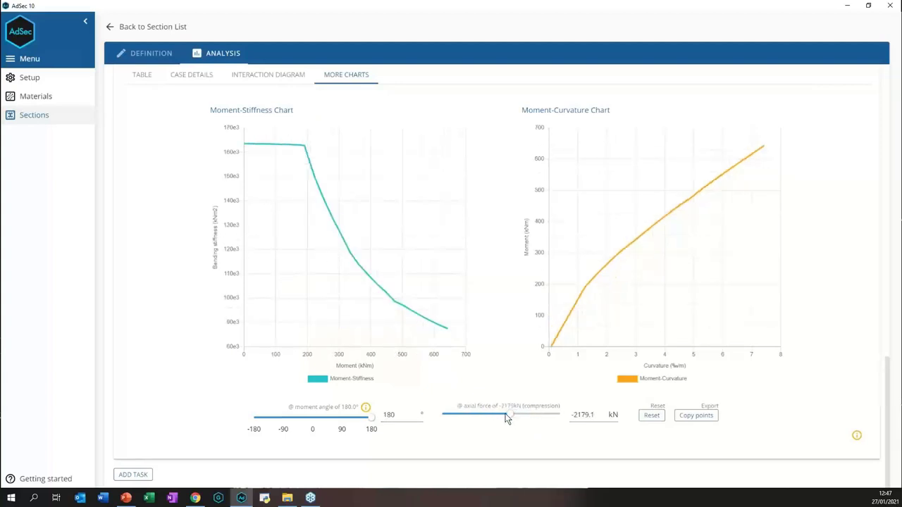
pyautogui.doubleClick(583, 415)
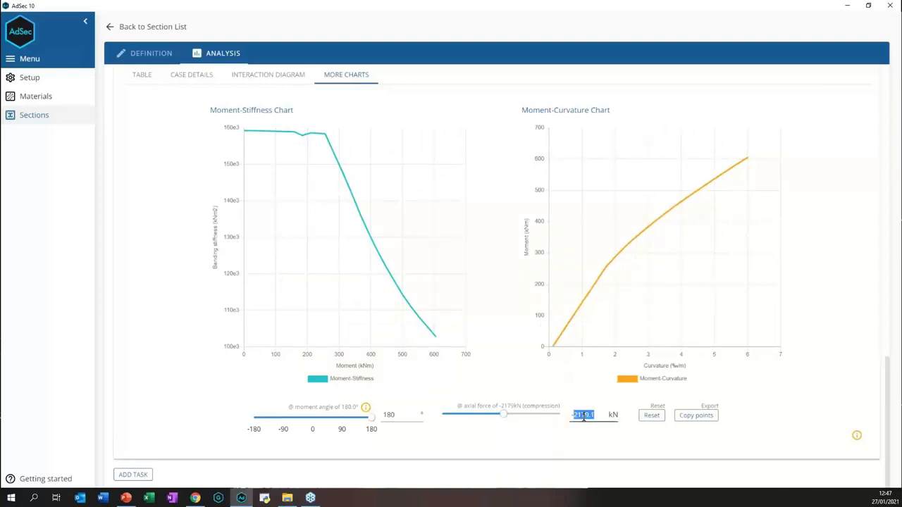
pyautogui.write('0-200')
pyautogui.press('Home')
pyautogui.press('Delete')
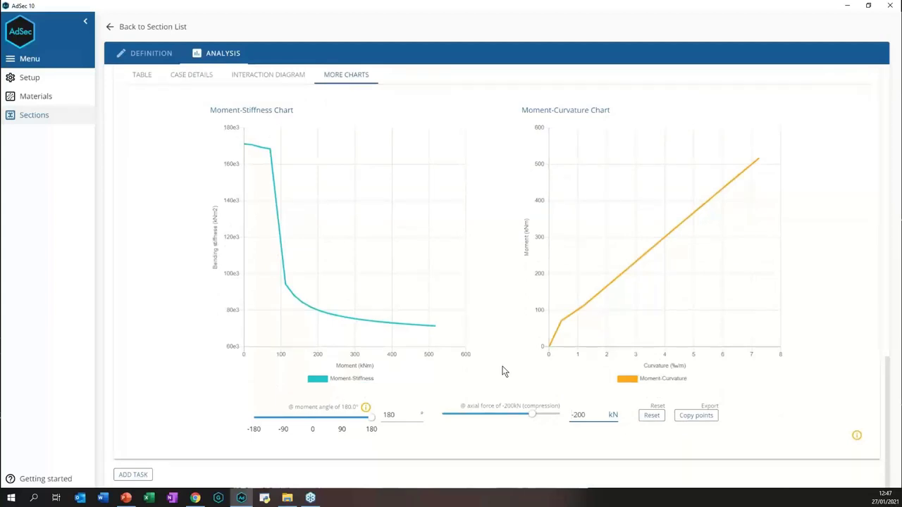
# Return from the analysis results to the rectangular RC beam's section definition.
pyautogui.scroll(10, 501, 343)
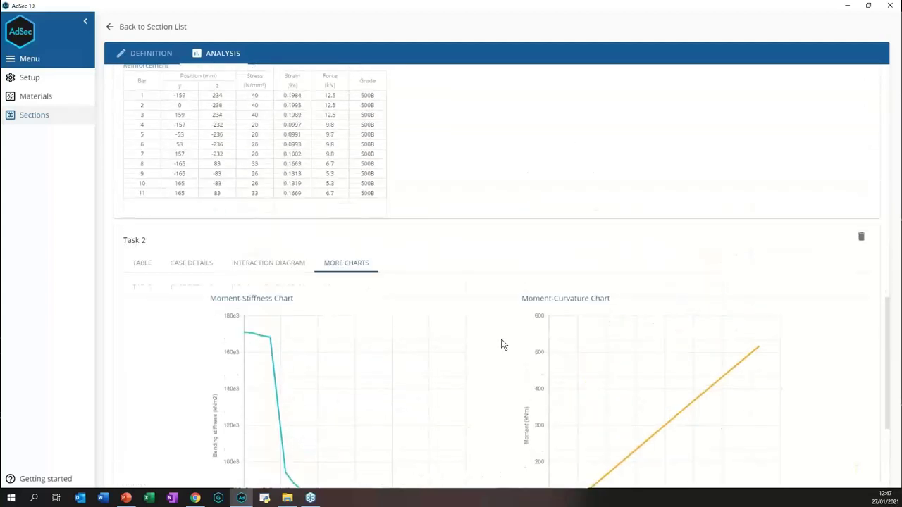
pyautogui.scroll(4, 503, 344)
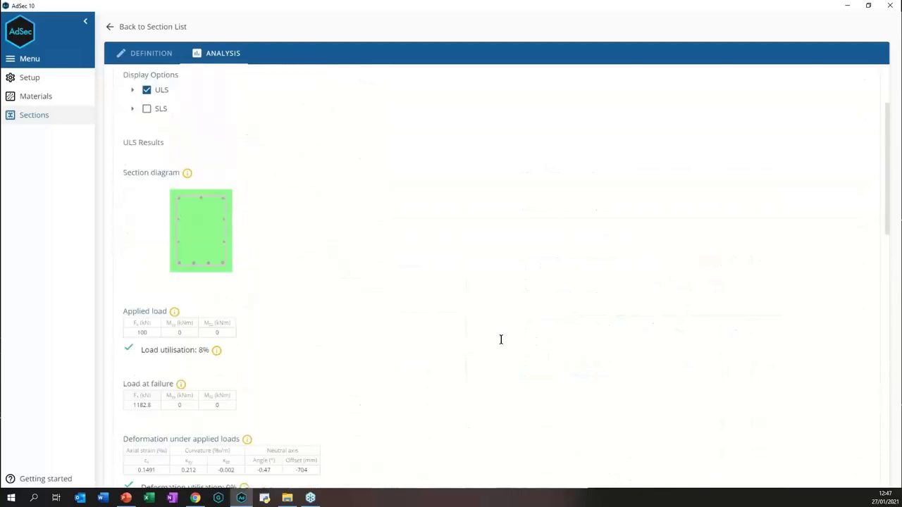
pyautogui.scroll(3, 501, 339)
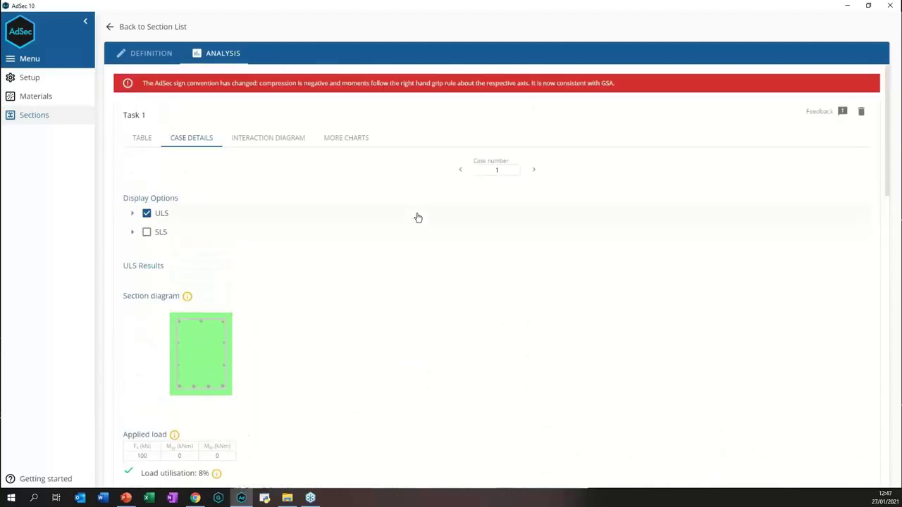
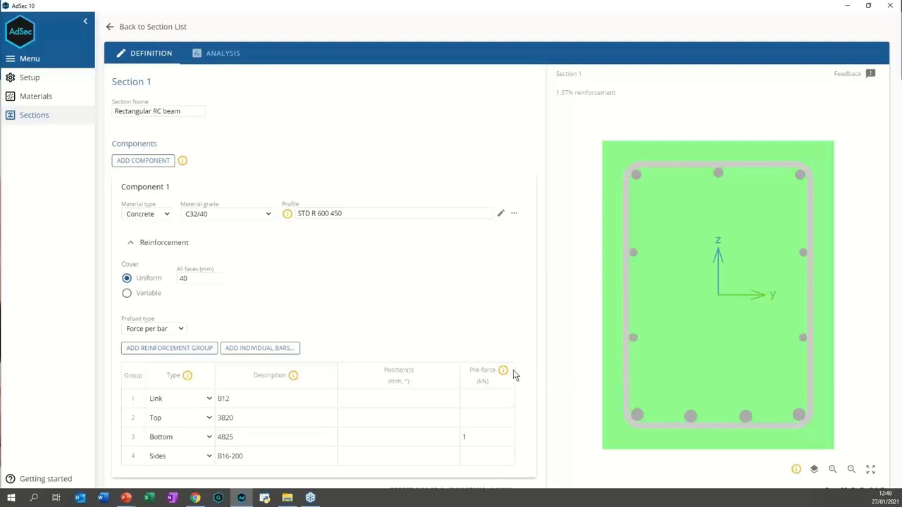
# Add a second component to the rectangular RC beam section and set its material type to FRP.
pyautogui.moveTo(503, 372)
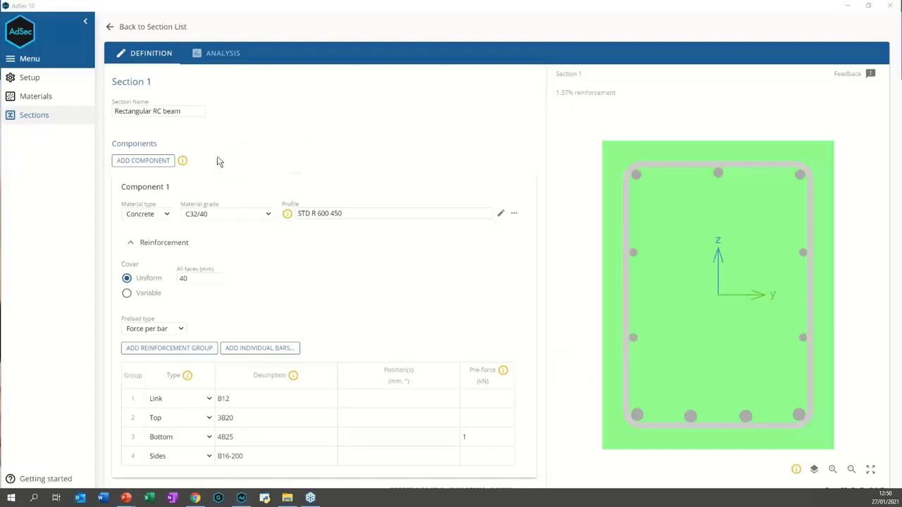
pyautogui.moveTo(182, 162)
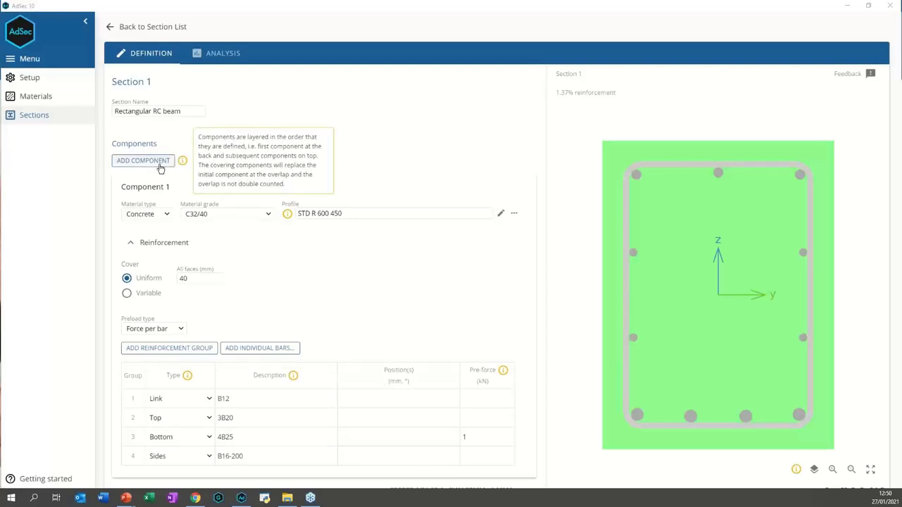
pyautogui.click(169, 161)
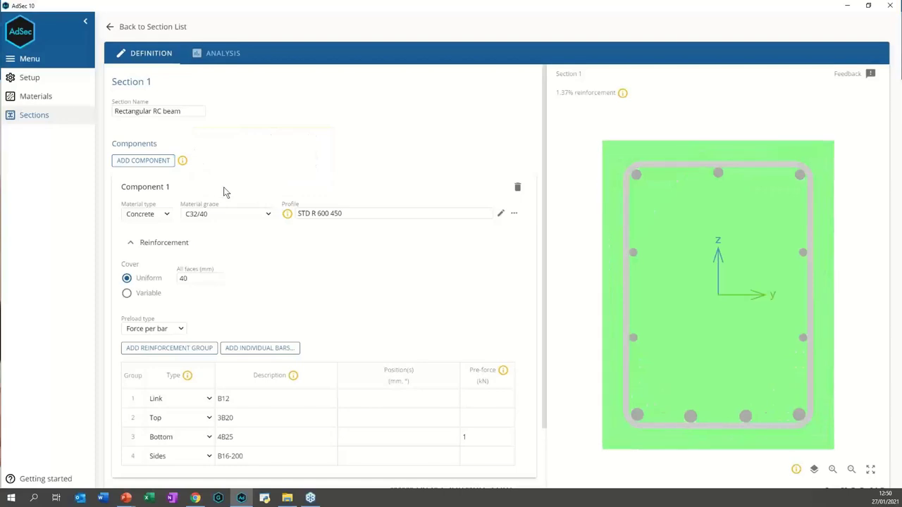
pyautogui.scroll(-1, 218, 185)
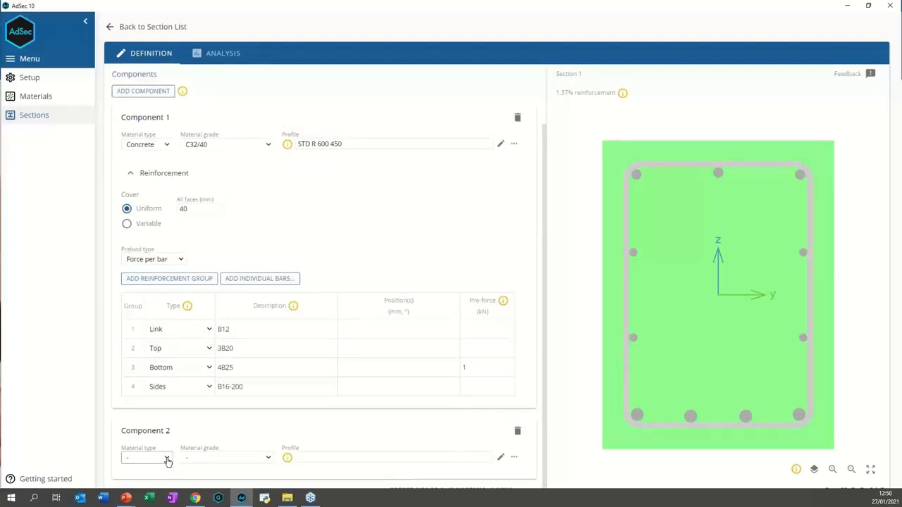
pyautogui.click(166, 459)
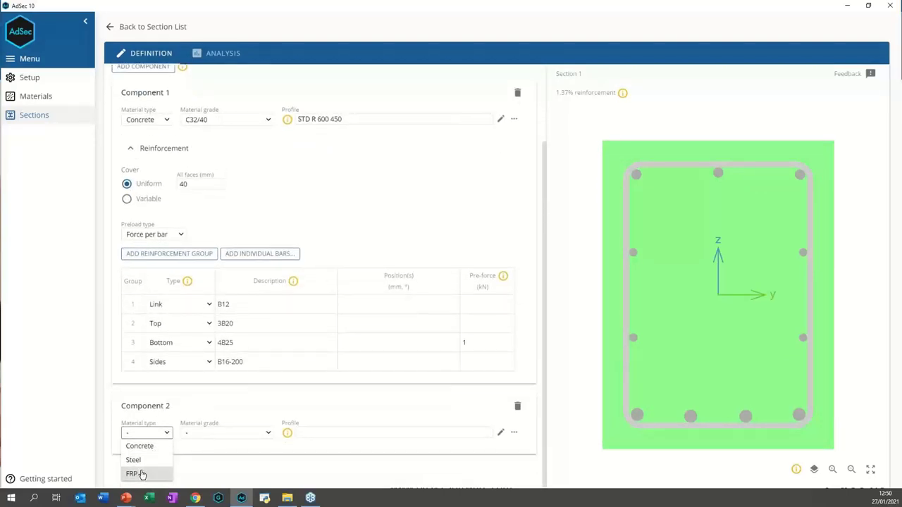
pyautogui.click(145, 474)
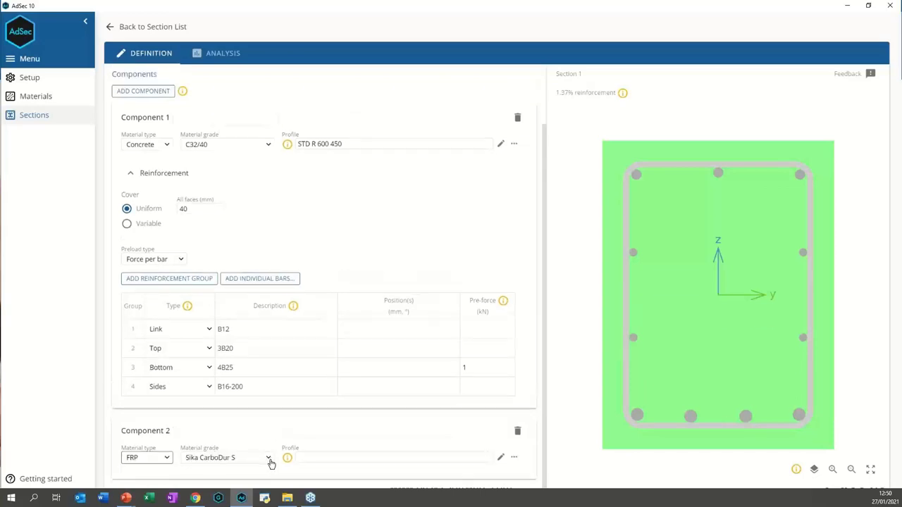
# Define Component 2's profile as a standard rectangle with a depth of 10 mm and a width of 450 mm.
pyautogui.click(501, 458)
pyautogui.click(510, 154)
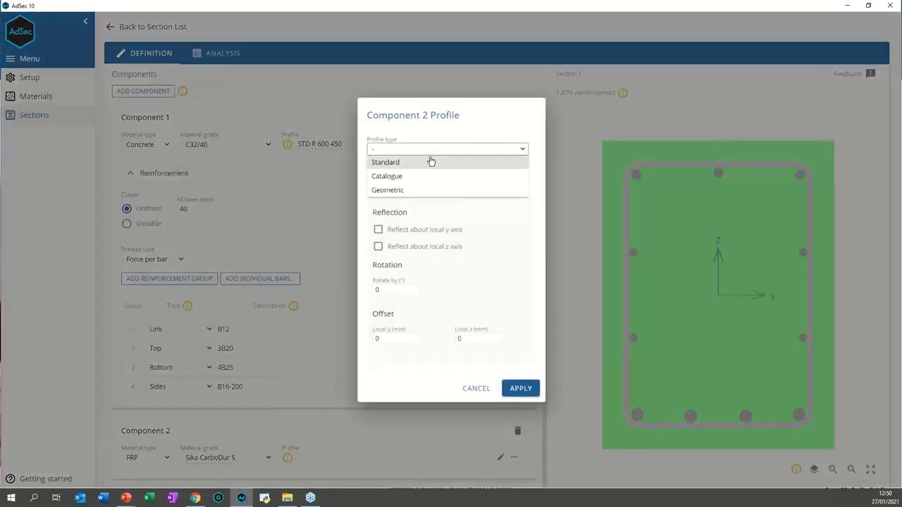
pyautogui.click(422, 162)
pyautogui.click(314, 224)
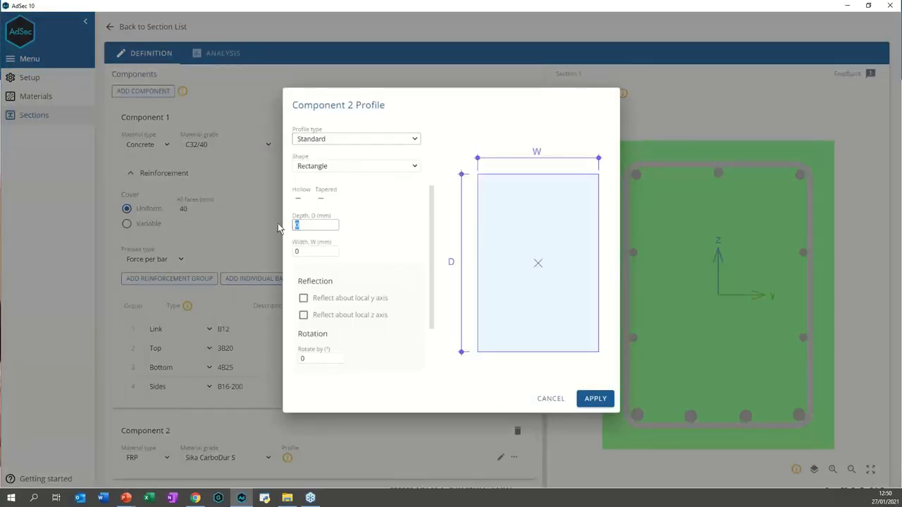
pyautogui.write('10')
pyautogui.press('Tab')
pyautogui.write('450')
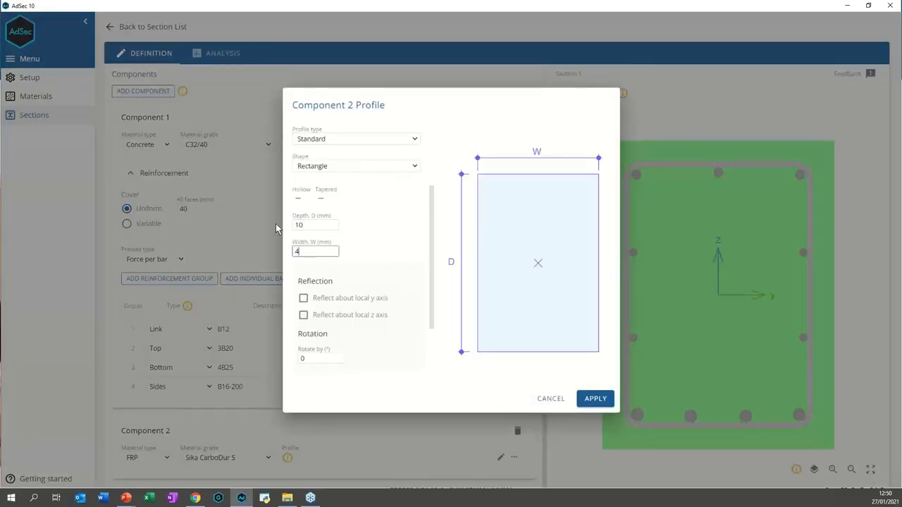
pyautogui.click(594, 399)
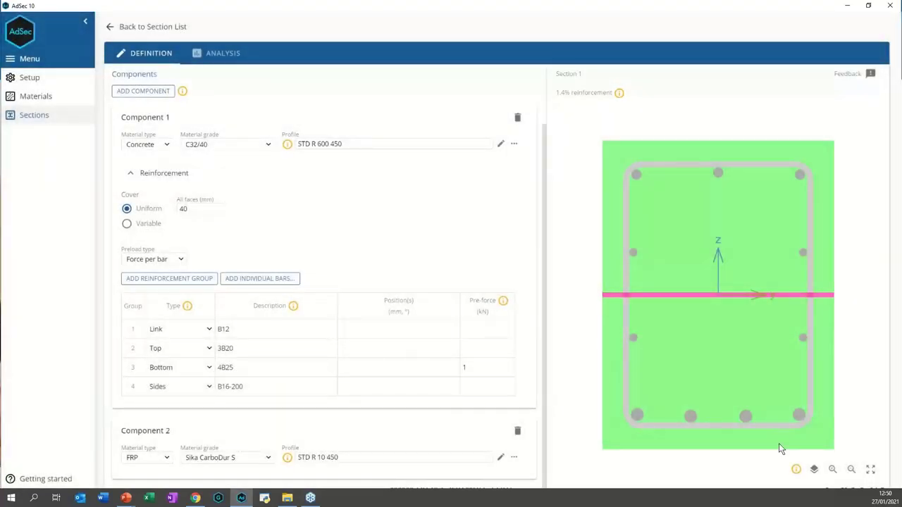
# Inspect the FRP strip and the concrete section in the exploded layer view, and return to the flat section view.
pyautogui.click(814, 469)
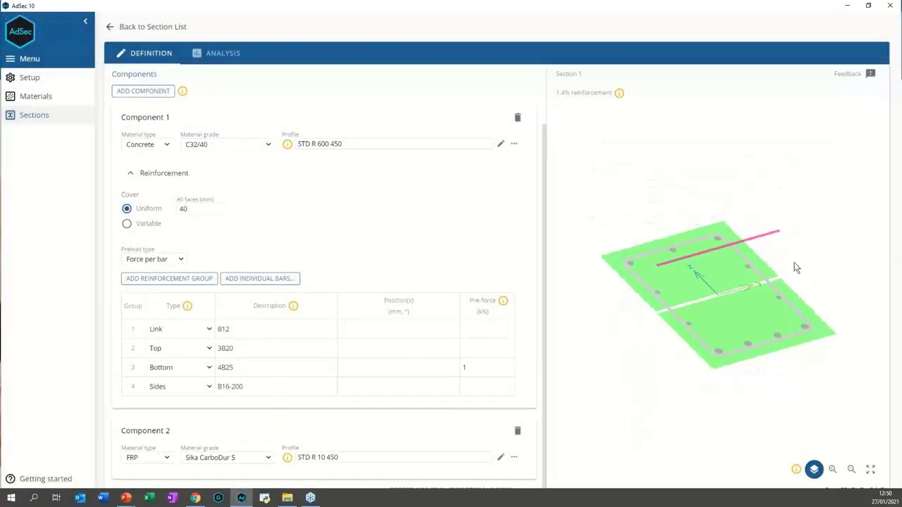
pyautogui.click(813, 469)
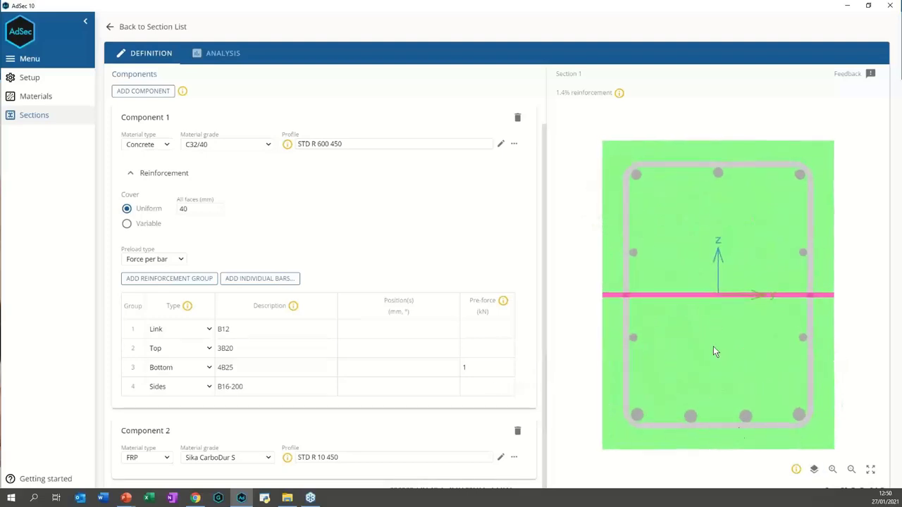
pyautogui.click(813, 470)
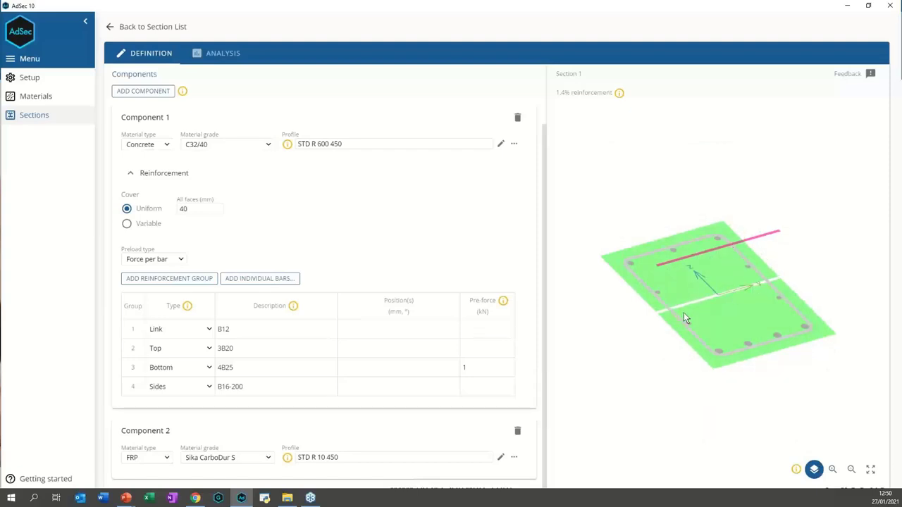
pyautogui.click(814, 469)
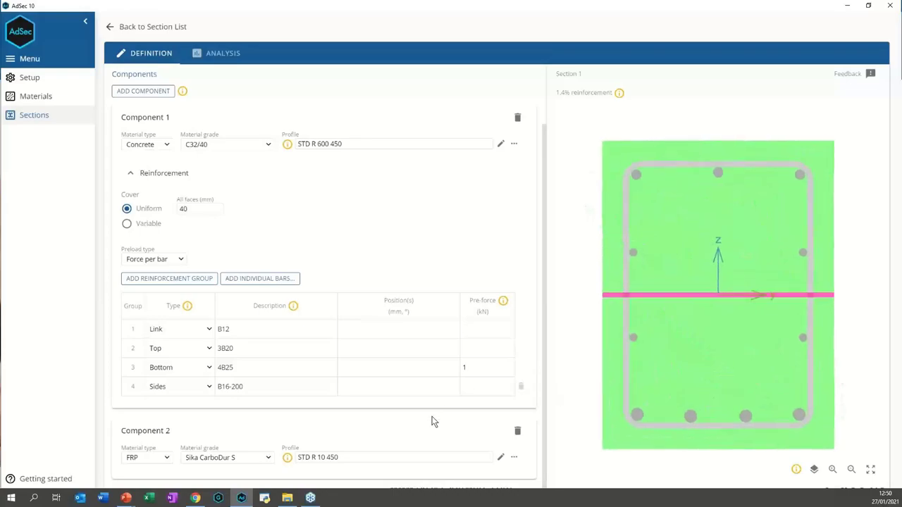
# Offset the FRP profile by -225 mm in local z and correct that offset to -300 mm in its profile description.
pyautogui.click(500, 458)
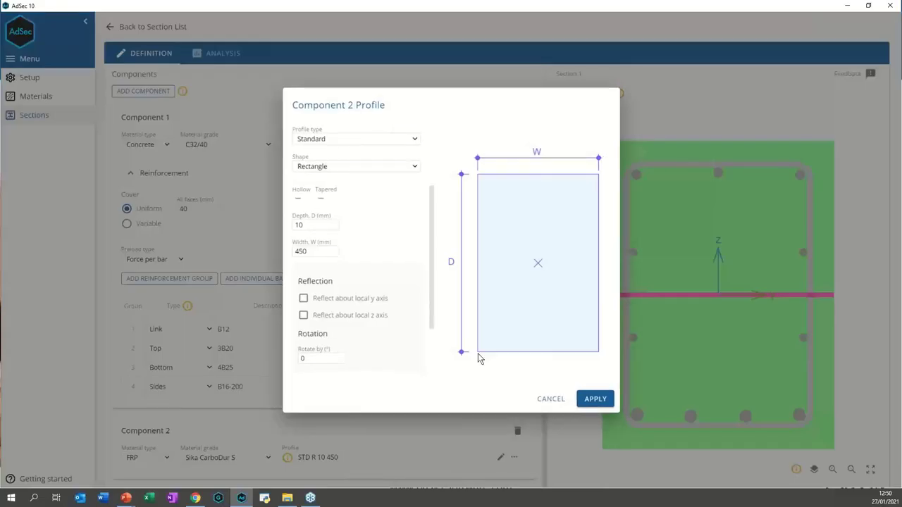
pyautogui.scroll(-2, 415, 250)
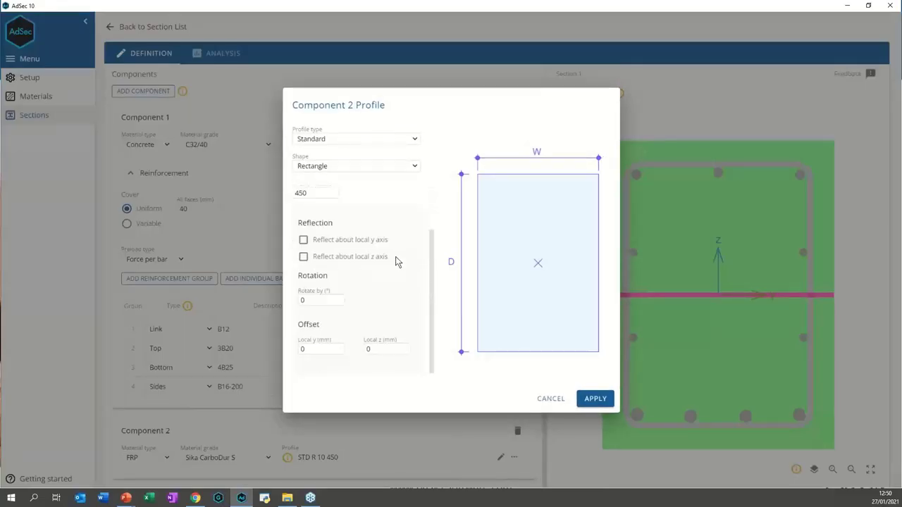
pyautogui.click(371, 348)
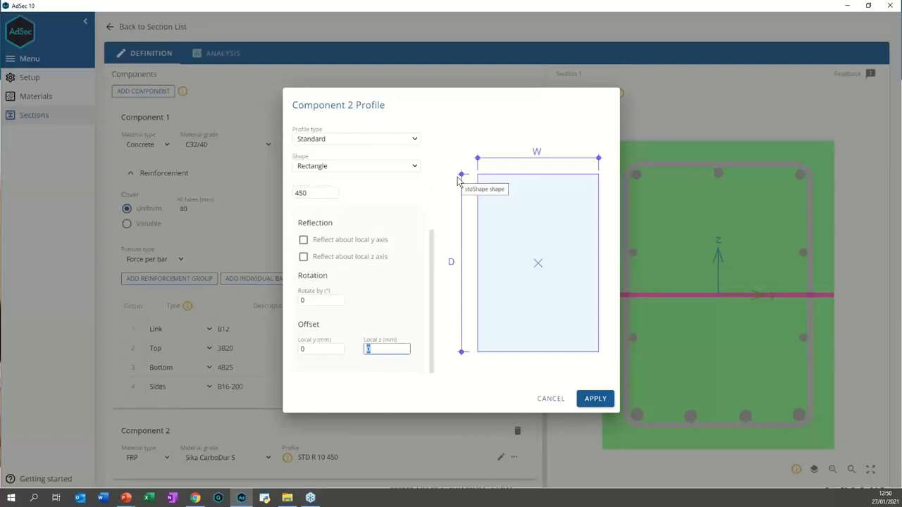
pyautogui.write('-200')
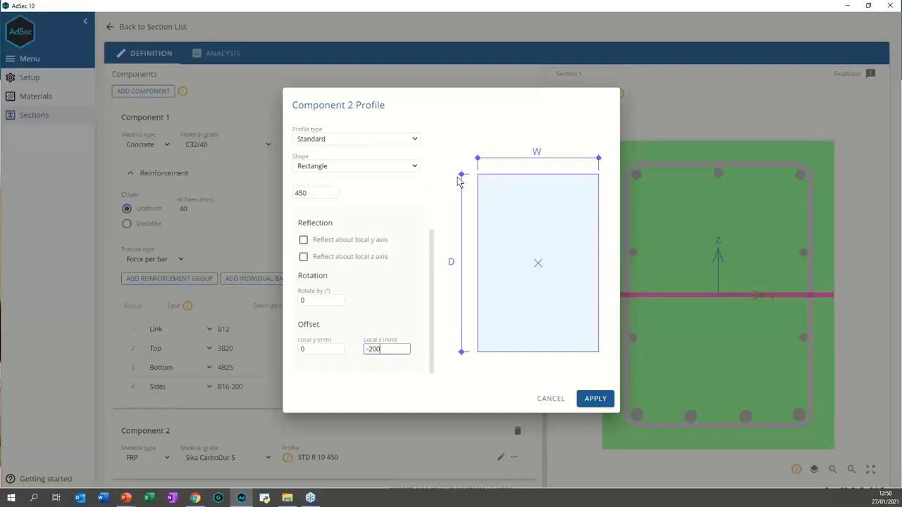
pyautogui.press('BackSpace')
pyautogui.press('BackSpace')
pyautogui.write('25')
pyautogui.click(596, 398)
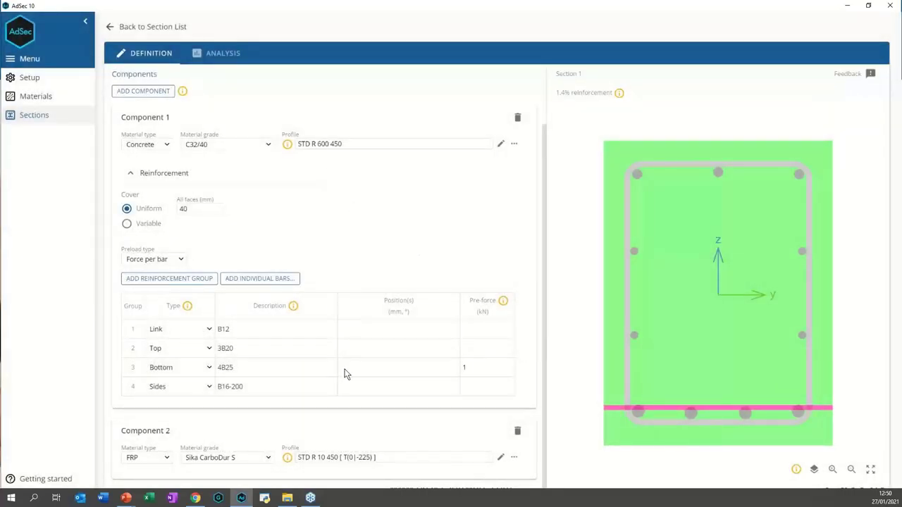
pyautogui.moveTo(357, 458); pyautogui.dragTo(371, 458)
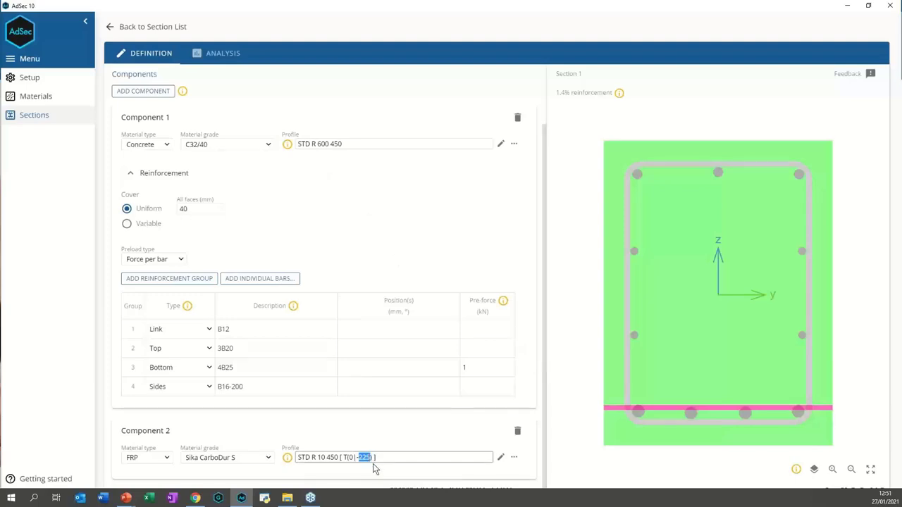
pyautogui.write('-300')
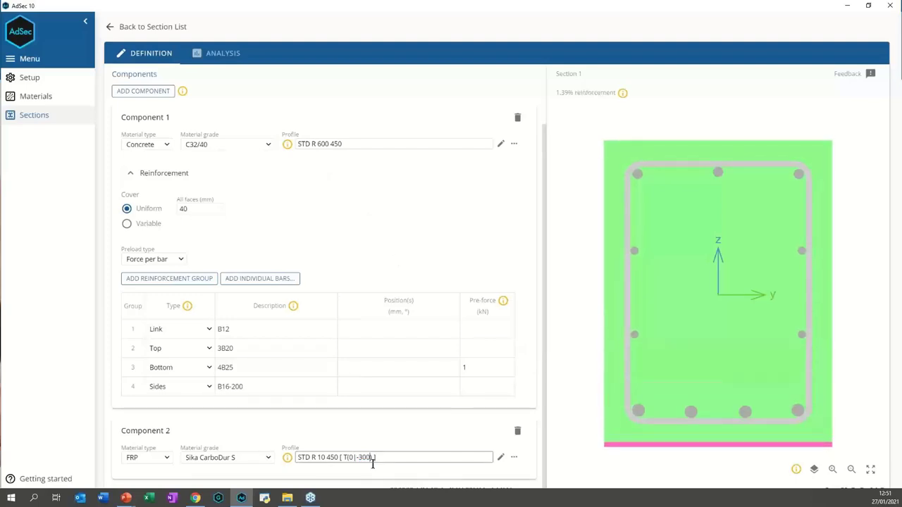
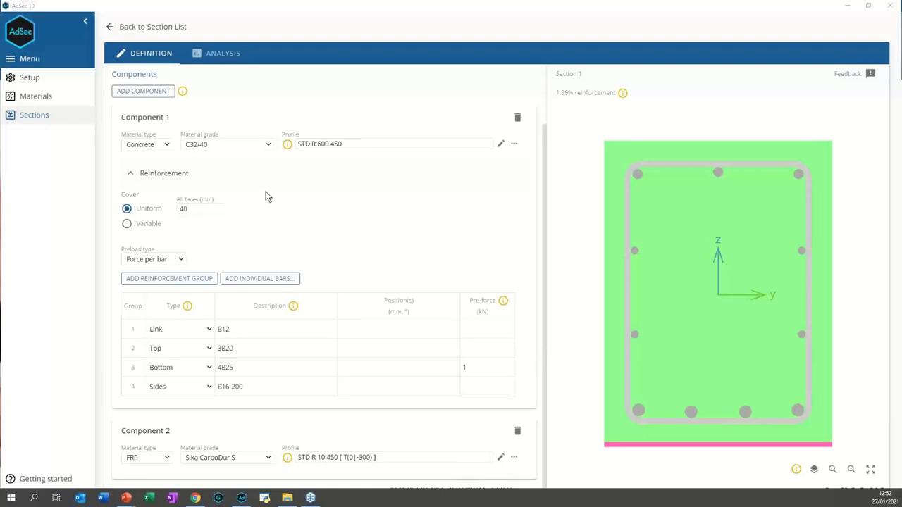
# Look through the concrete grades available for Component 1.
pyautogui.click(270, 148)
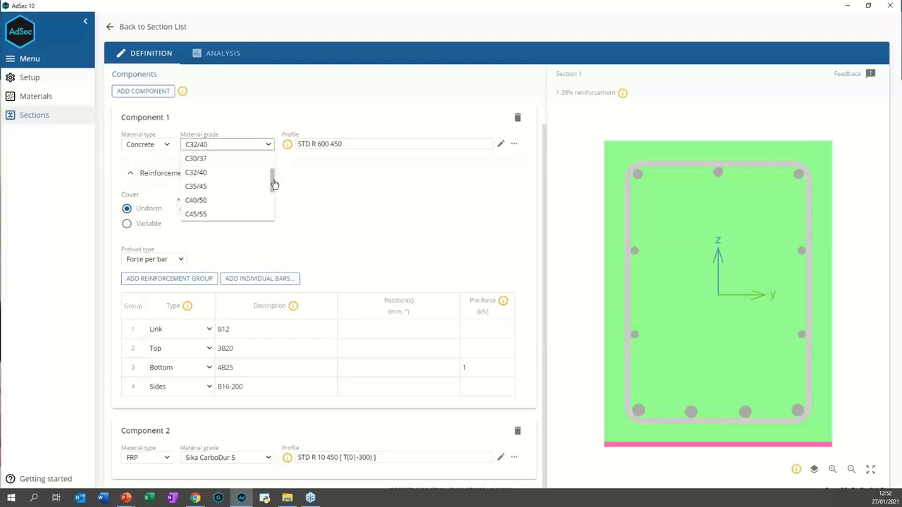
pyautogui.moveTo(274, 183); pyautogui.dragTo(274, 179)
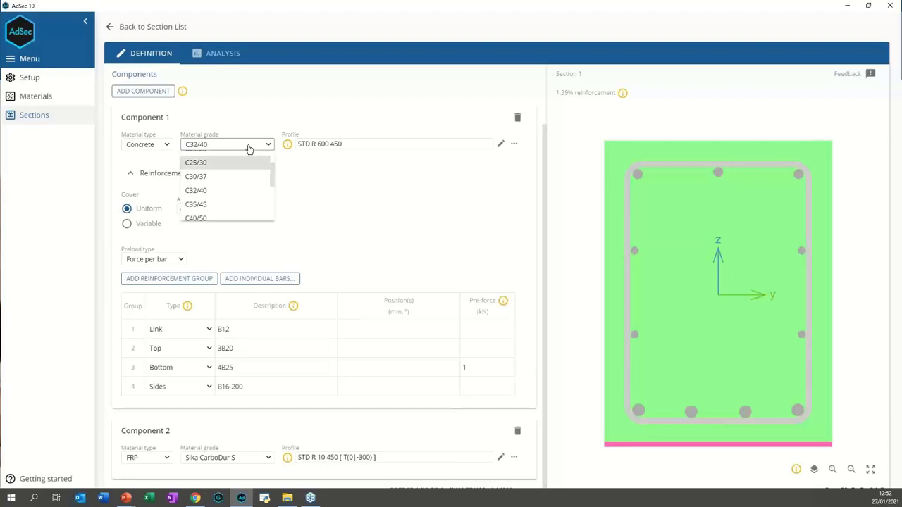
pyautogui.click(205, 121)
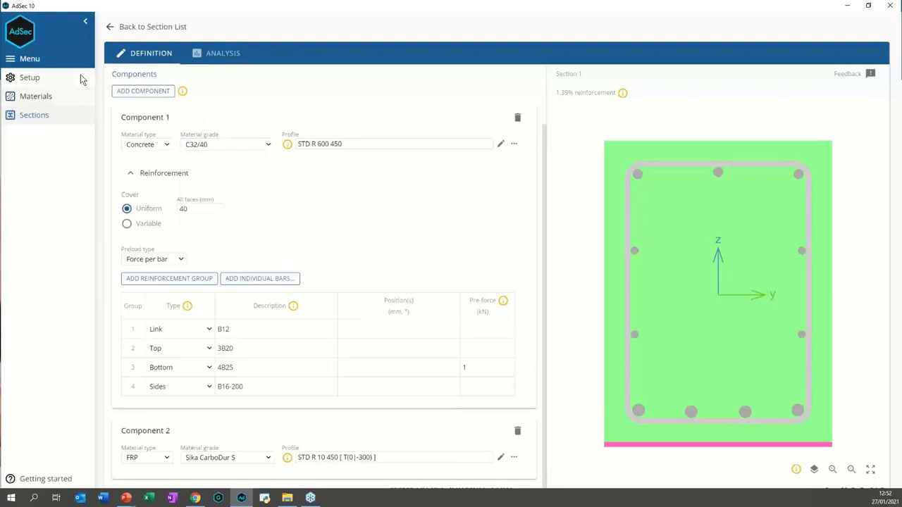
# Open the C25/30 concrete grade in the material definitions for editing and rename it C28/30.
pyautogui.click(44, 95)
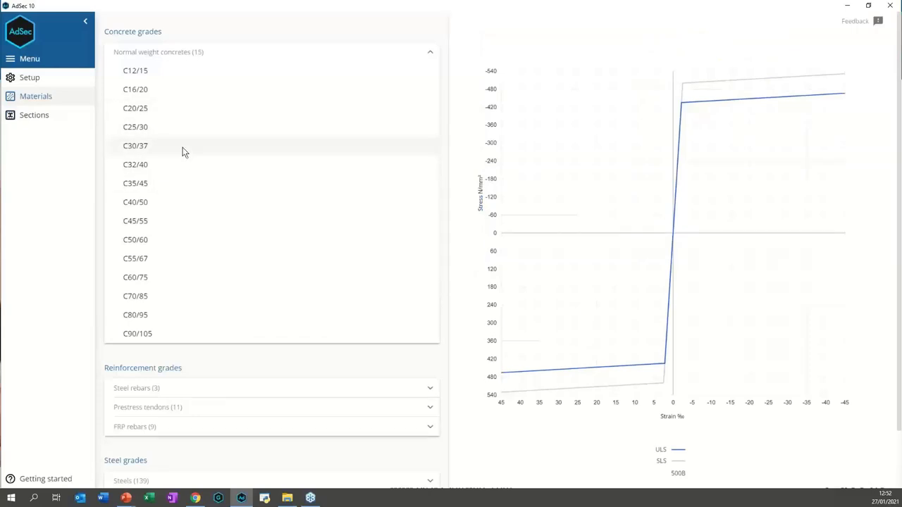
pyautogui.click(191, 127)
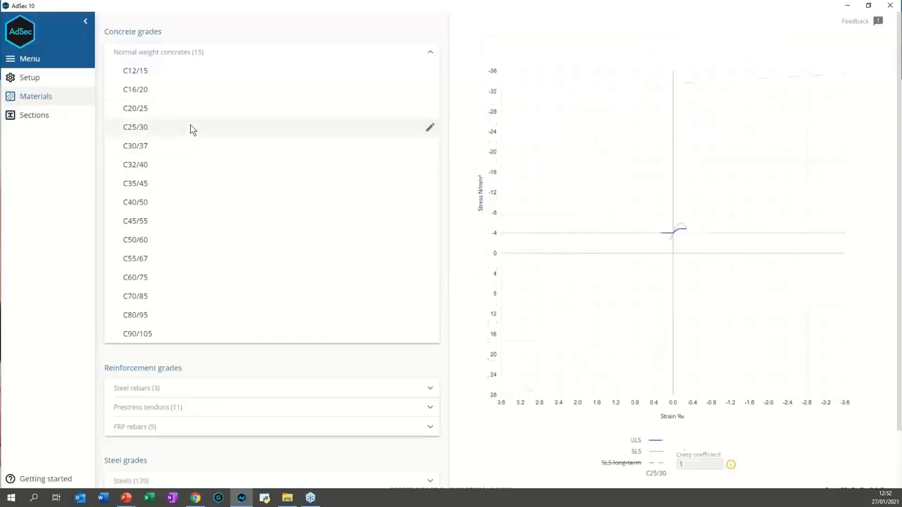
pyautogui.click(429, 129)
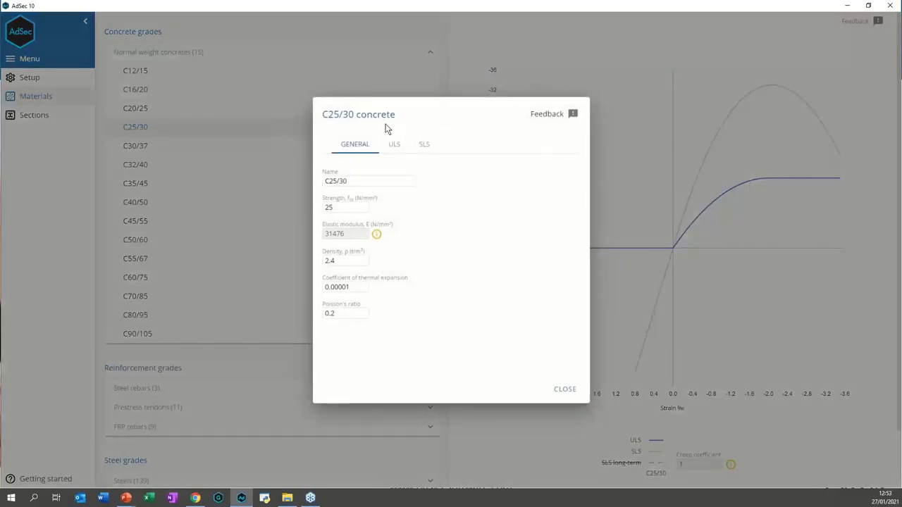
pyautogui.click(343, 181)
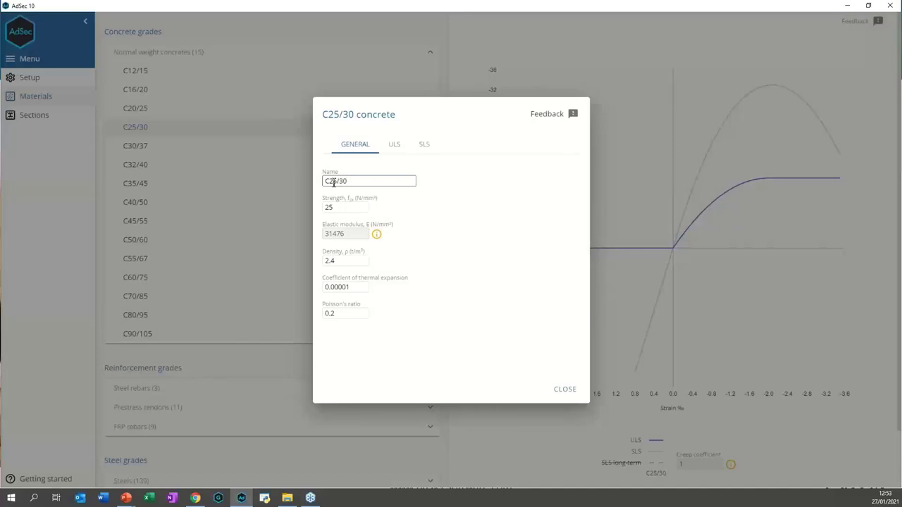
pyautogui.moveTo(334, 180); pyautogui.dragTo(338, 181)
pyautogui.write('8')
# Check how the elastic modulus is derived and set the C28/30 concrete's strength to 28 N/mm².
pyautogui.moveTo(376, 234)
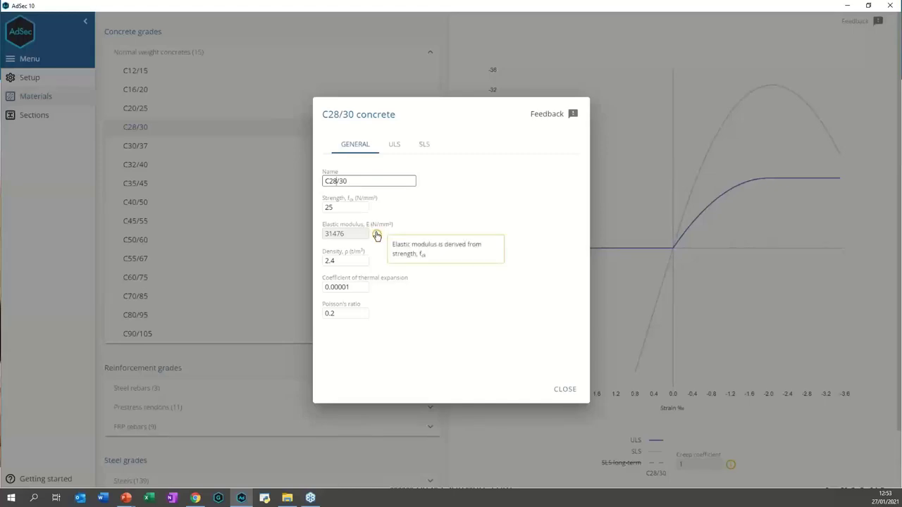
pyautogui.click(391, 198)
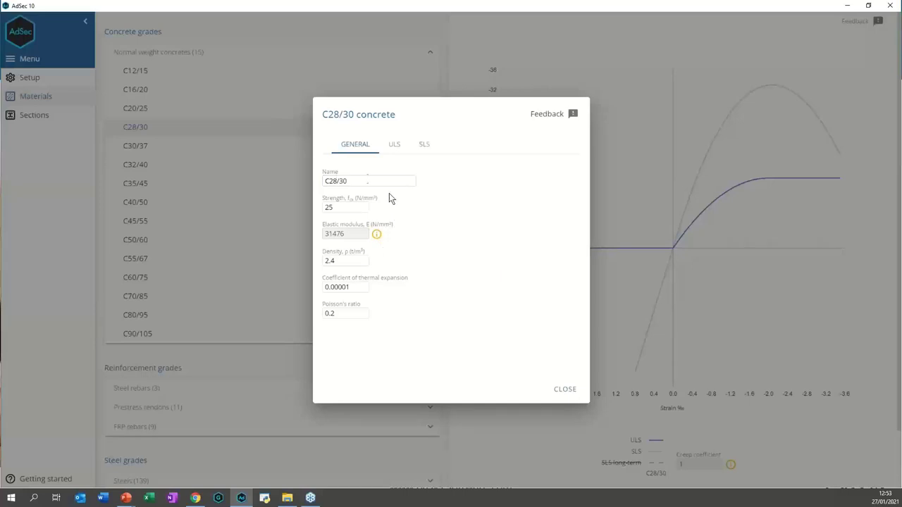
pyautogui.click(347, 206)
pyautogui.press('BackSpace')
pyautogui.write('8')
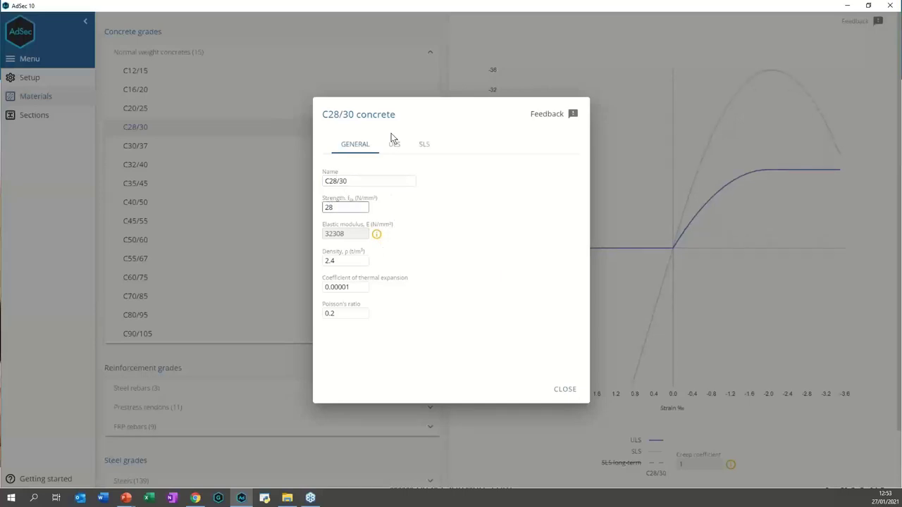
# Review the C28/30 concrete's ULS and SLS reduction factors and material models, and close its properties.
pyautogui.click(394, 145)
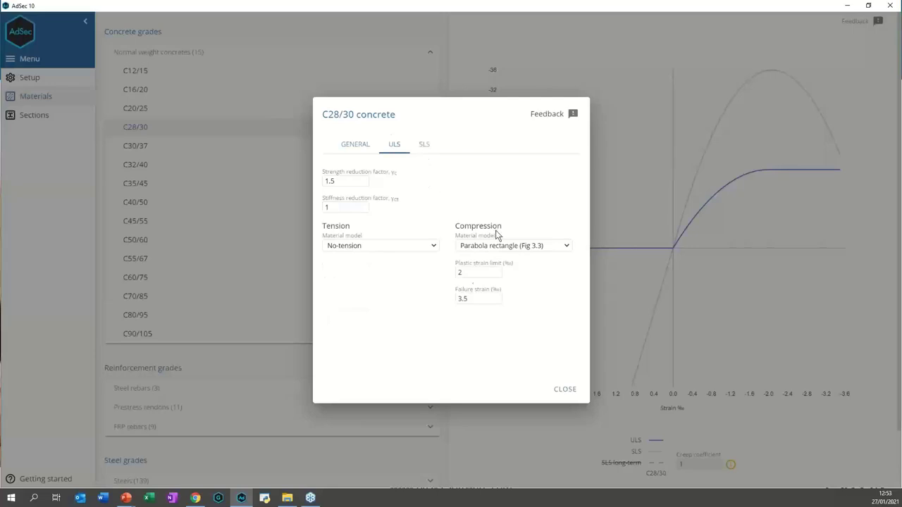
pyautogui.click(423, 146)
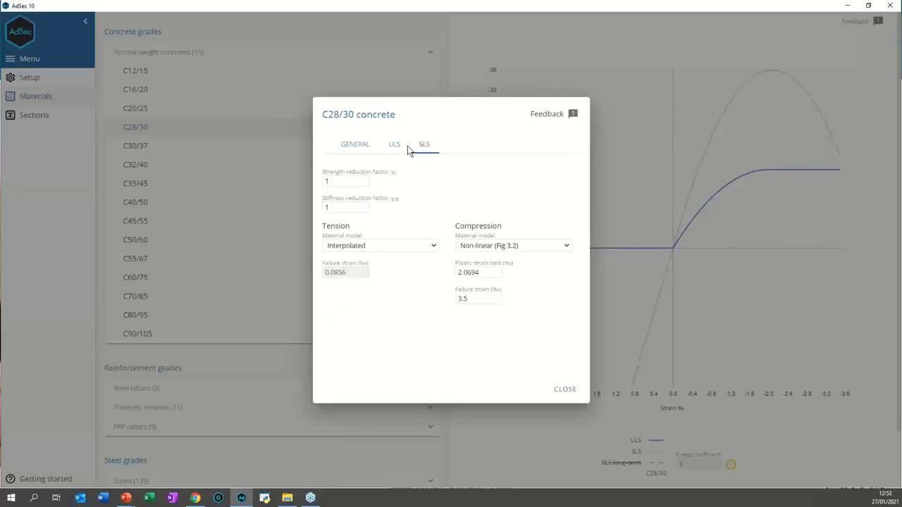
pyautogui.click(356, 145)
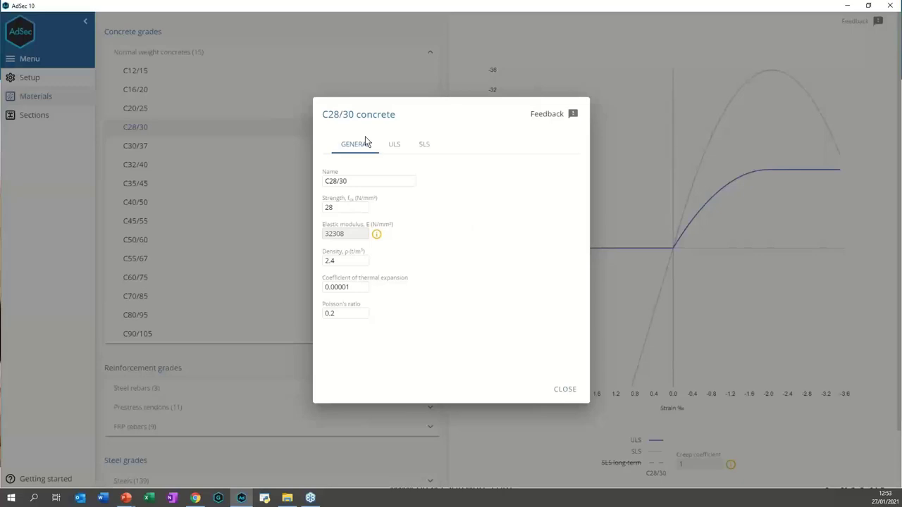
pyautogui.click(569, 389)
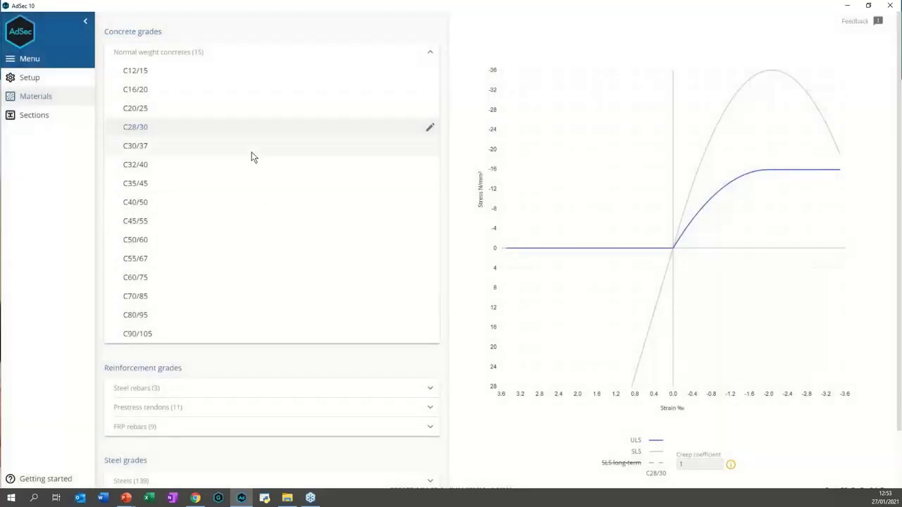
# Reopen the C28/30 concrete grade's properties and rename it C28/35.
pyautogui.click(429, 127)
pyautogui.click(347, 181)
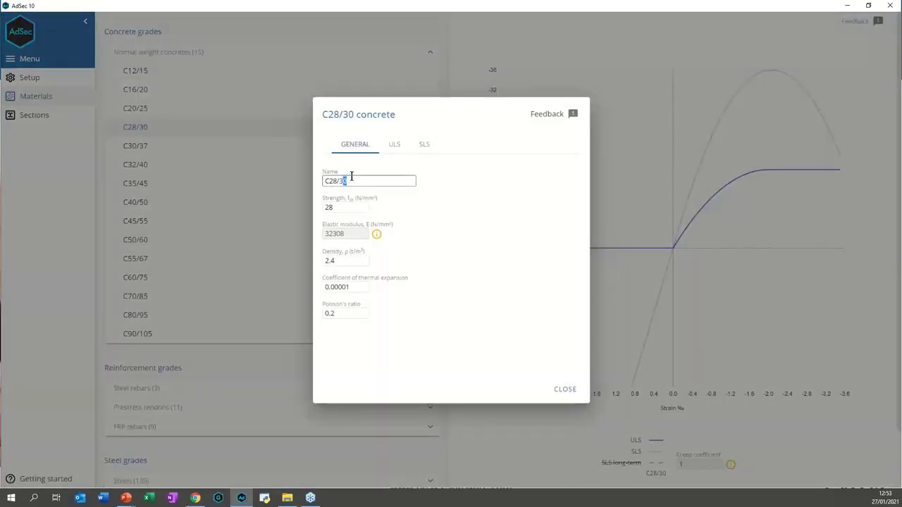
pyautogui.press('BackSpace')
pyautogui.write('5')
pyautogui.click(565, 391)
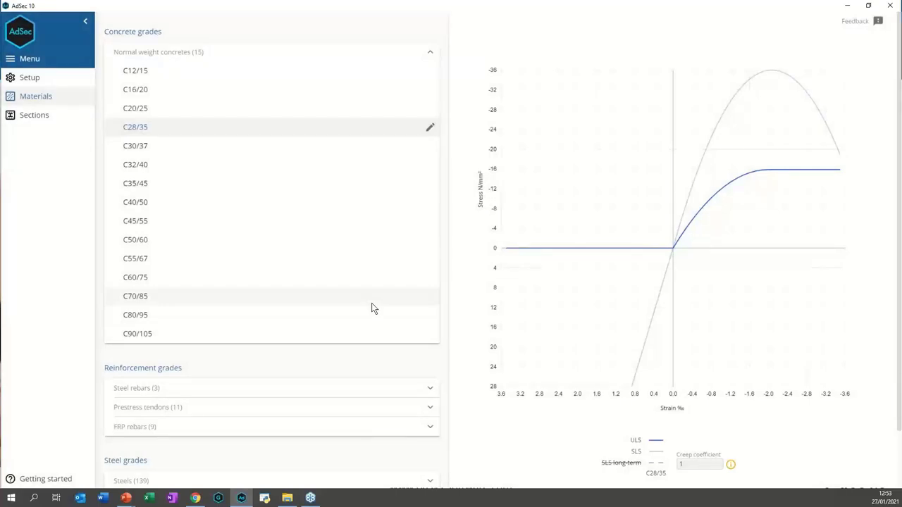
# Go back to the rectangular RC beam's analysis results and open the print preview of the calculation report.
pyautogui.click(49, 117)
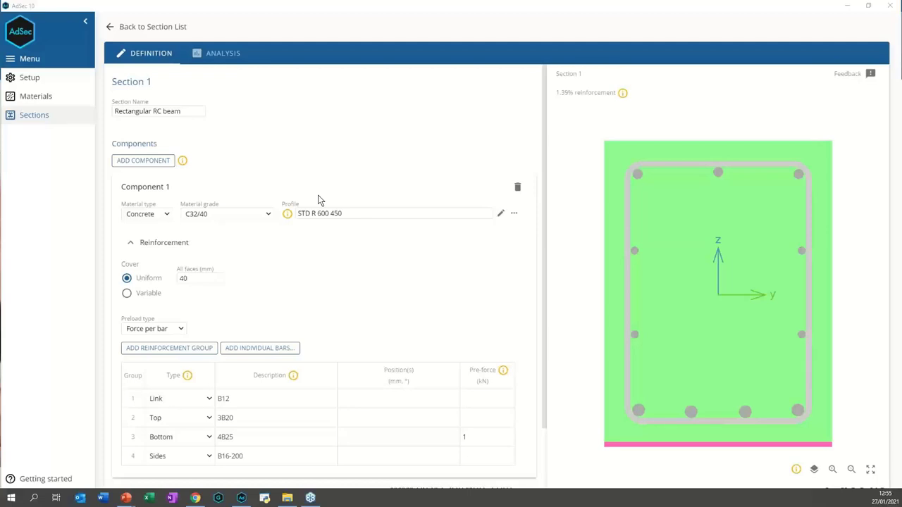
pyautogui.click(224, 54)
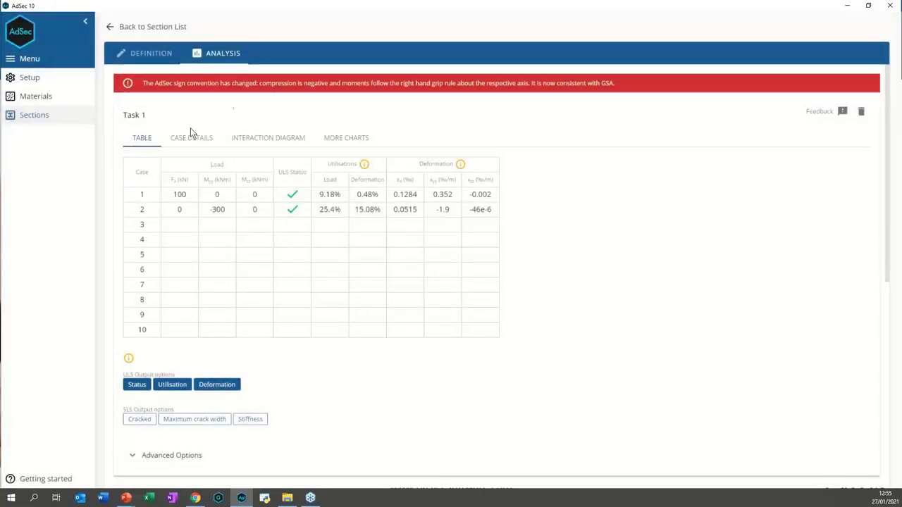
pyautogui.hotkey('ctrl', 'p')
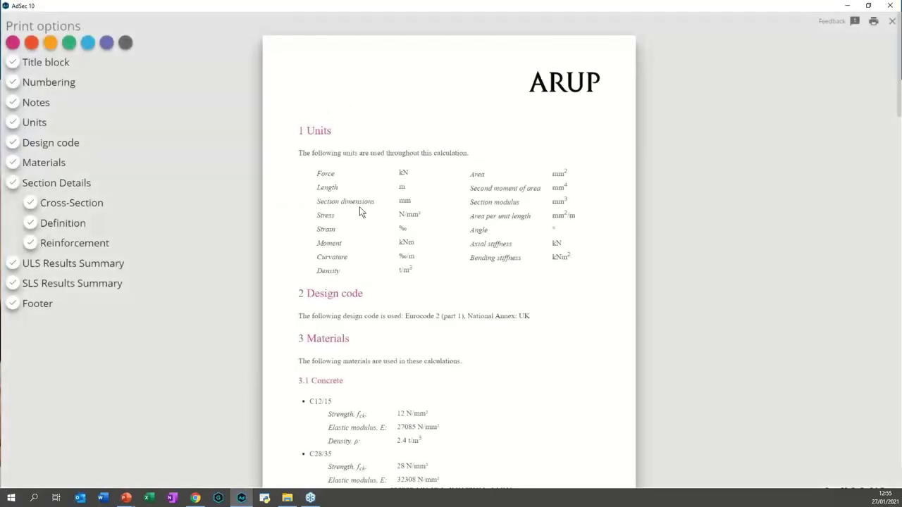
# Look through the report preview from the units and materials to the section definitions and ULS/SLS results summaries of all three sections.
pyautogui.scroll(-3, 350, 209)
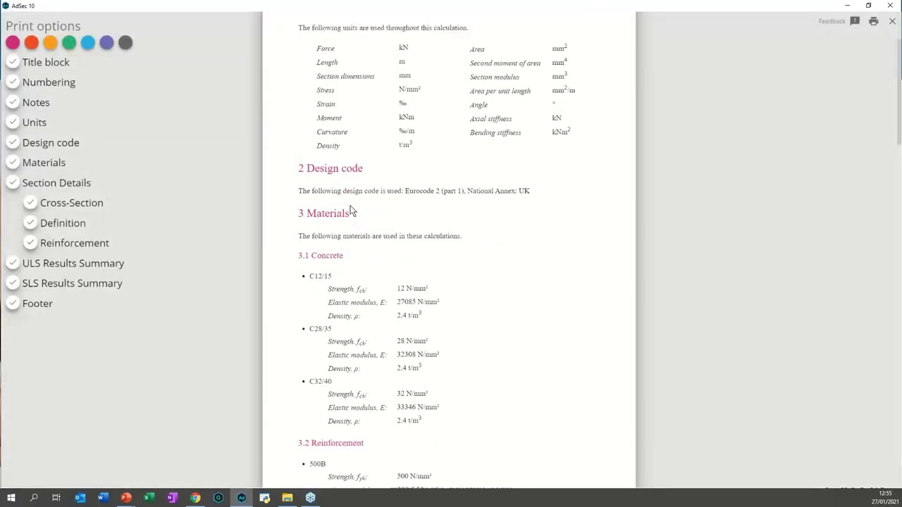
pyautogui.scroll(-12, 350, 210)
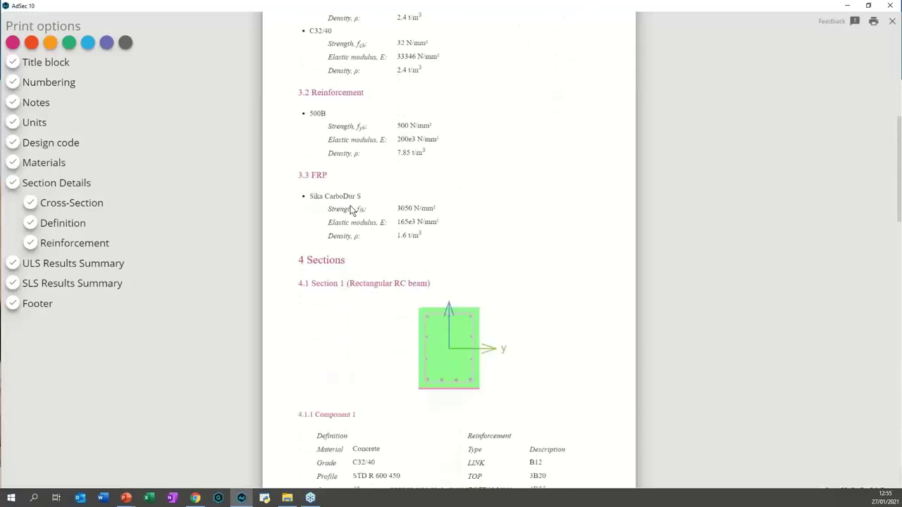
pyautogui.scroll(-17, 350, 210)
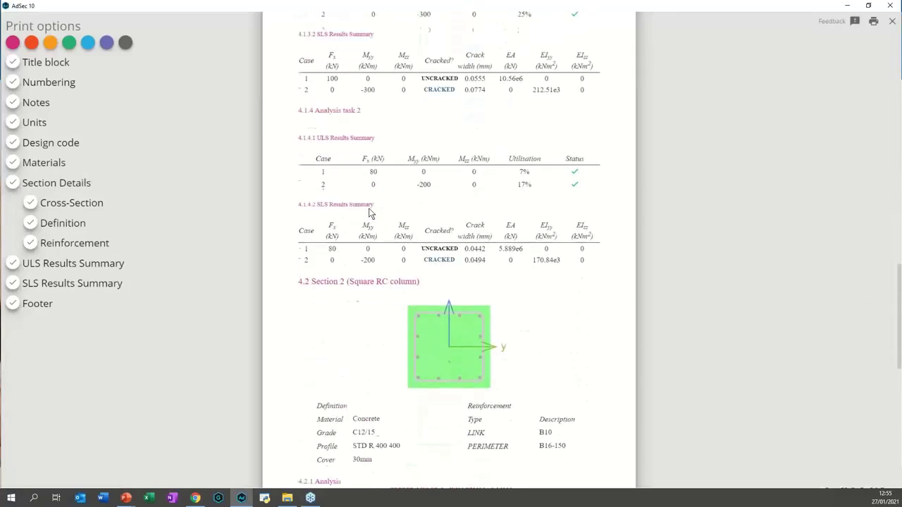
pyautogui.scroll(-7, 464, 226)
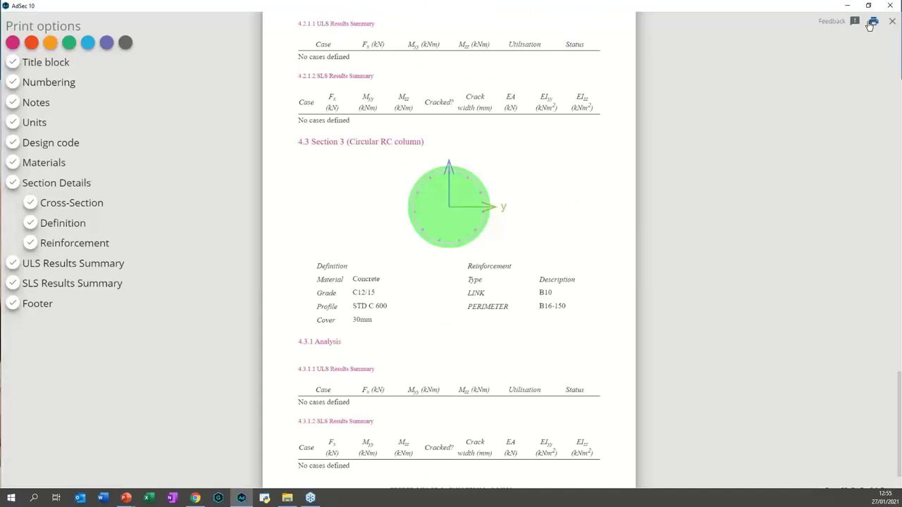
pyautogui.scroll(-1, 579, 196)
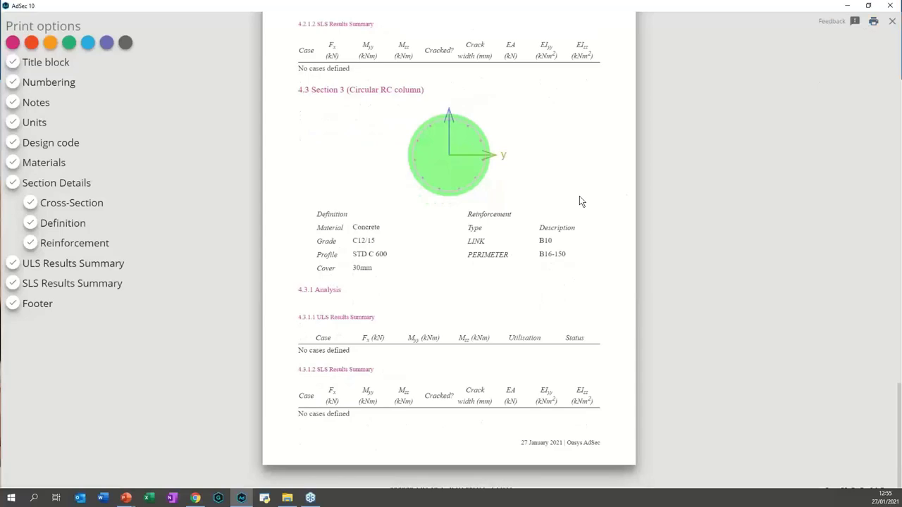
pyautogui.scroll(1, 579, 196)
pyautogui.scroll(2, 579, 202)
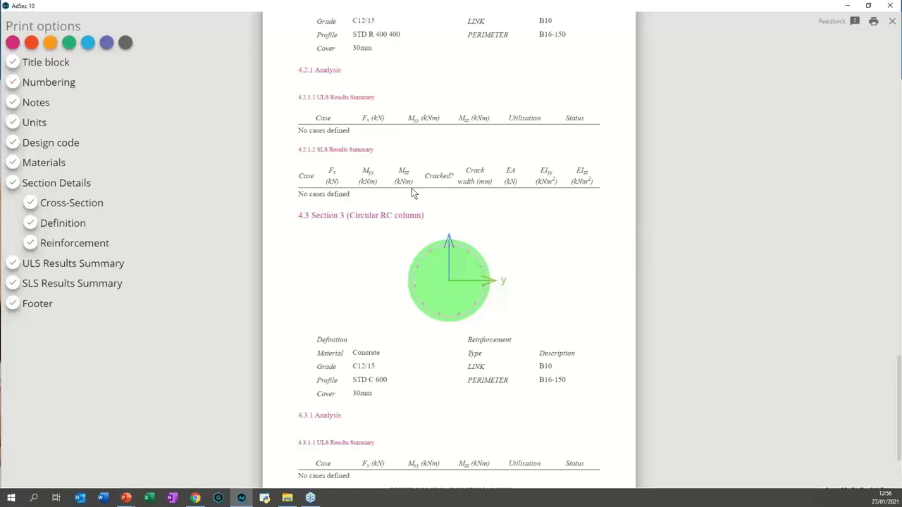
# Close the report preview and examine the ULS details of Task 1, case 1 for the rectangular RC beam.
pyautogui.click(893, 24)
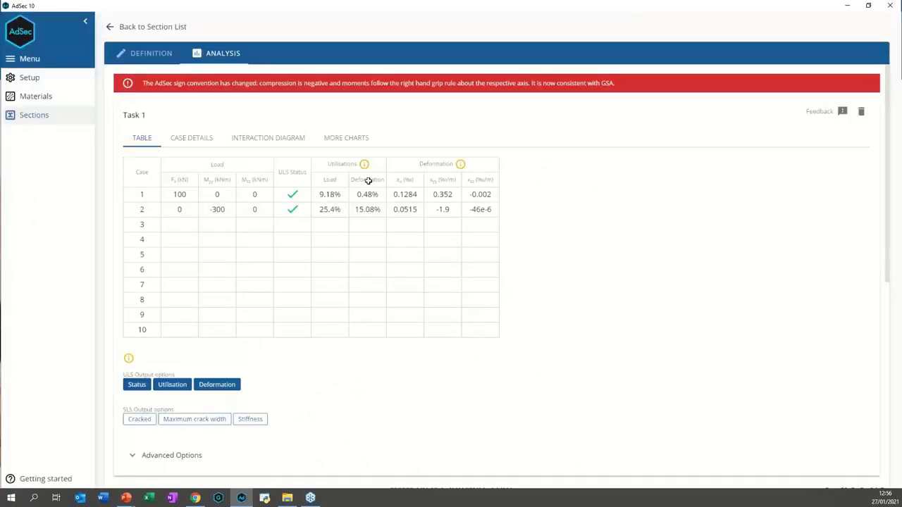
pyautogui.click(205, 138)
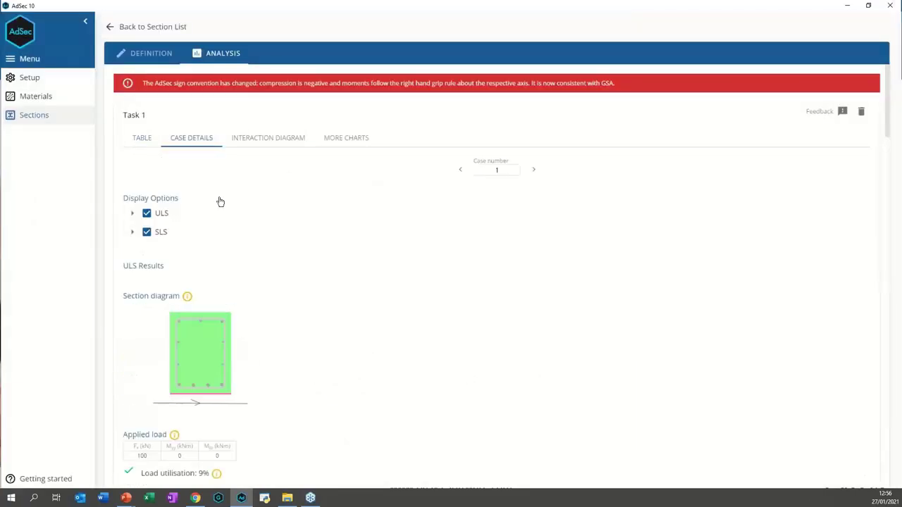
pyautogui.scroll(-3, 296, 215)
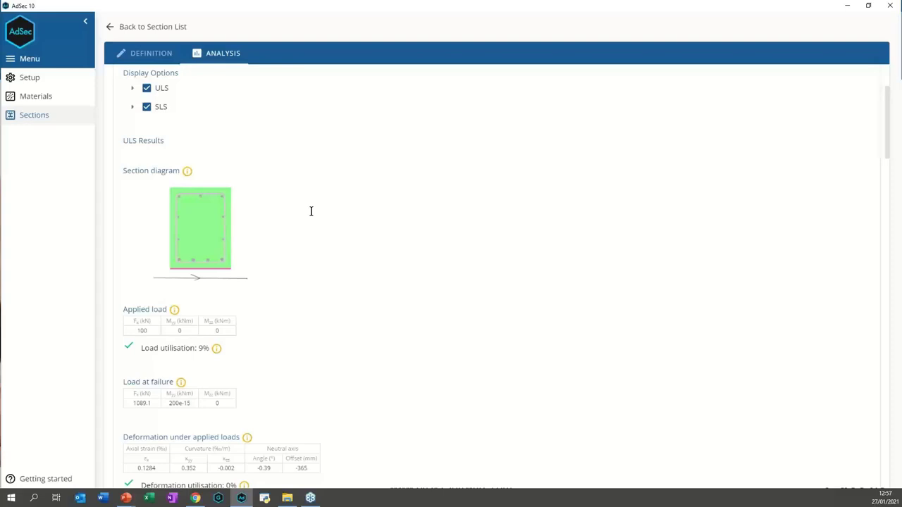
# Change the design code to Indian Standards, IS456 (2000), accepting the material updates.
pyautogui.click(34, 81)
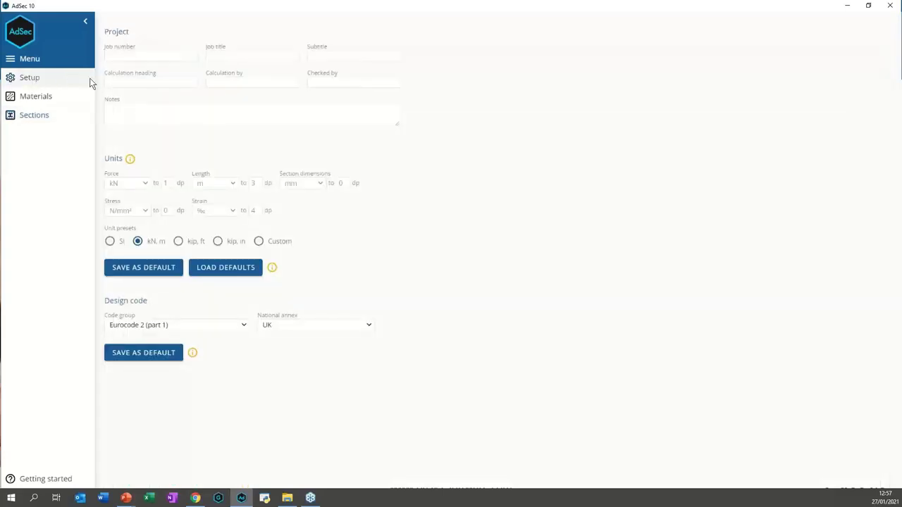
pyautogui.click(242, 326)
pyautogui.moveTo(247, 355); pyautogui.dragTo(247, 388)
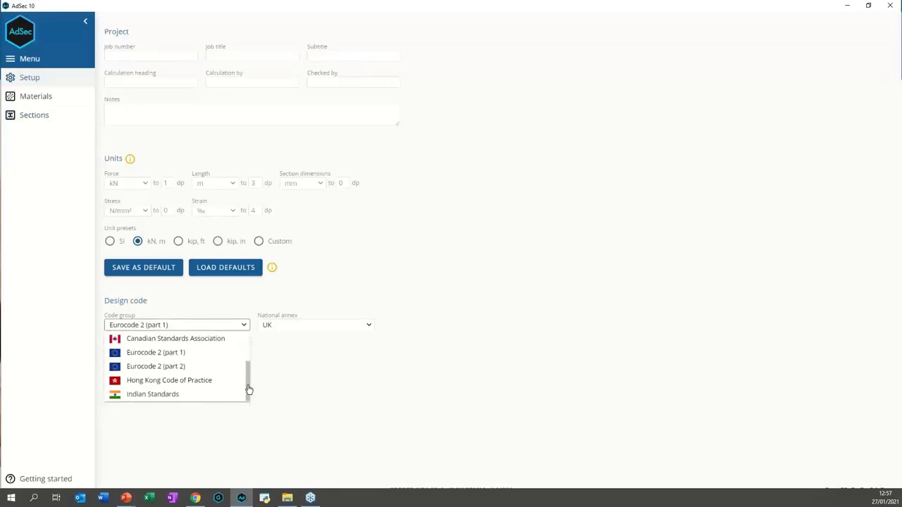
pyautogui.click(177, 394)
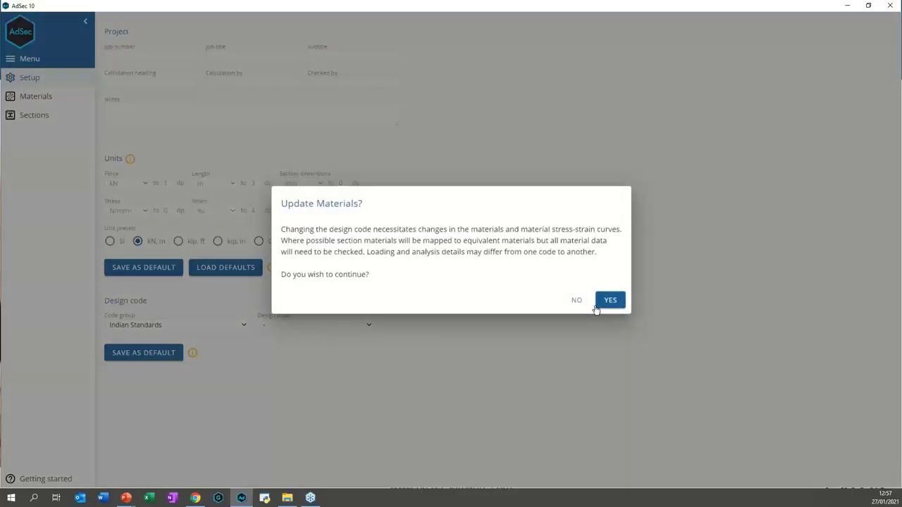
pyautogui.click(596, 296)
pyautogui.click(366, 329)
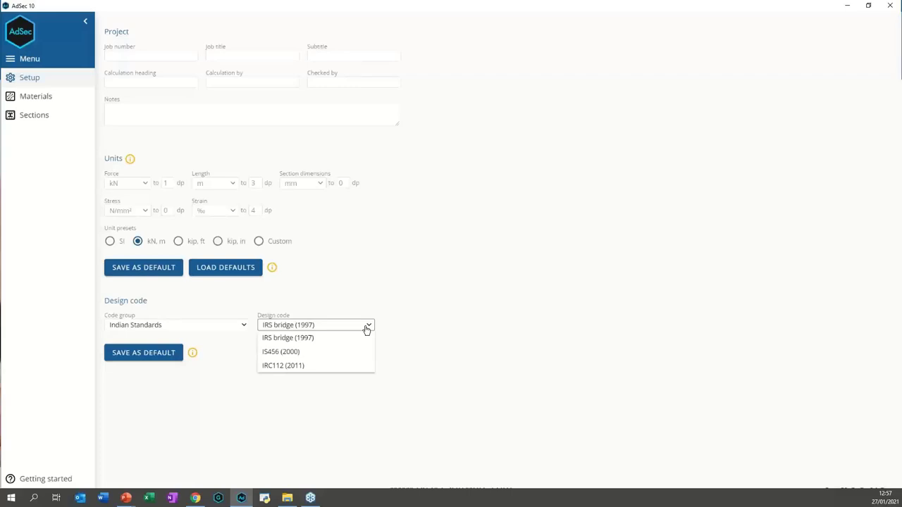
pyautogui.click(307, 354)
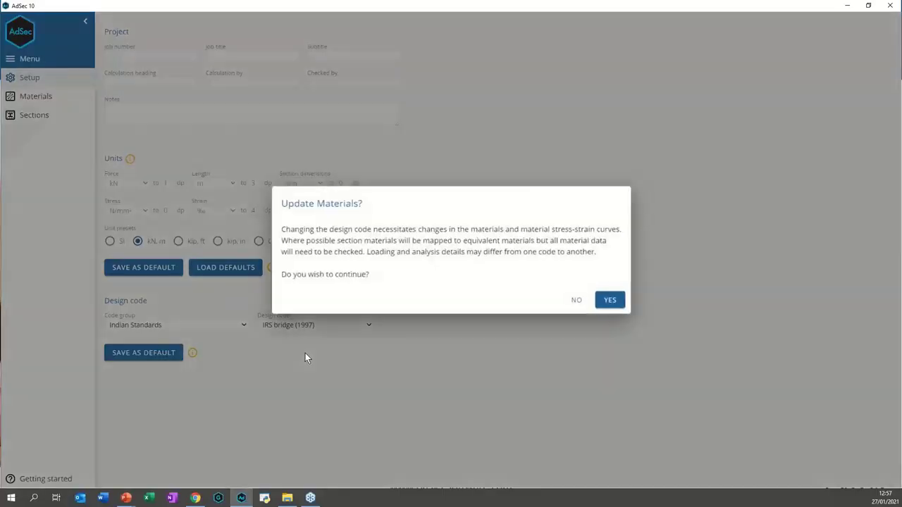
pyautogui.click(610, 301)
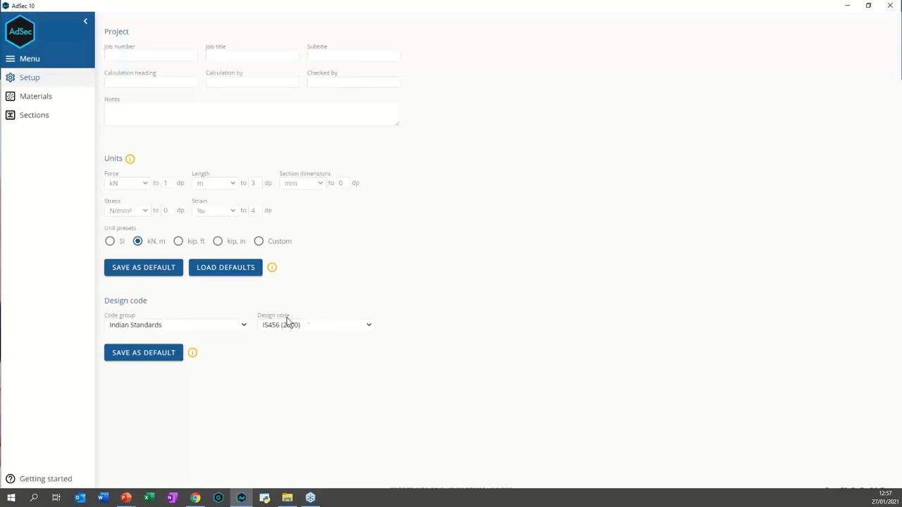
# Check the M45 concrete's stress-strain curve and set the rectangular RC beam's concrete grade to M35.
pyautogui.click(39, 102)
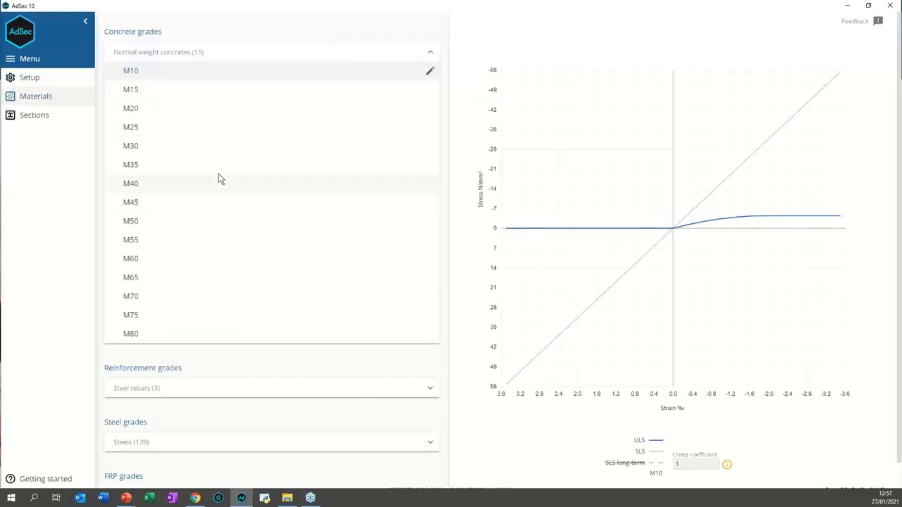
pyautogui.click(172, 208)
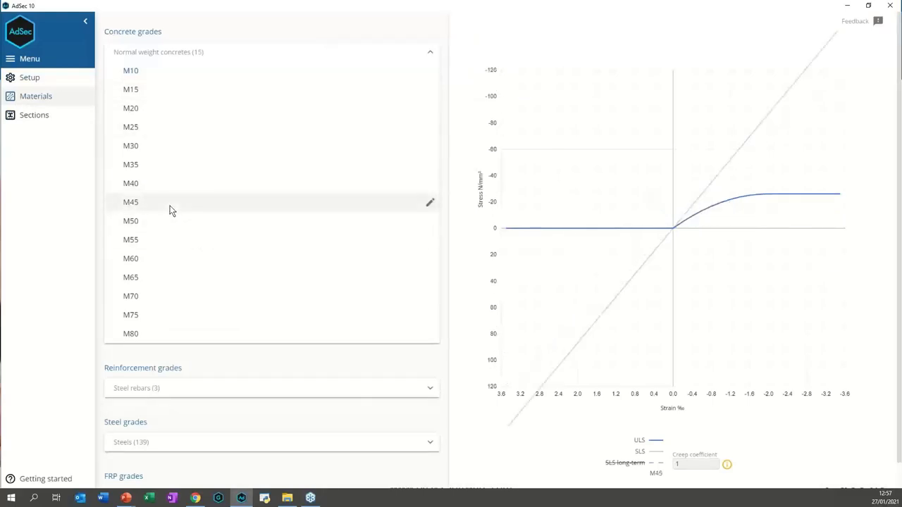
pyautogui.click(42, 117)
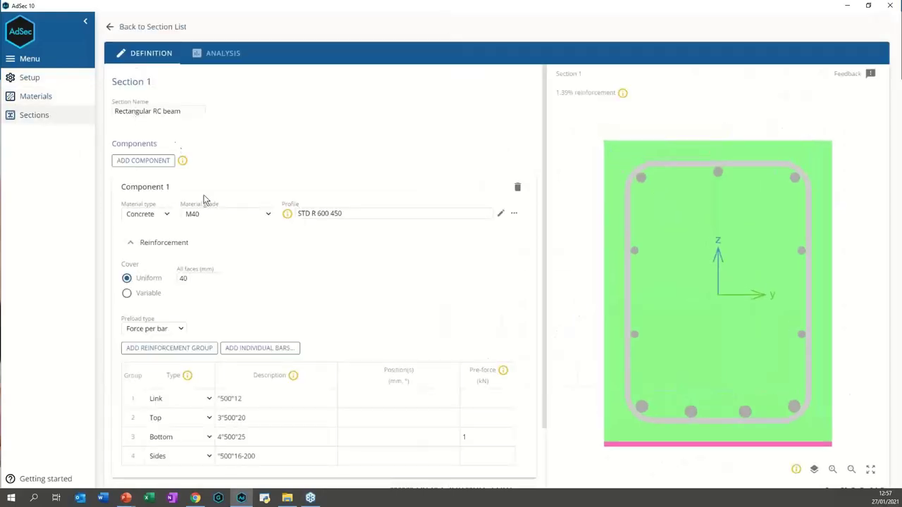
pyautogui.click(264, 215)
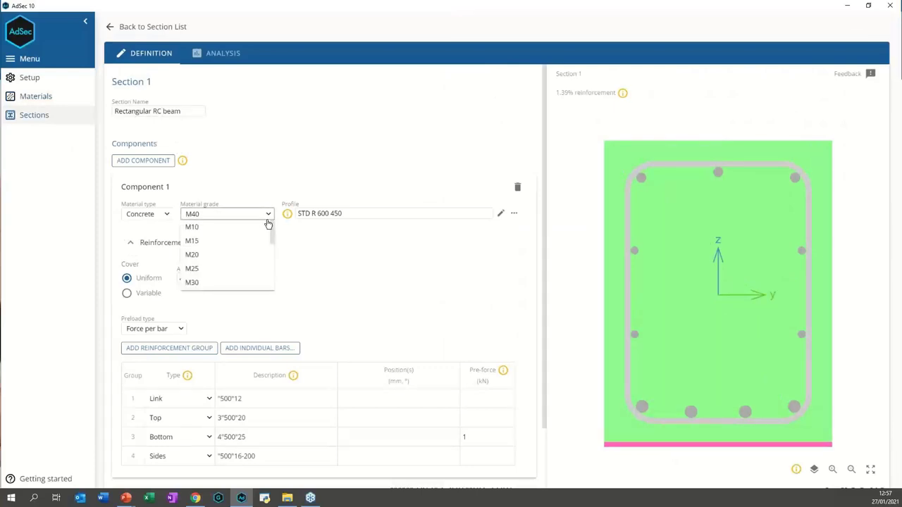
pyautogui.moveTo(275, 233); pyautogui.dragTo(218, 254)
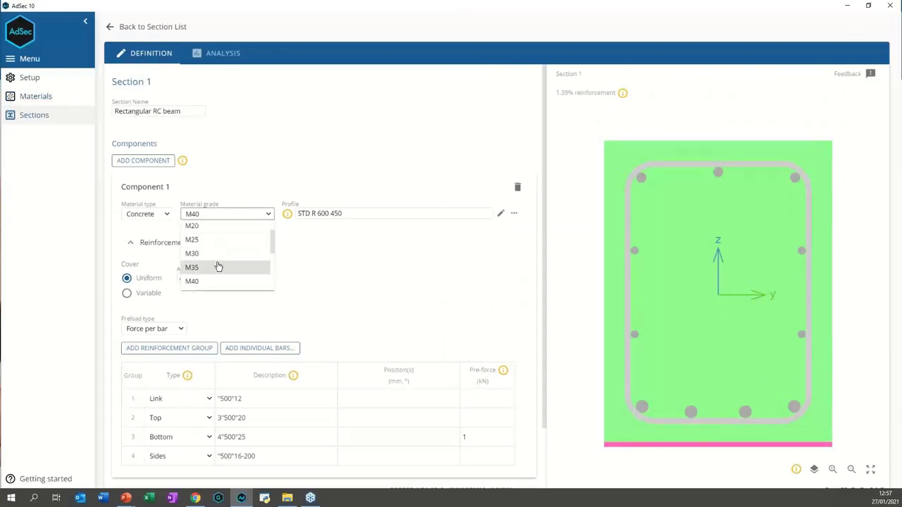
pyautogui.click(218, 267)
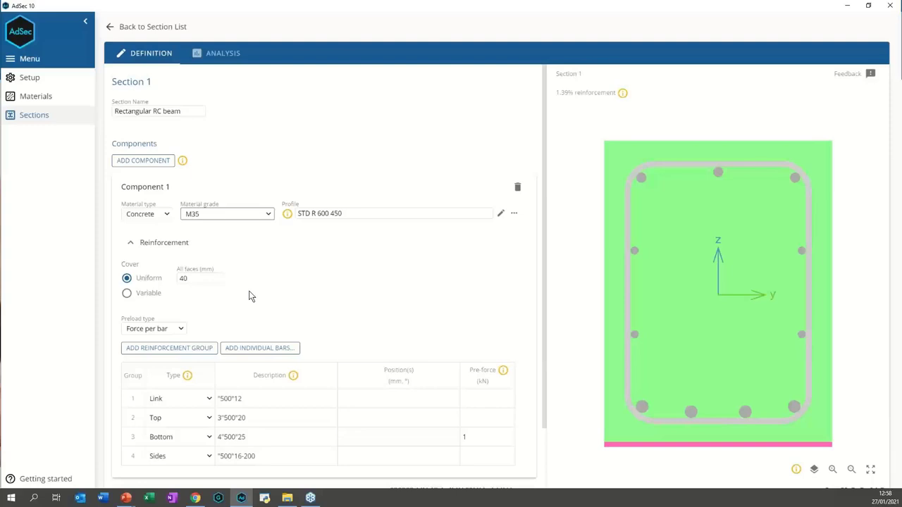
# Review the rectangular RC beam's Task 1 case 1 details, including the deformations and the stresses and strains at key points.
pyautogui.click(229, 56)
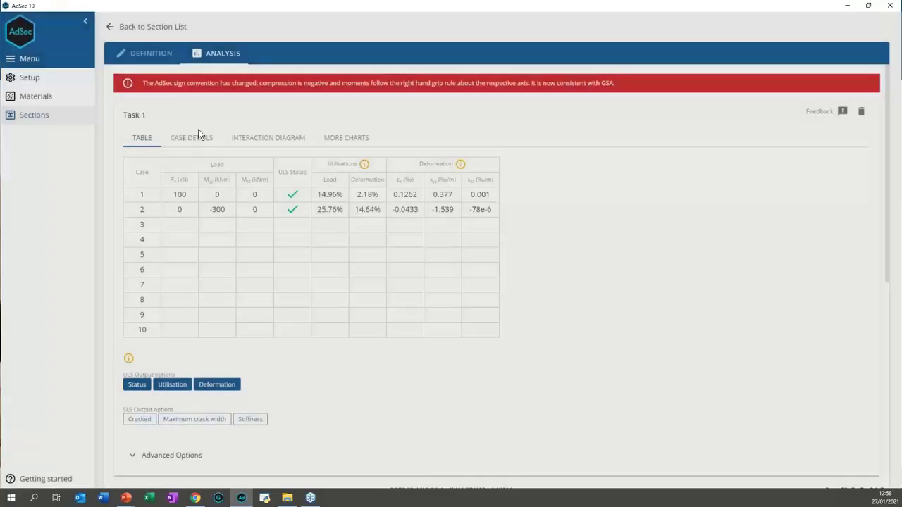
pyautogui.click(198, 133)
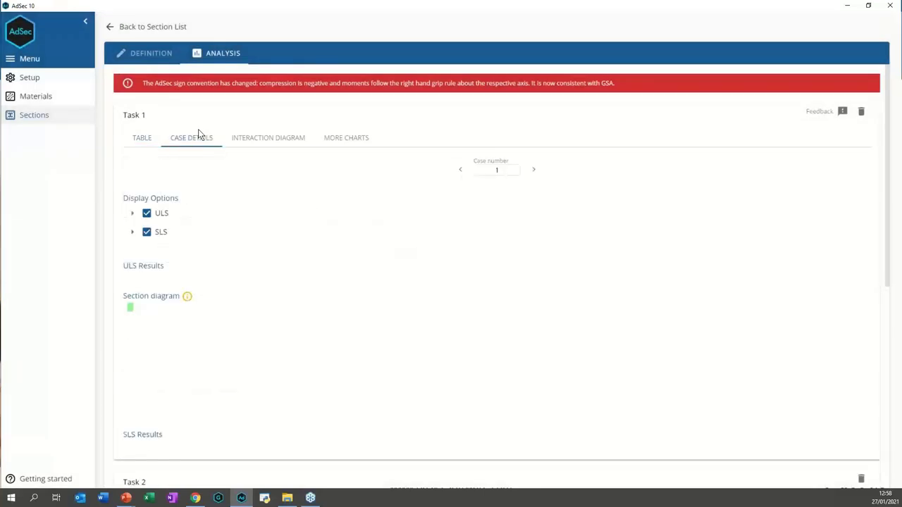
pyautogui.scroll(-6, 289, 254)
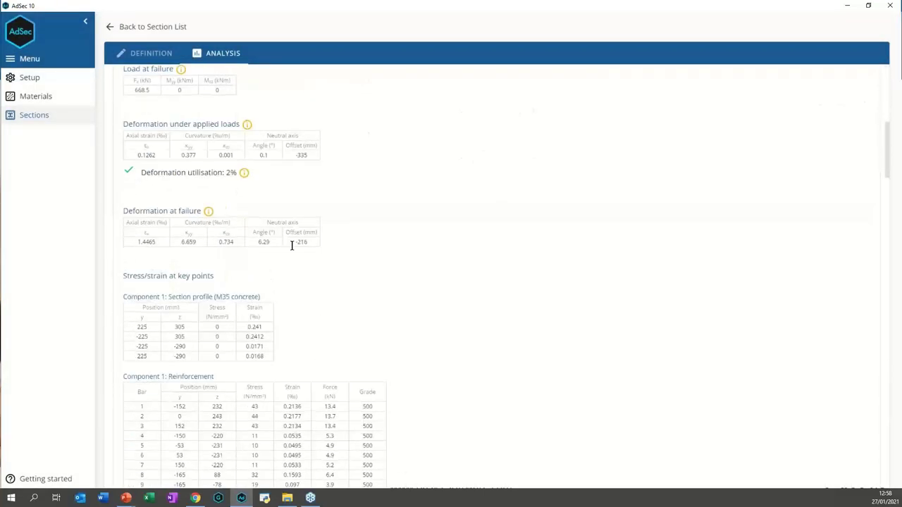
pyautogui.scroll(-5, 292, 244)
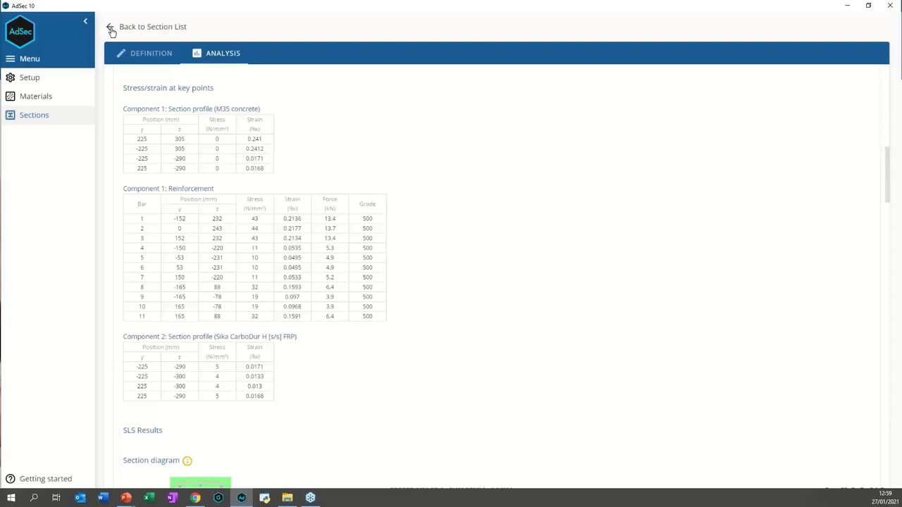
# Open the profile definition of the circular RC column in Section 3 and make the circle hollow.
pyautogui.click(111, 31)
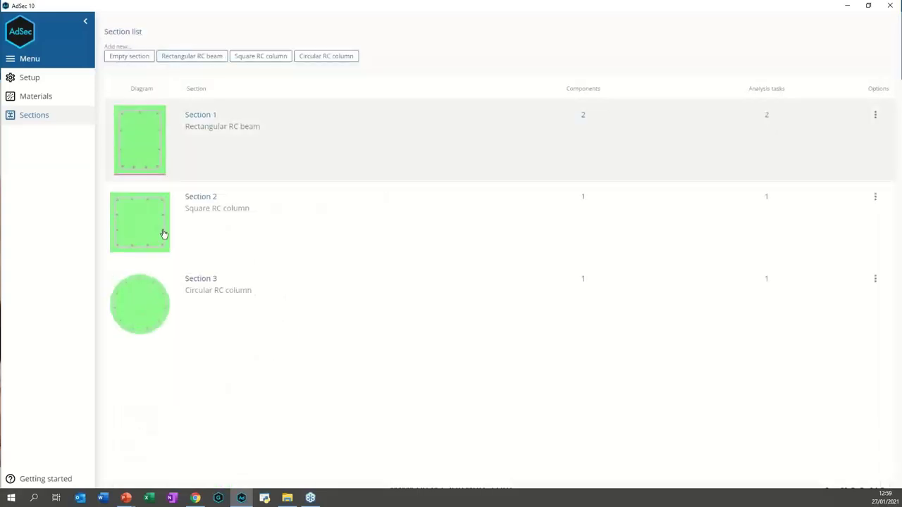
pyautogui.click(141, 304)
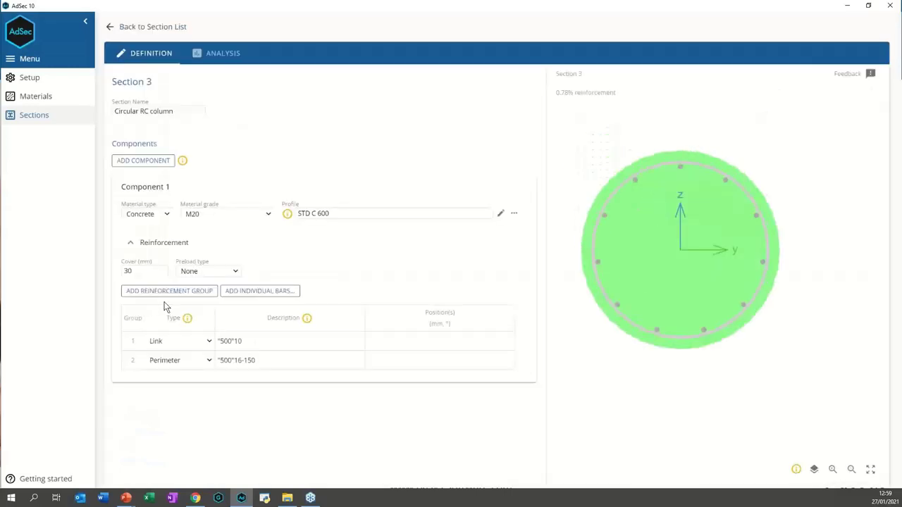
pyautogui.click(500, 214)
pyautogui.scroll(-1, 412, 251)
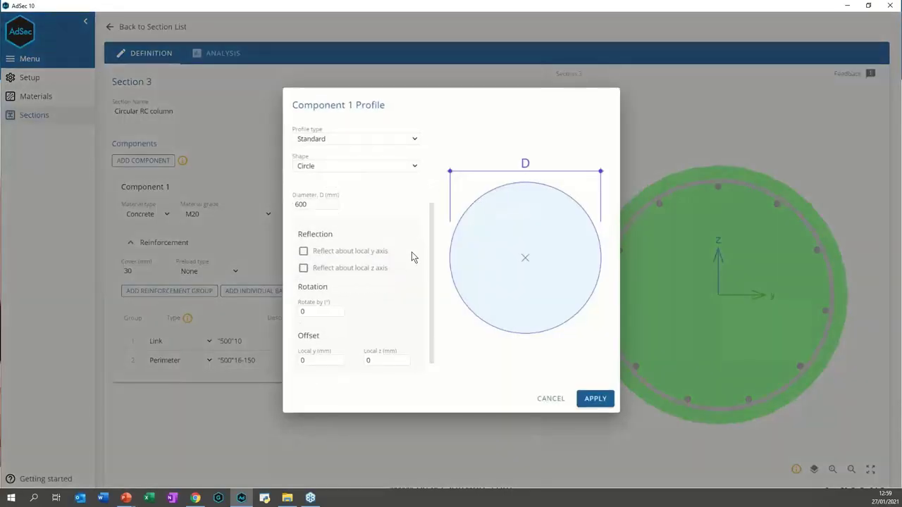
pyautogui.scroll(1, 414, 260)
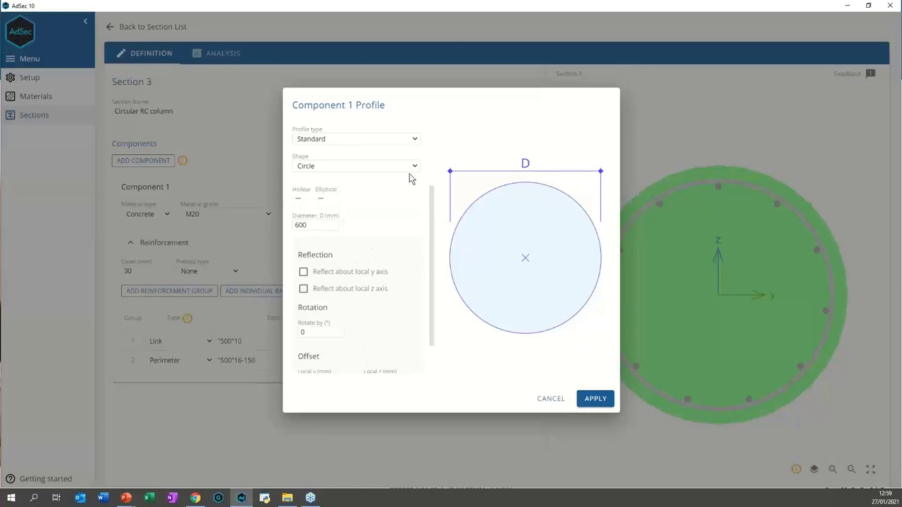
pyautogui.click(301, 198)
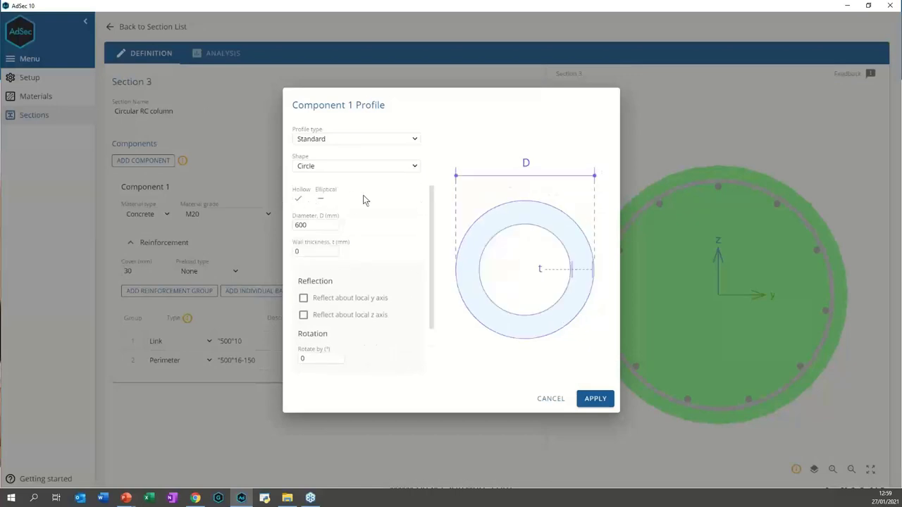
# Check the available standard shapes, keep the circle, set its wall thickness to 100 mm and apply the profile.
pyautogui.click(416, 167)
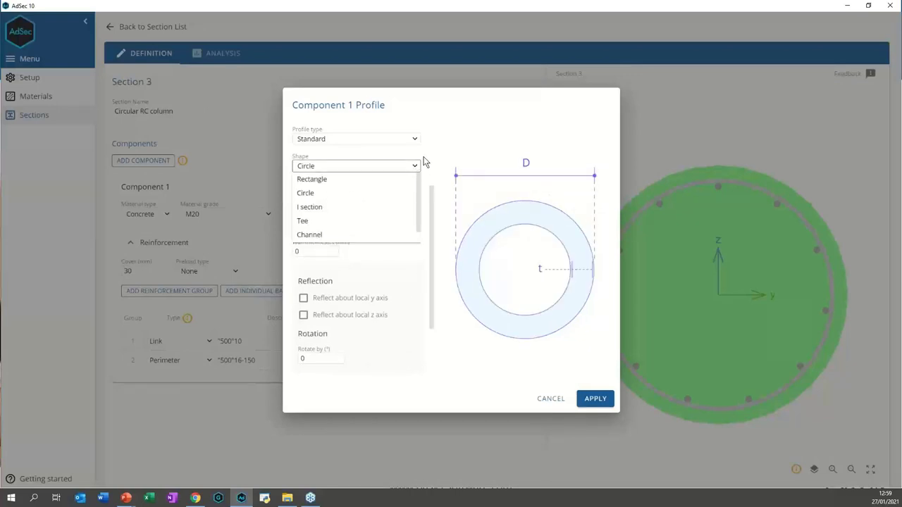
pyautogui.click(476, 185)
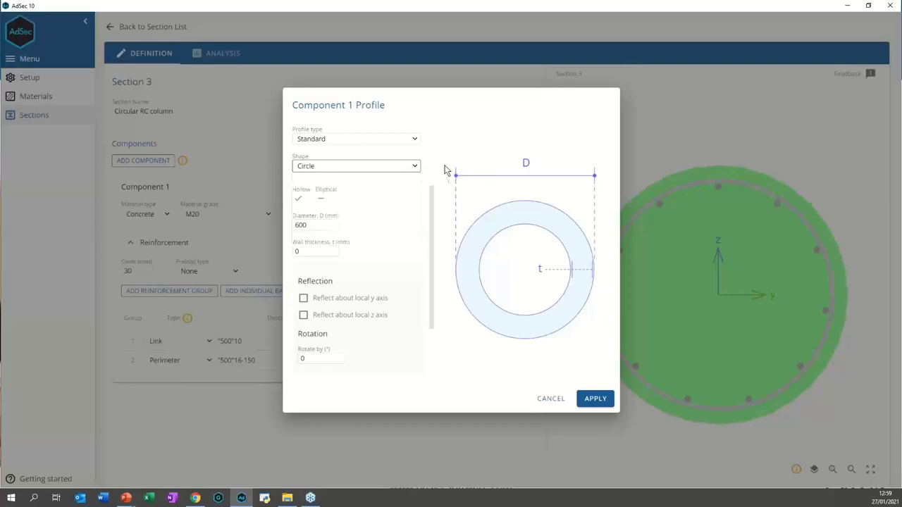
pyautogui.click(314, 252)
pyautogui.write('100')
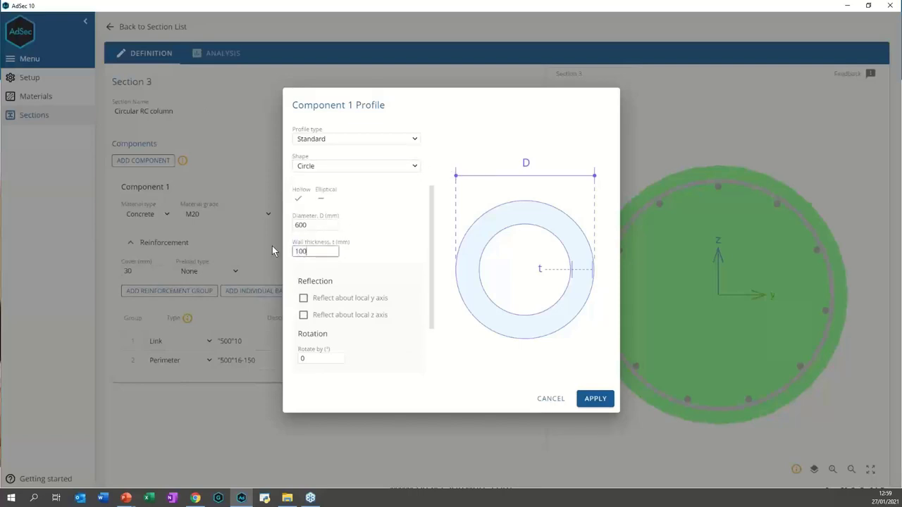
pyautogui.click(594, 398)
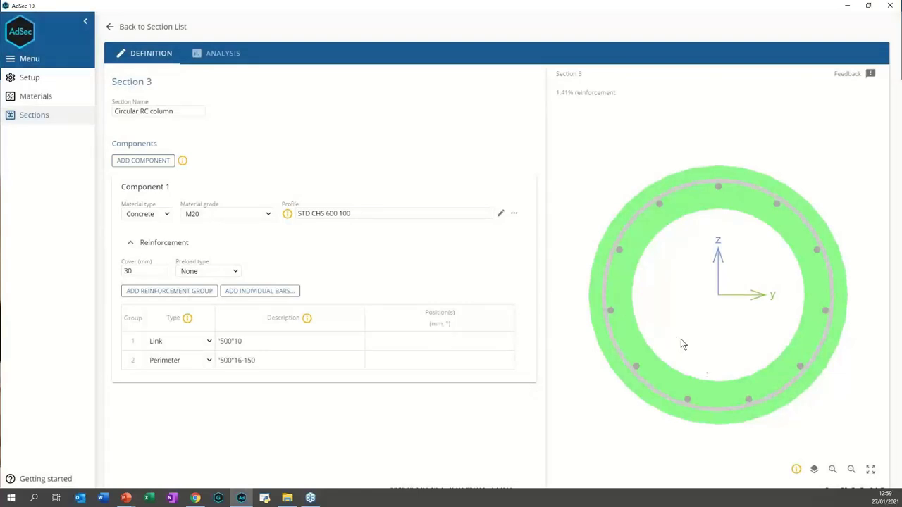
# Check the Geometric profile type for the hollow circular column's component, leaving its profile definition unchanged.
pyautogui.click(502, 215)
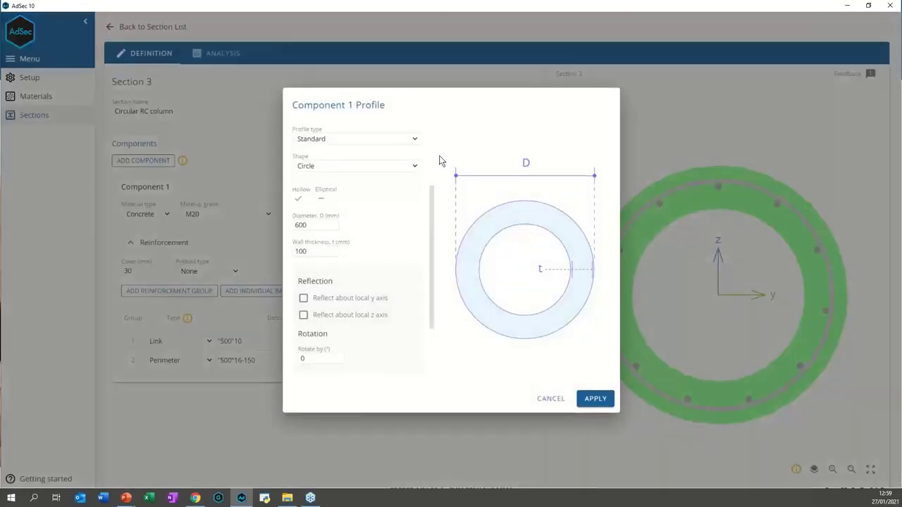
pyautogui.click(417, 140)
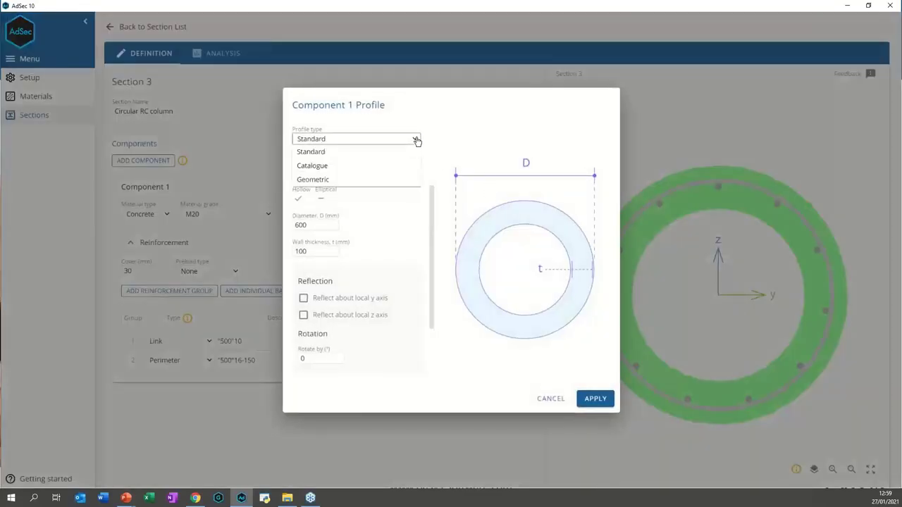
pyautogui.click(343, 179)
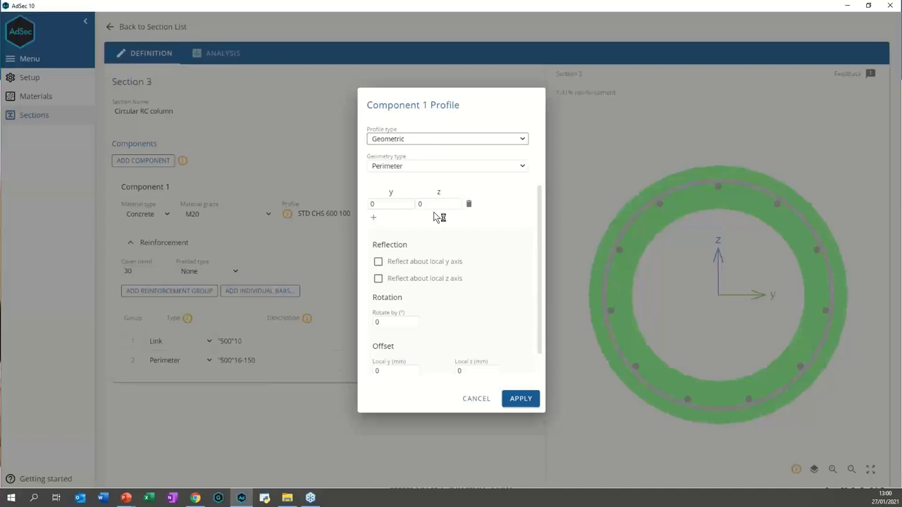
pyautogui.click(476, 398)
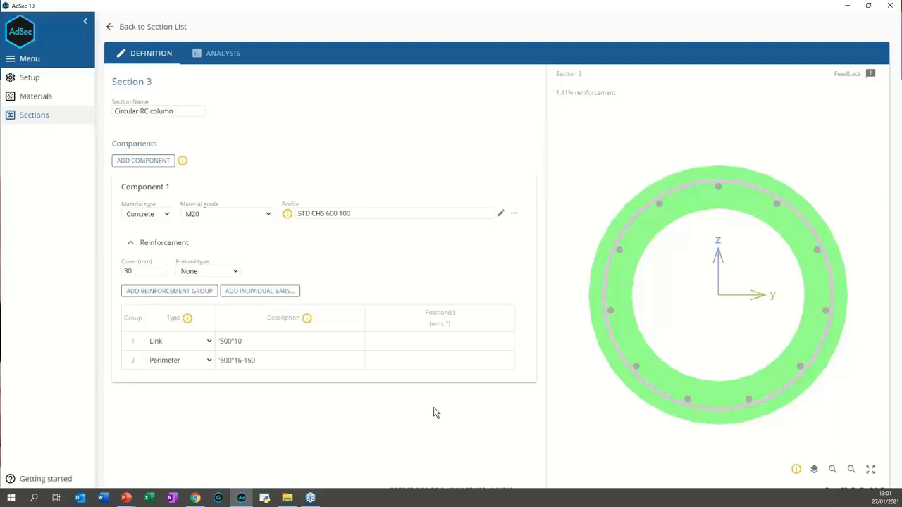
pyautogui.click(10, 498)
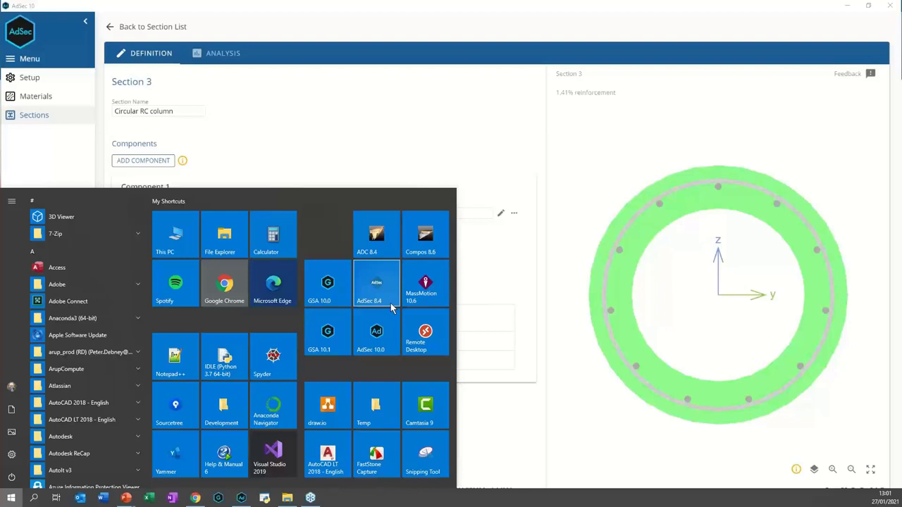
pyautogui.click(543, 401)
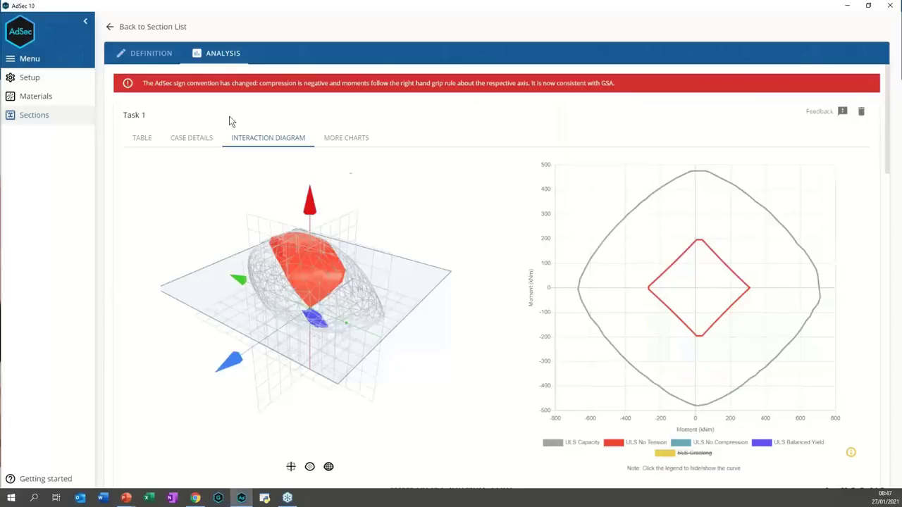
# Check Task 1's case details and its table of load cases and utilisations.
pyautogui.click(202, 141)
pyautogui.click(147, 139)
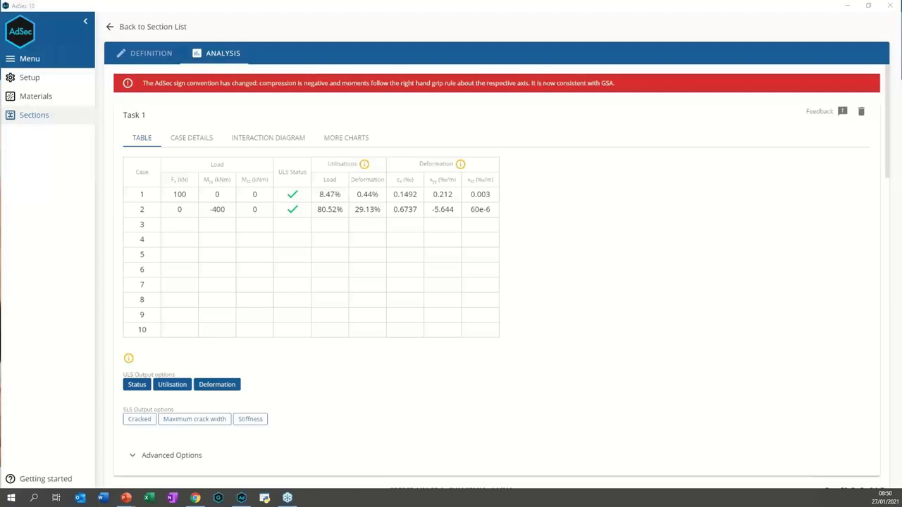
# Open the circular RC column in Section 3 and examine its Task 1 3D interaction diagram.
pyautogui.click(111, 27)
pyautogui.click(141, 306)
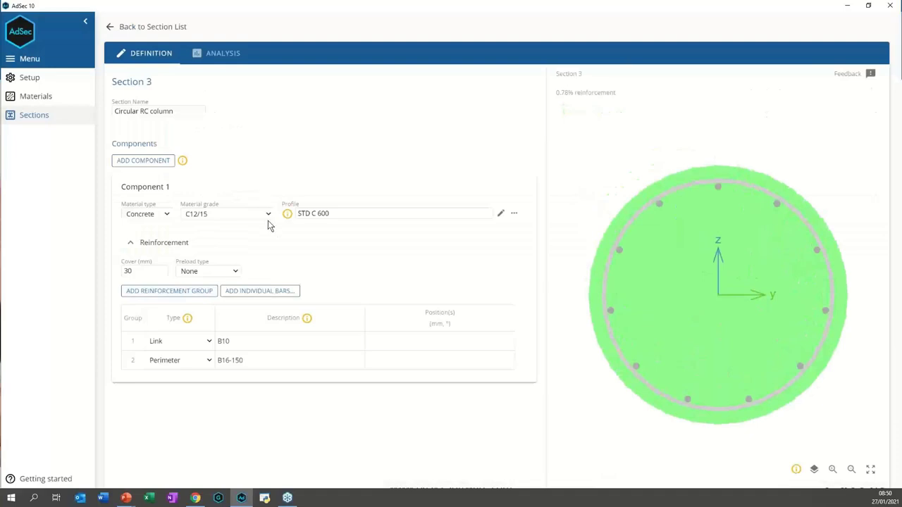
pyautogui.click(222, 59)
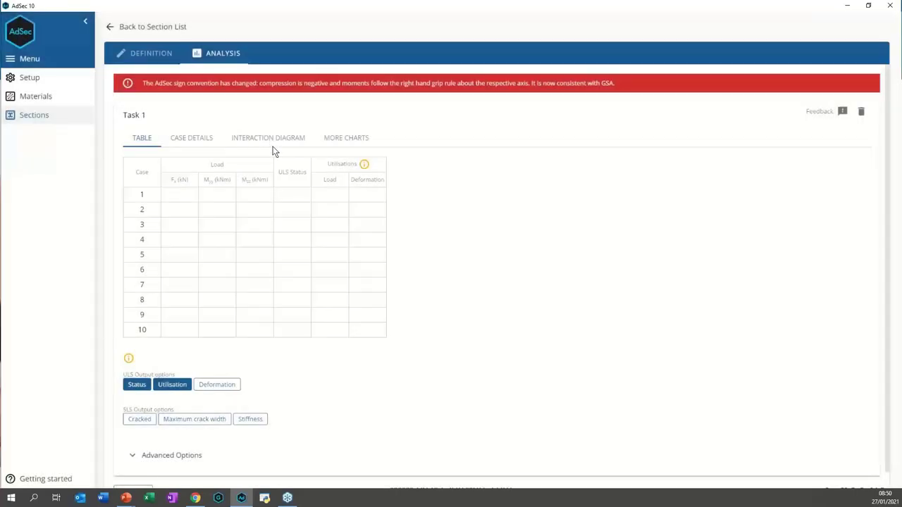
pyautogui.click(268, 140)
pyautogui.moveTo(329, 252); pyautogui.dragTo(322, 231)
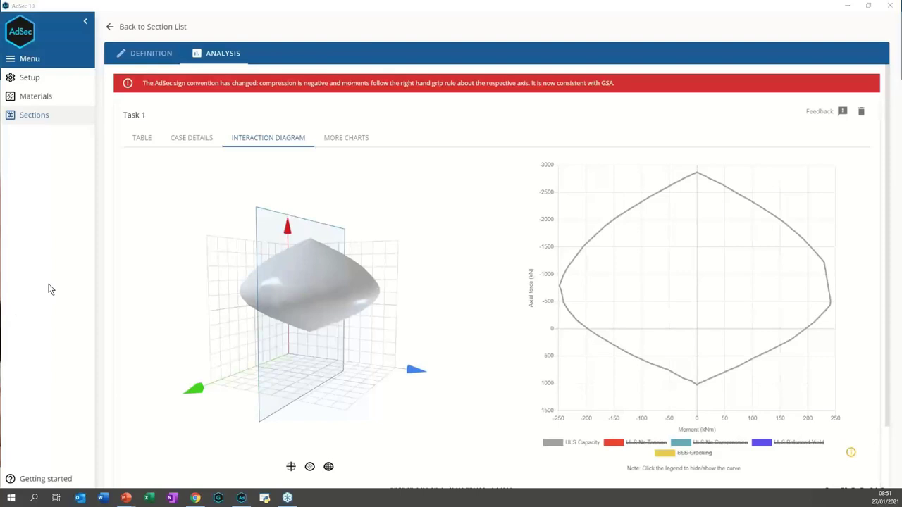
# Set the circular RC column's reinforcement cover to 76 mm and its perimeter bars to B32-150.
pyautogui.click(151, 54)
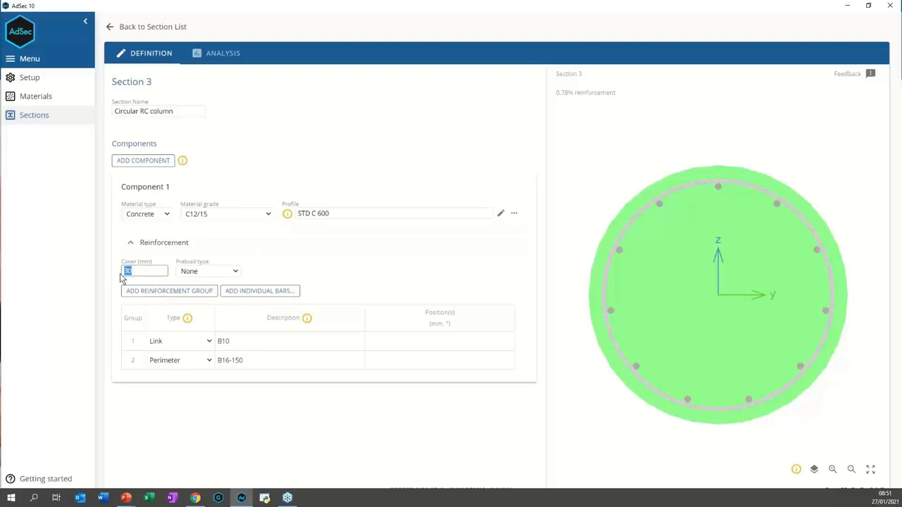
pyautogui.write('76')
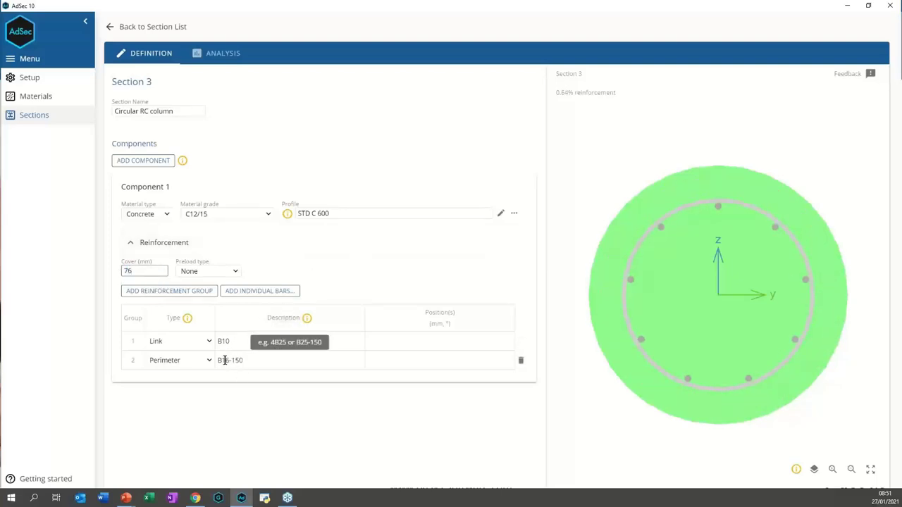
pyautogui.moveTo(223, 360); pyautogui.dragTo(231, 360)
pyautogui.write('32')
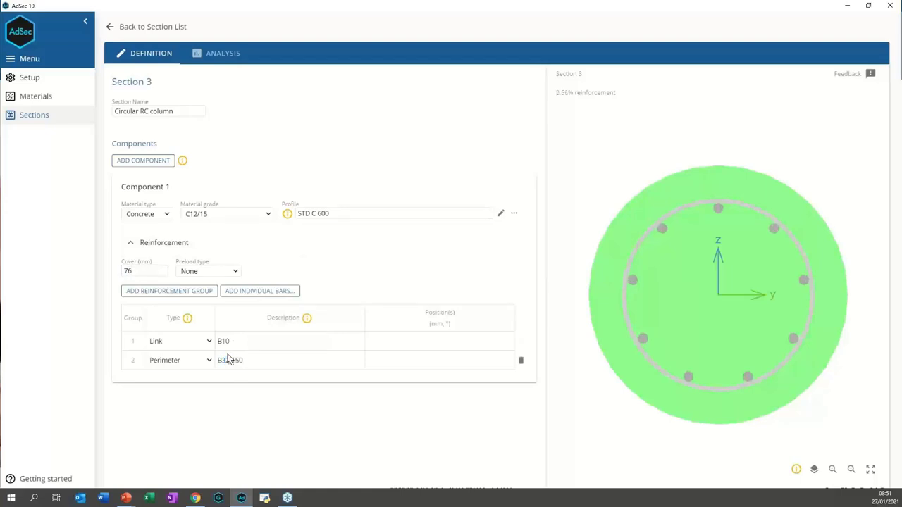
# Examine the circular RC column's updated Task 1 interaction diagram and return to the section list.
pyautogui.click(213, 56)
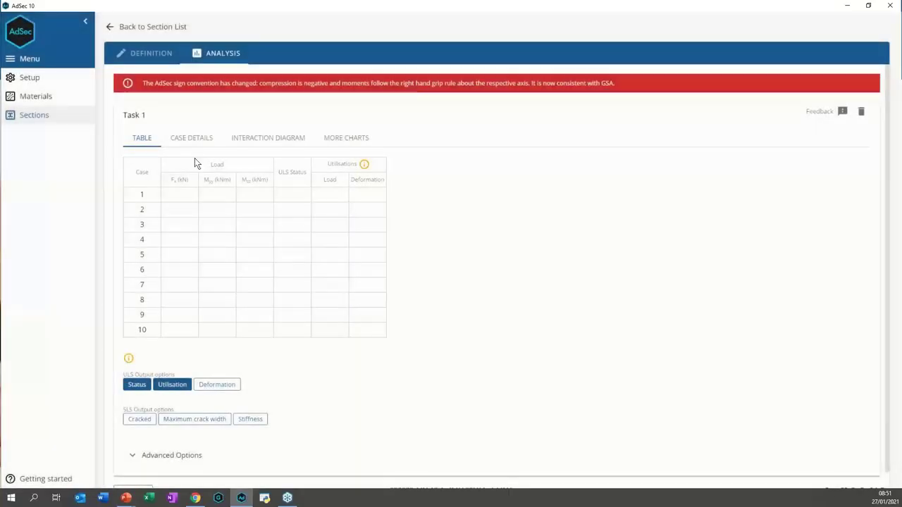
pyautogui.click(293, 139)
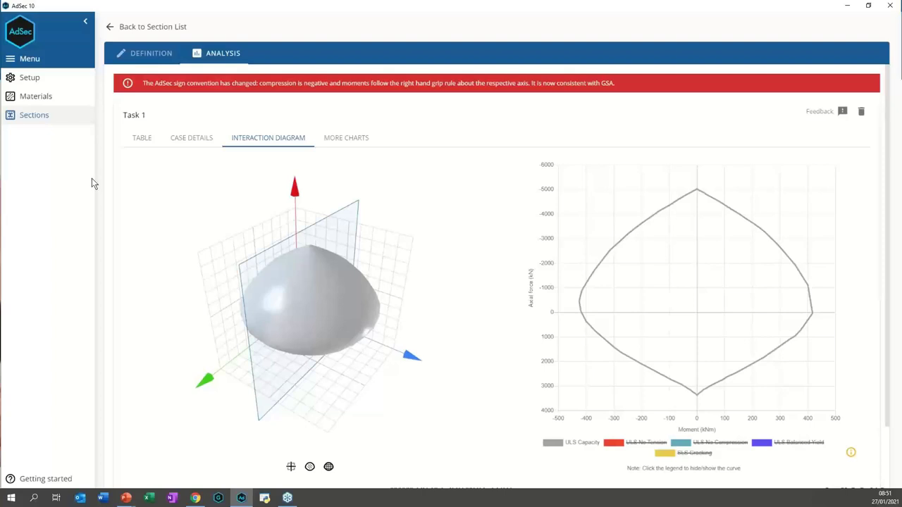
pyautogui.click(113, 30)
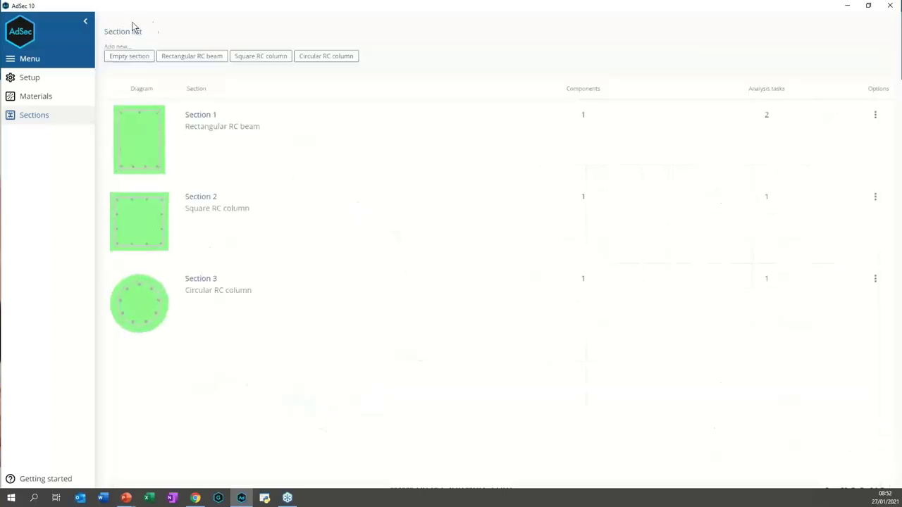
# Add an empty section and make its Component 1 concrete of grade C25/30.
pyautogui.click(141, 60)
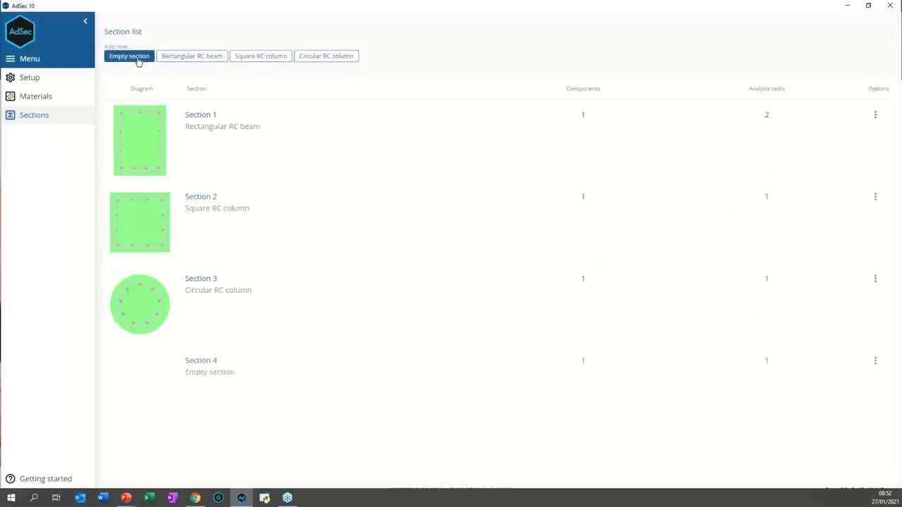
pyautogui.click(207, 378)
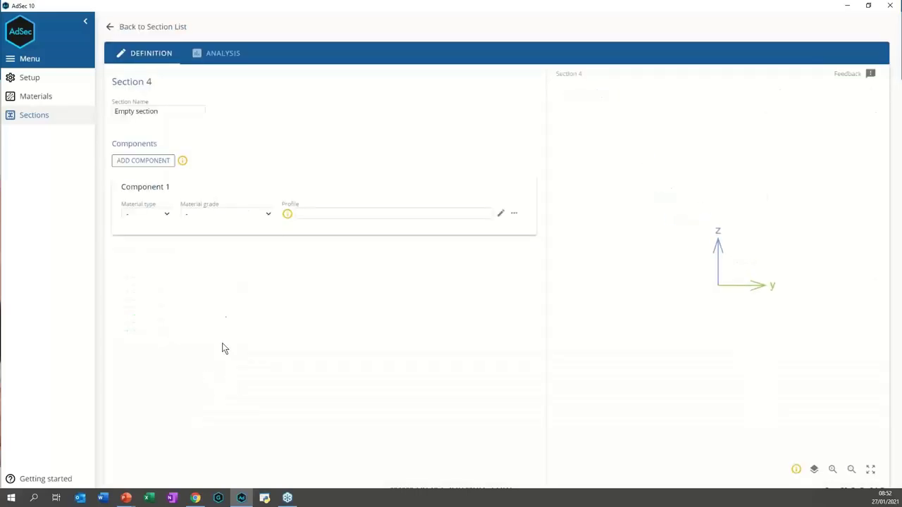
pyautogui.click(170, 220)
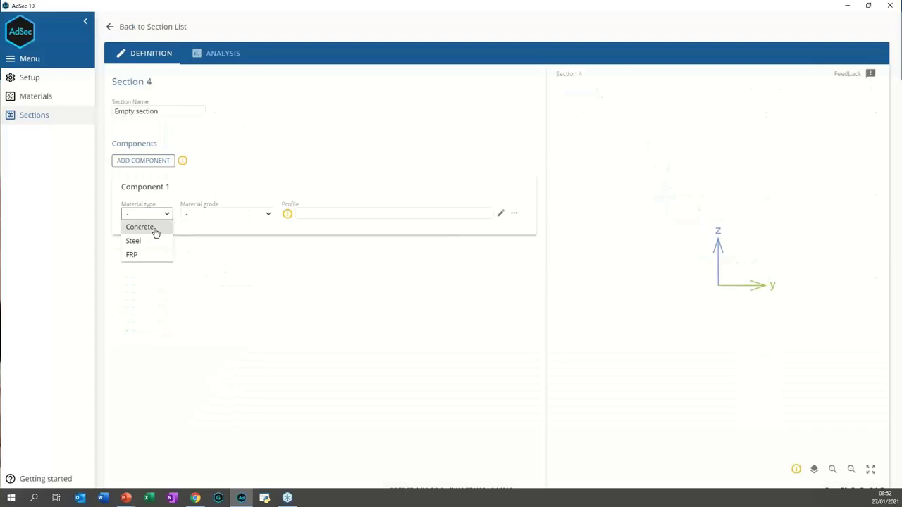
pyautogui.click(155, 230)
pyautogui.click(269, 214)
pyautogui.click(231, 270)
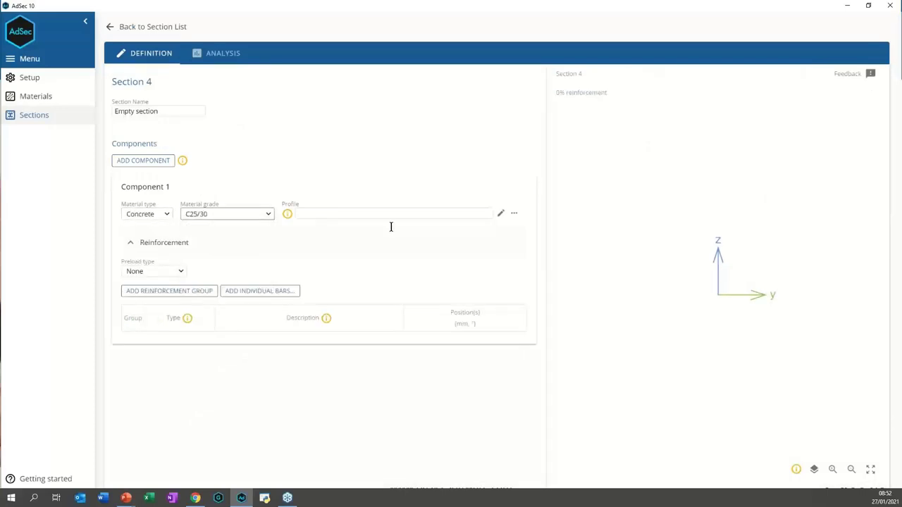
# Start a Geometric profile for Component 1 of Section 4, with Perimeter as the geometry type.
pyautogui.click(500, 215)
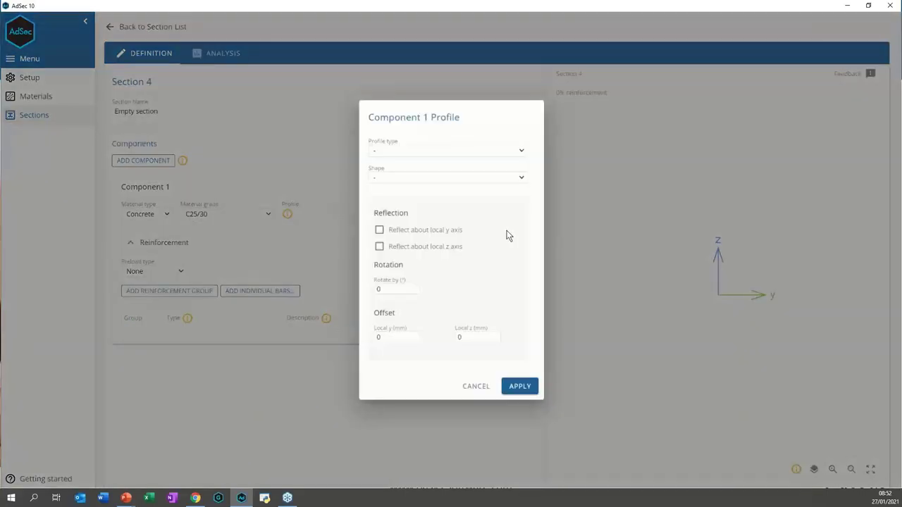
pyautogui.click(522, 149)
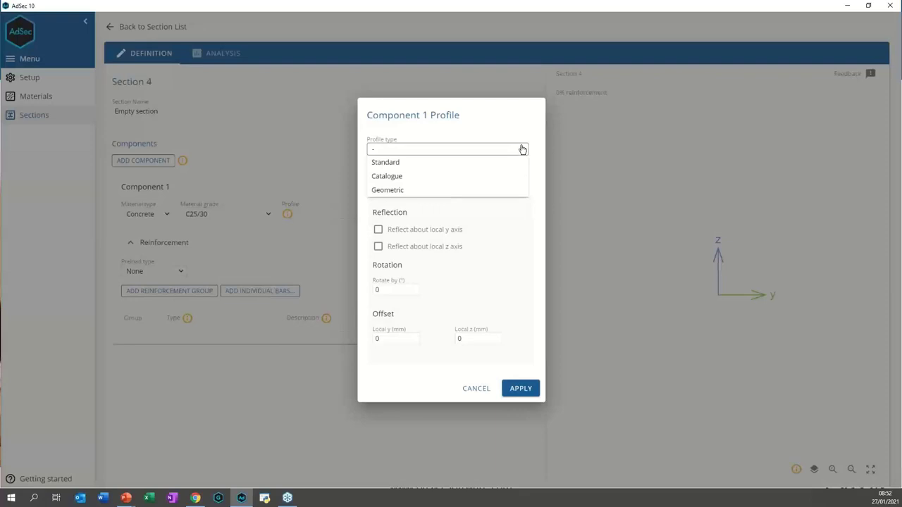
pyautogui.click(403, 190)
pyautogui.click(459, 167)
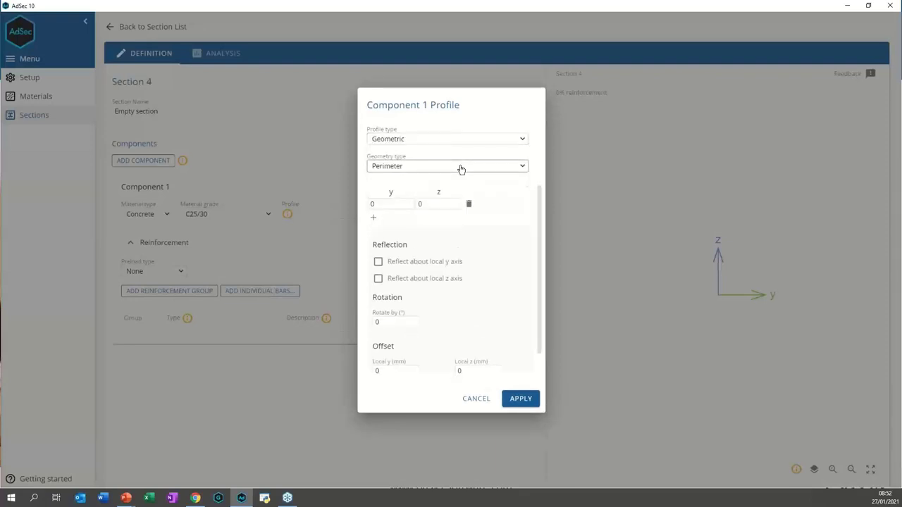
pyautogui.click(460, 167)
# Define the perimeter as a 100 mm square through (0,0), (100,0), (100,100) and (0,100), and apply the profile.
pyautogui.click(393, 204)
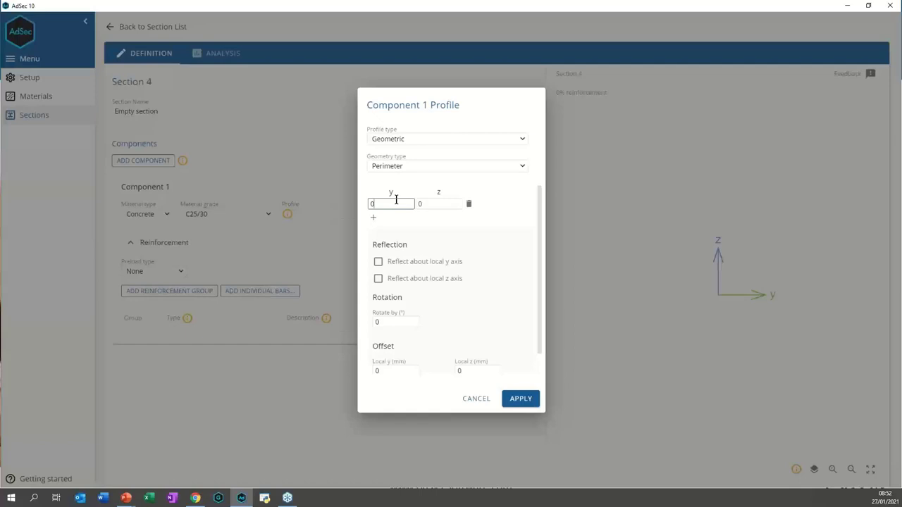
pyautogui.click(379, 221)
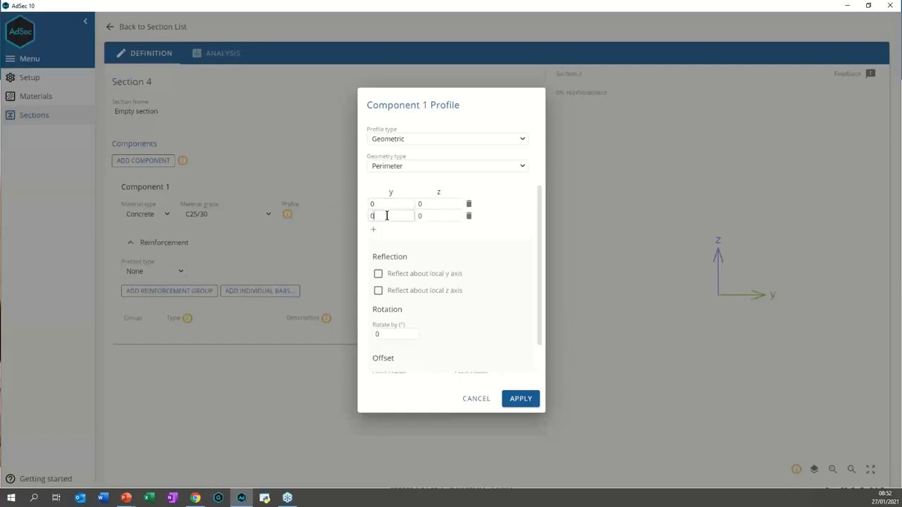
pyautogui.moveTo(384, 216); pyautogui.dragTo(359, 221)
pyautogui.write('100')
pyautogui.click(374, 229)
pyautogui.moveTo(387, 230); pyautogui.dragTo(363, 235)
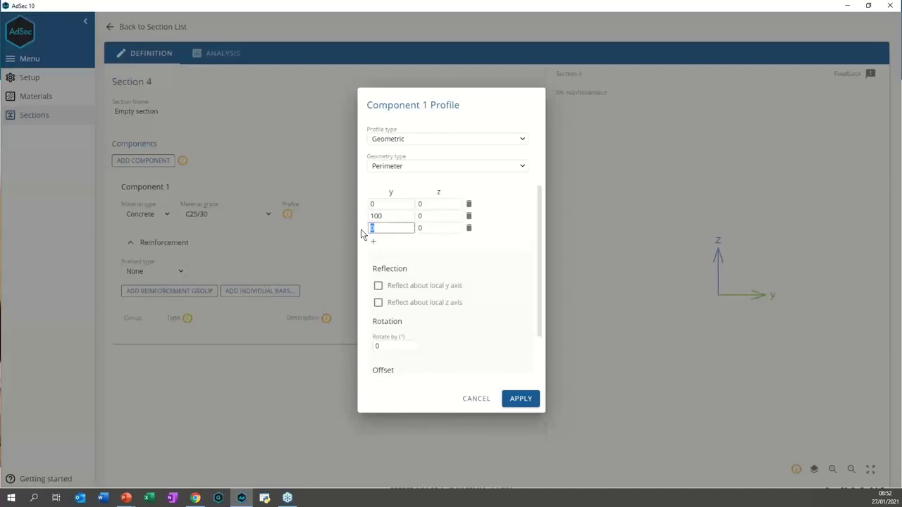
pyautogui.write('100')
pyautogui.press('Tab')
pyautogui.write('100')
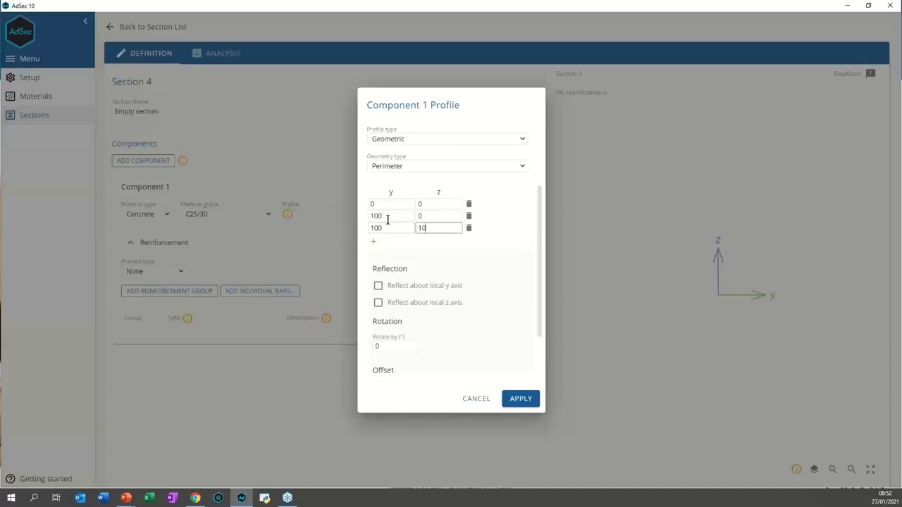
pyautogui.click(372, 245)
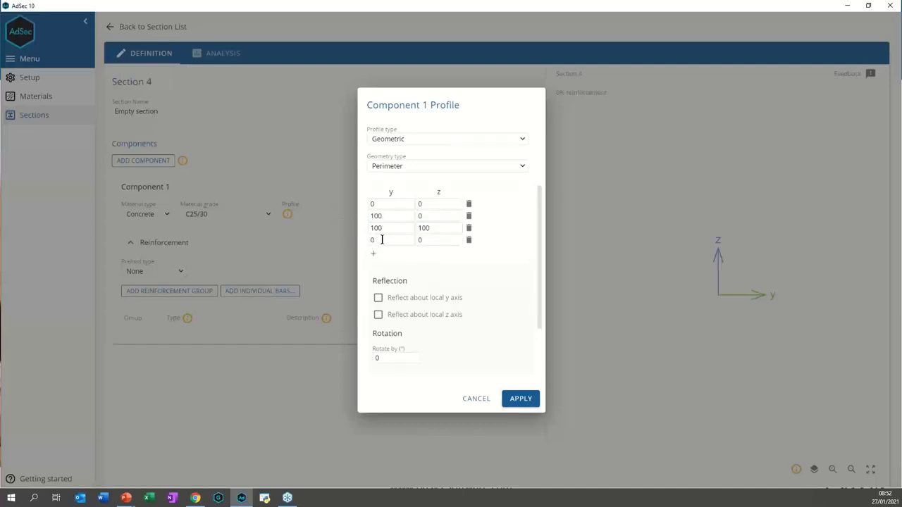
pyautogui.click(426, 240)
pyautogui.write('100')
pyautogui.click(528, 401)
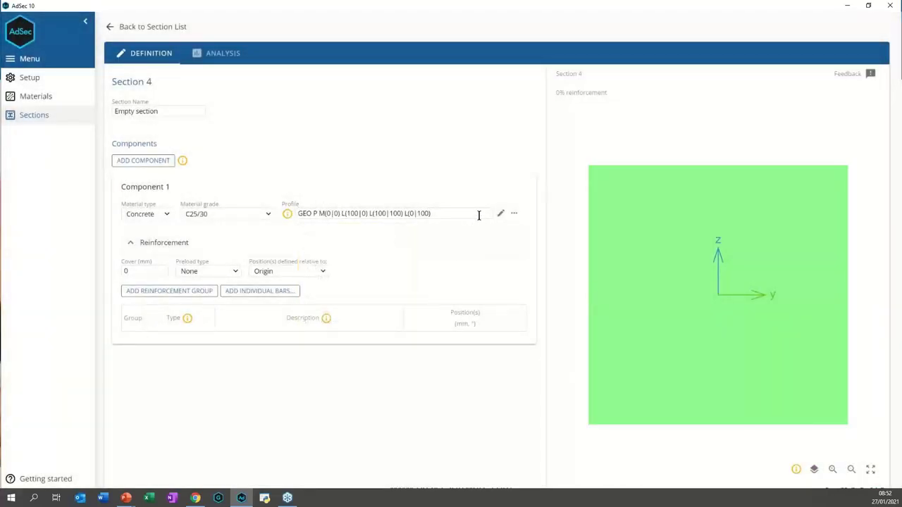
# Move the perimeter's fourth point to z = 200 mm and apply the profile.
pyautogui.click(501, 215)
pyautogui.click(420, 240)
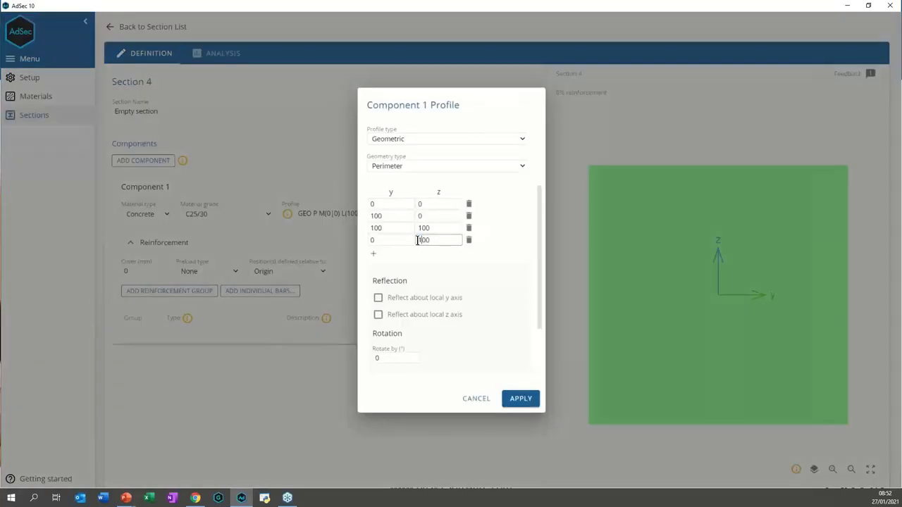
pyautogui.write('2')
pyautogui.click(511, 396)
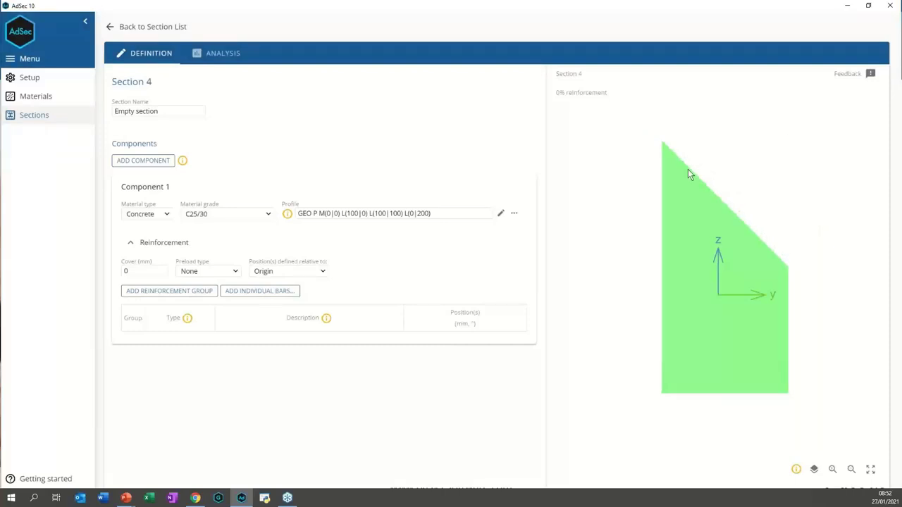
# Check the profile types available for Component 1 of Section 4, keeping the geometric perimeter profile.
pyautogui.click(500, 213)
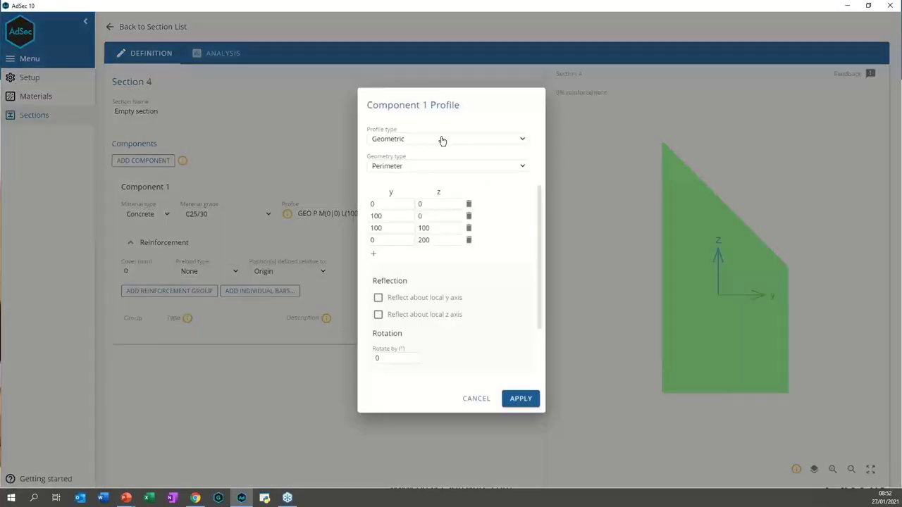
pyautogui.click(523, 139)
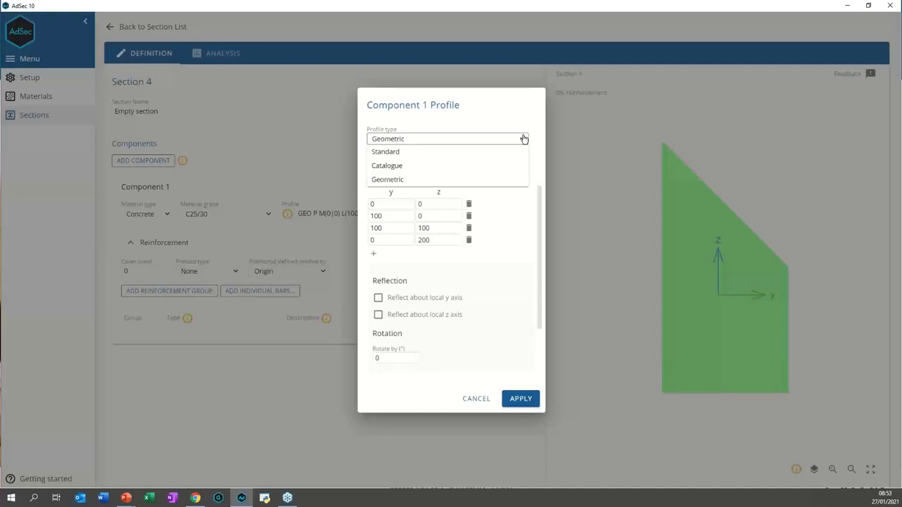
pyautogui.click(517, 398)
pyautogui.click(518, 398)
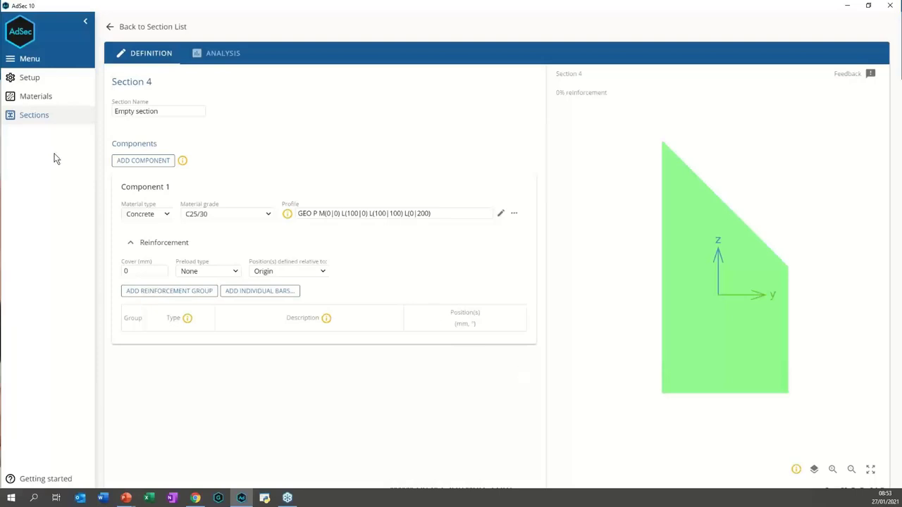
# Change the project's design code group to Indian Standards, accept the materials update, and check the available design codes.
pyautogui.click(33, 78)
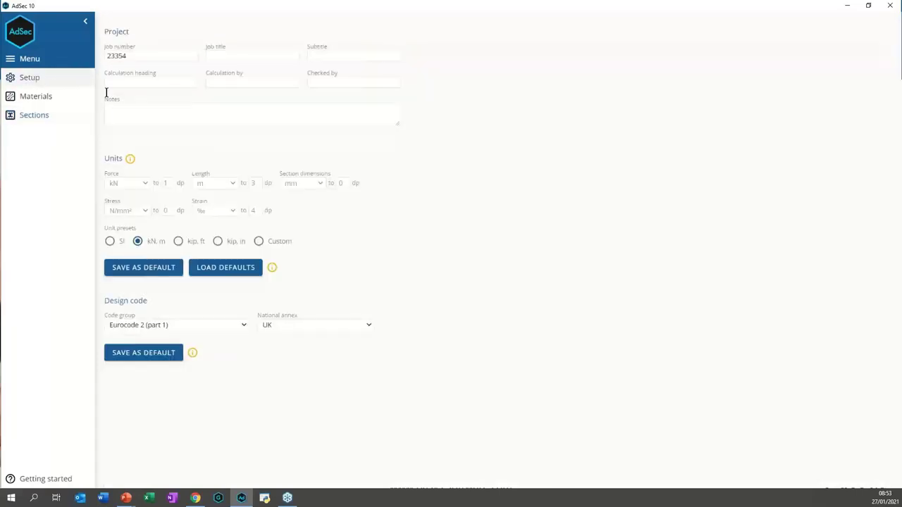
pyautogui.click(244, 326)
pyautogui.moveTo(249, 350); pyautogui.dragTo(248, 381)
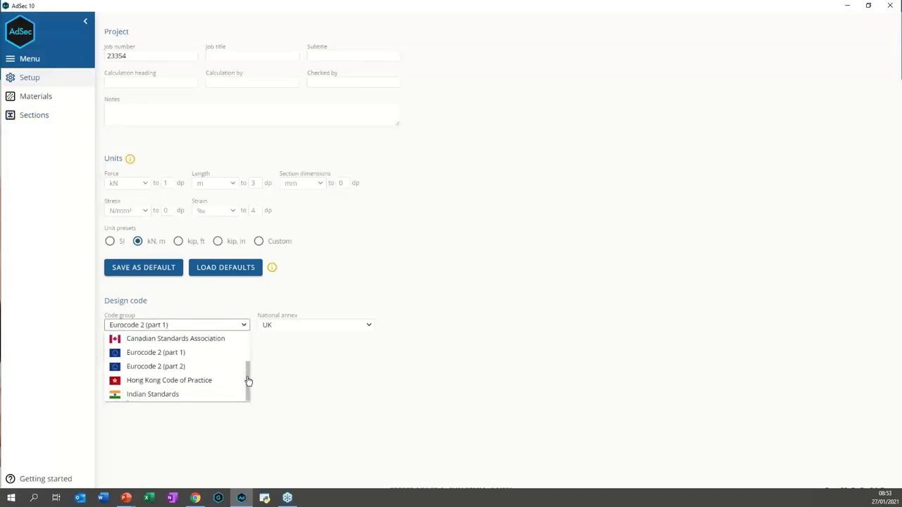
pyautogui.click(181, 396)
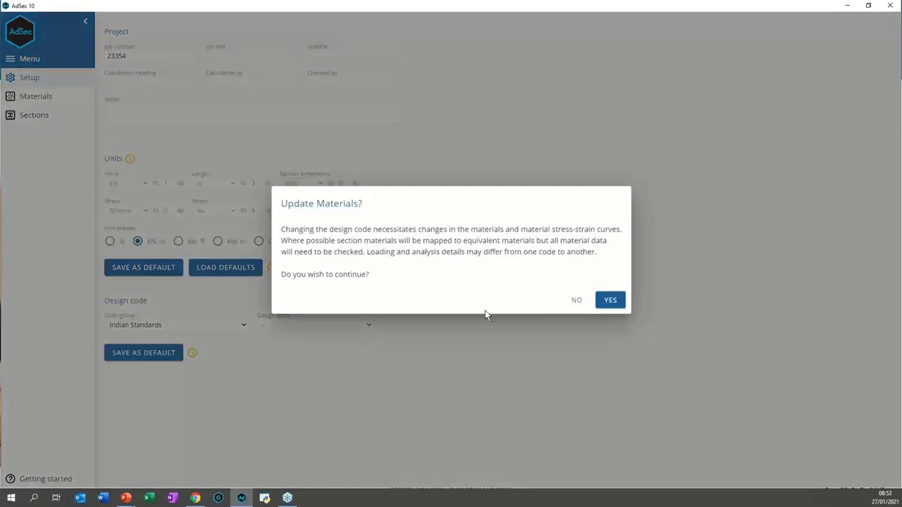
pyautogui.click(609, 299)
pyautogui.click(372, 325)
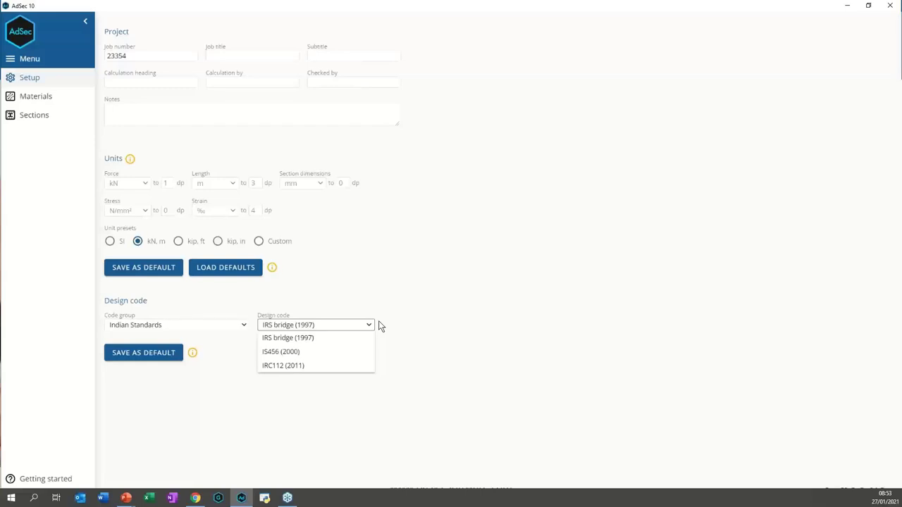
# Look at Section 4's definition and analysis under the changed code, and open the analysis of Section 1, the rectangular RC beam.
pyautogui.click(35, 116)
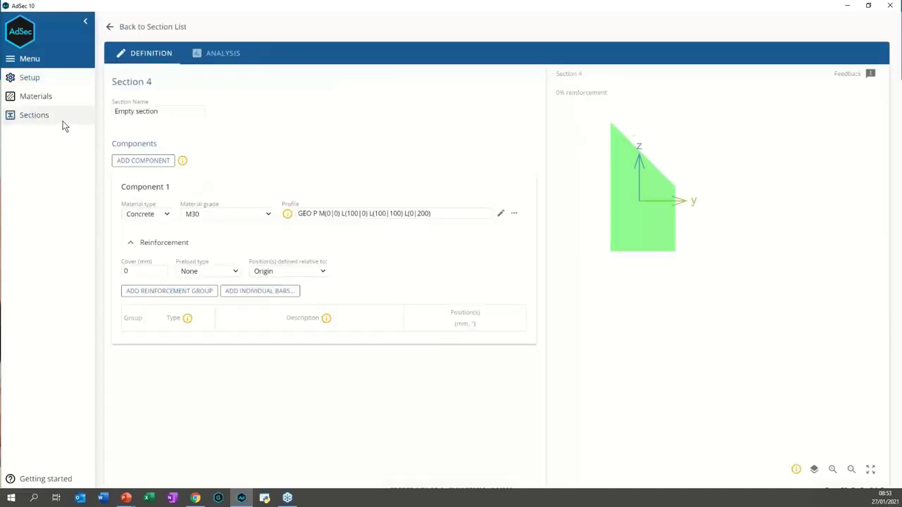
pyautogui.click(216, 57)
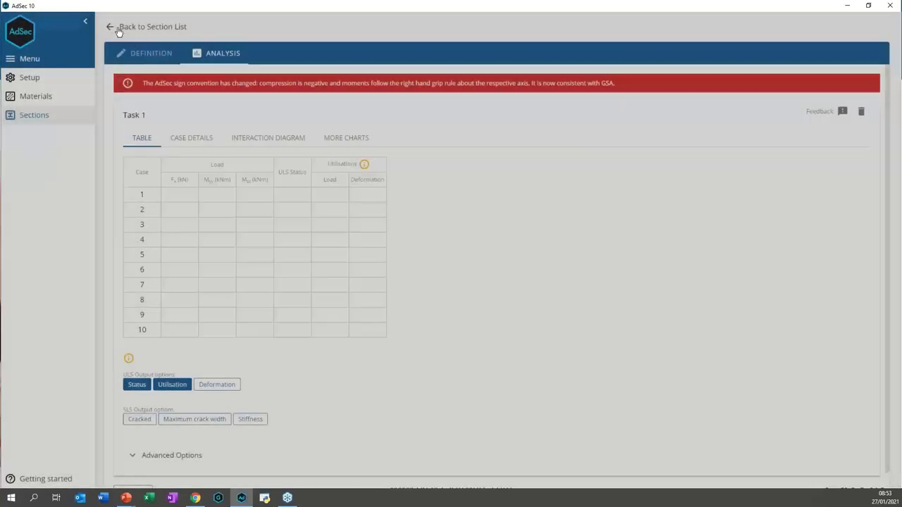
pyautogui.click(118, 29)
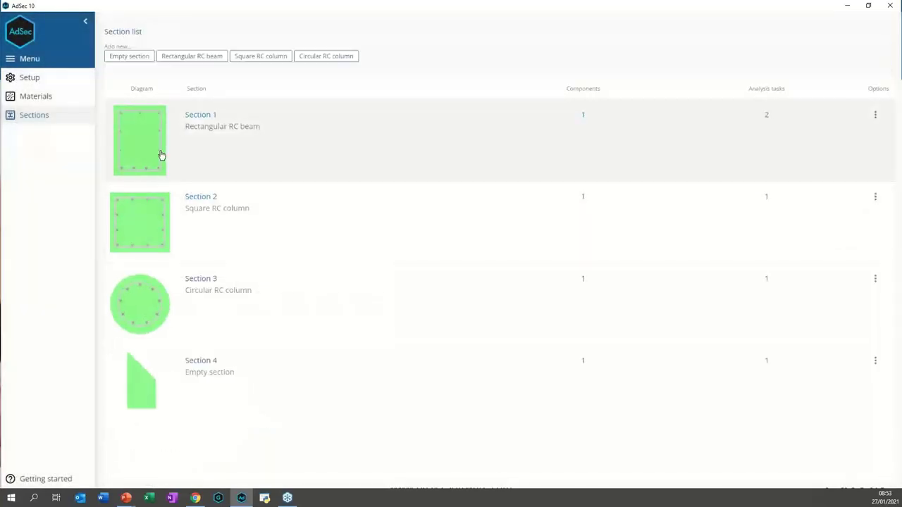
pyautogui.click(149, 130)
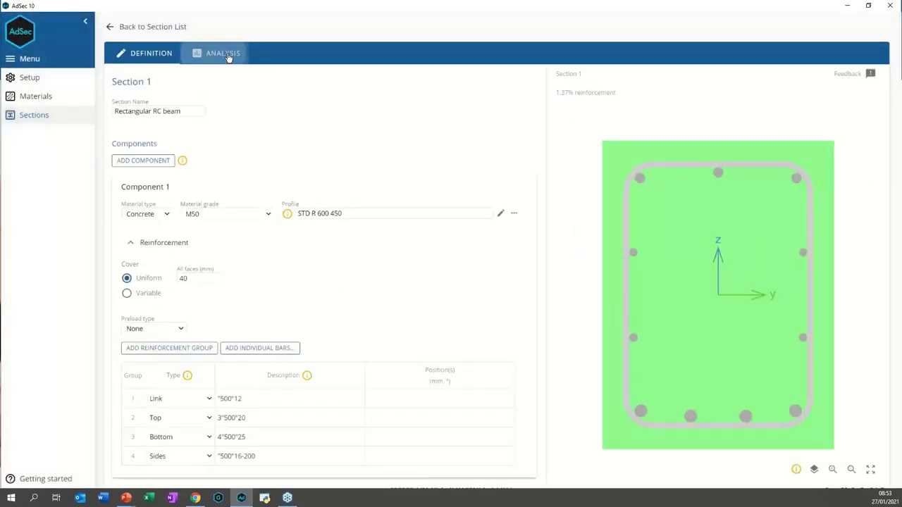
pyautogui.click(226, 55)
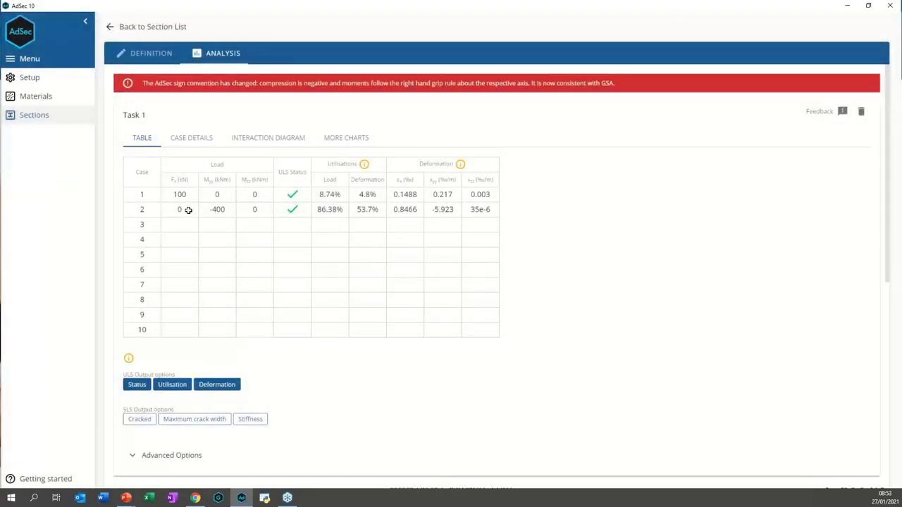
# Set load case 2 of Section 1's Task 1 to an axial force Fx of 100 kN and a moment Mzz of 50 kNm.
pyautogui.click(188, 210)
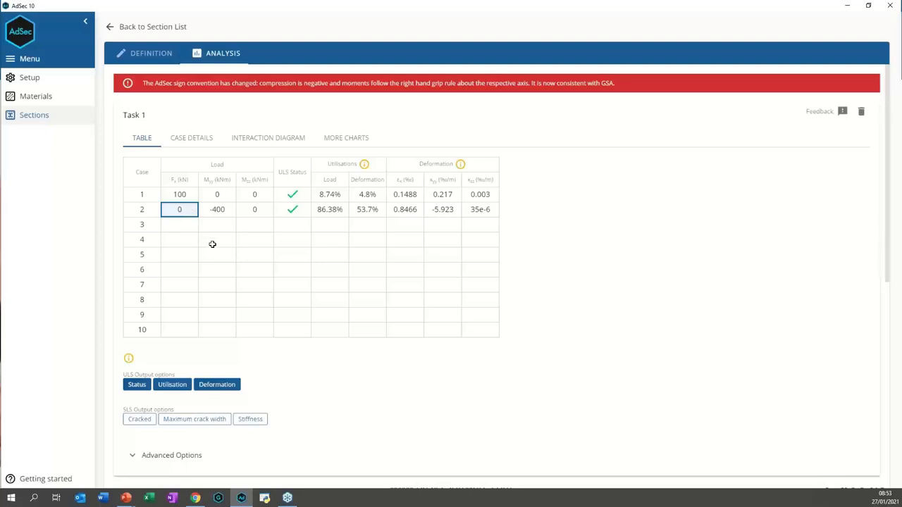
pyautogui.write('100')
pyautogui.press('Return')
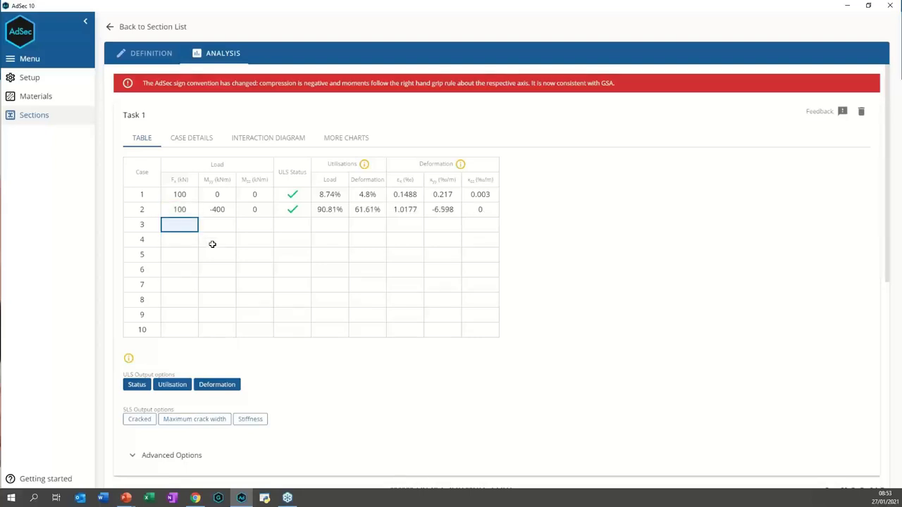
pyautogui.click(243, 208)
pyautogui.write('50')
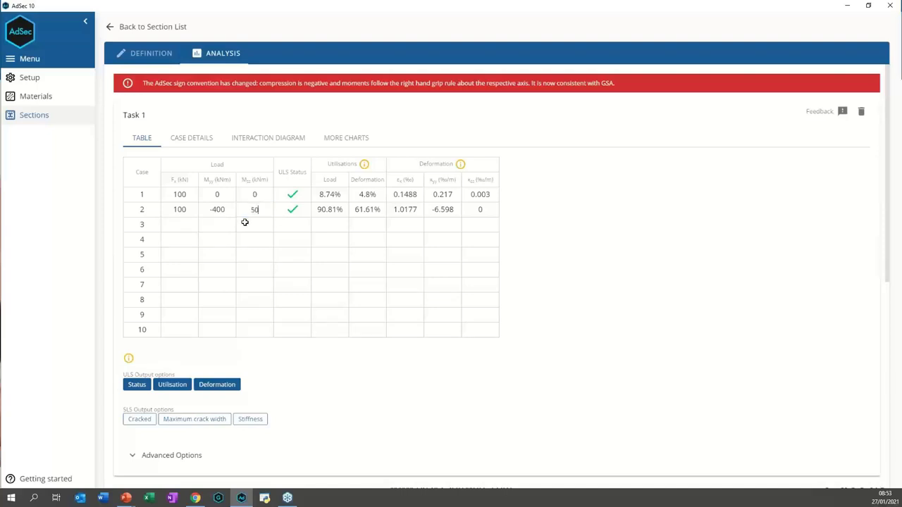
pyautogui.press('Return')
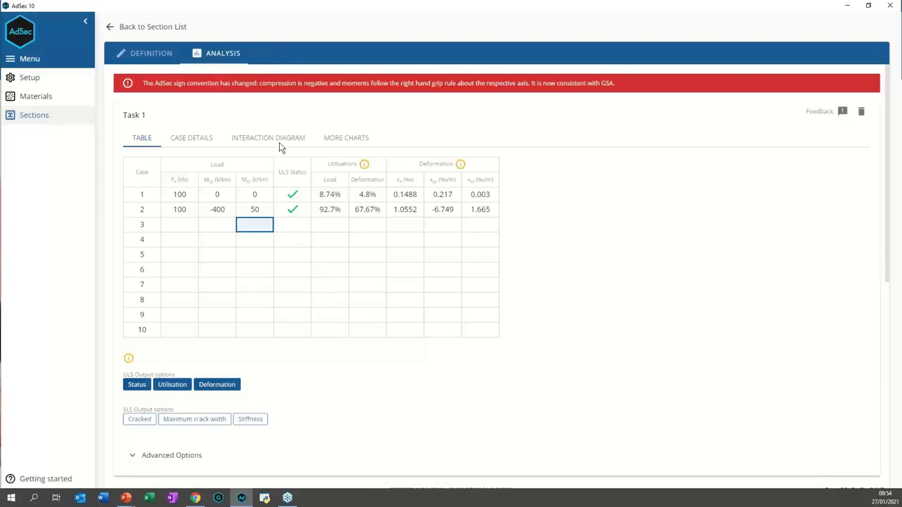
# Hide the ULS results in Task 1's case details and examine the SLS results for cases 1 and 2.
pyautogui.click(189, 137)
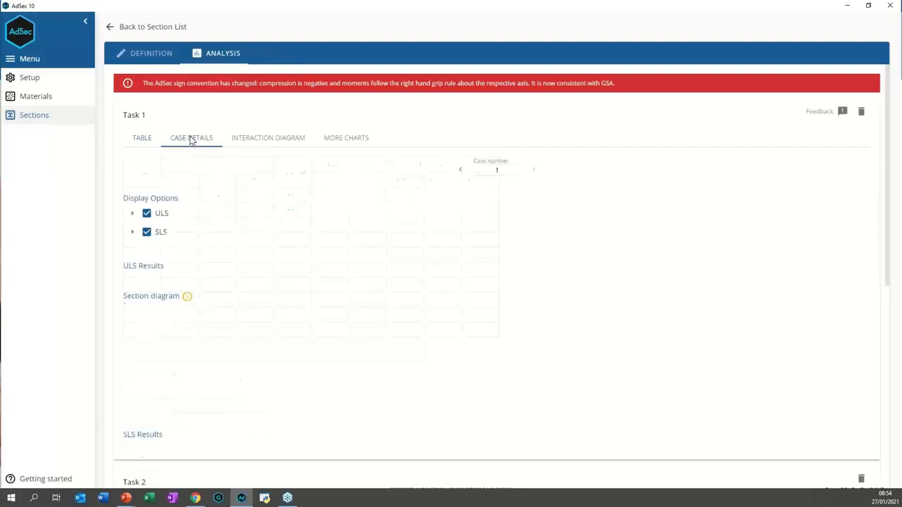
pyautogui.click(147, 214)
pyautogui.scroll(-3, 237, 220)
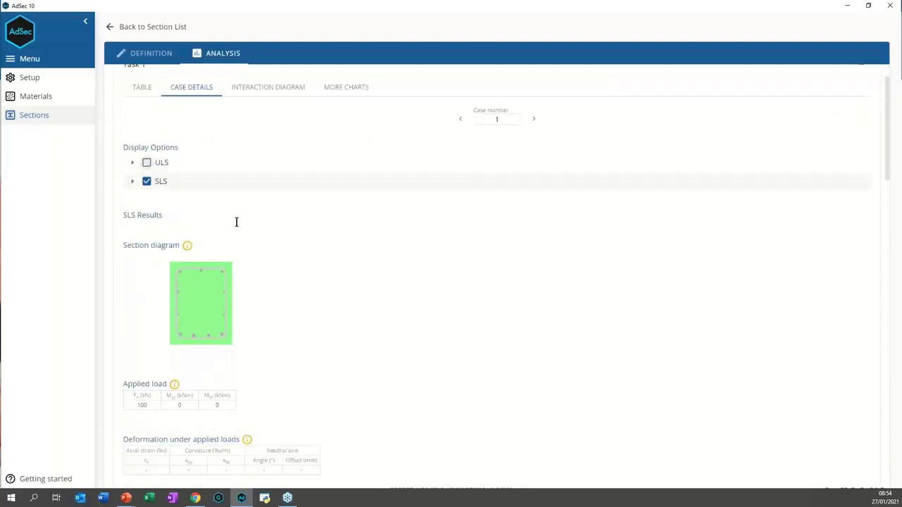
pyautogui.scroll(-1, 239, 205)
pyautogui.scroll(1, 239, 204)
pyautogui.scroll(-2, 237, 205)
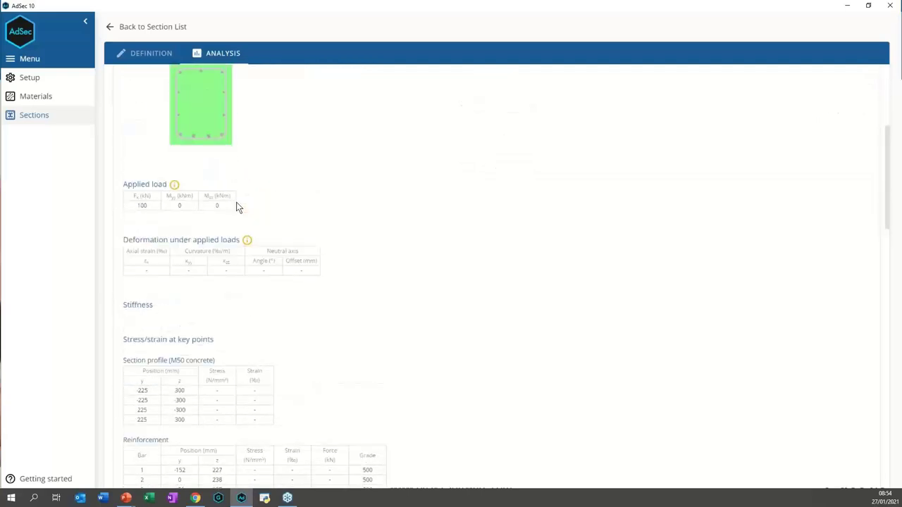
pyautogui.scroll(2, 237, 205)
pyautogui.scroll(2, 155, 138)
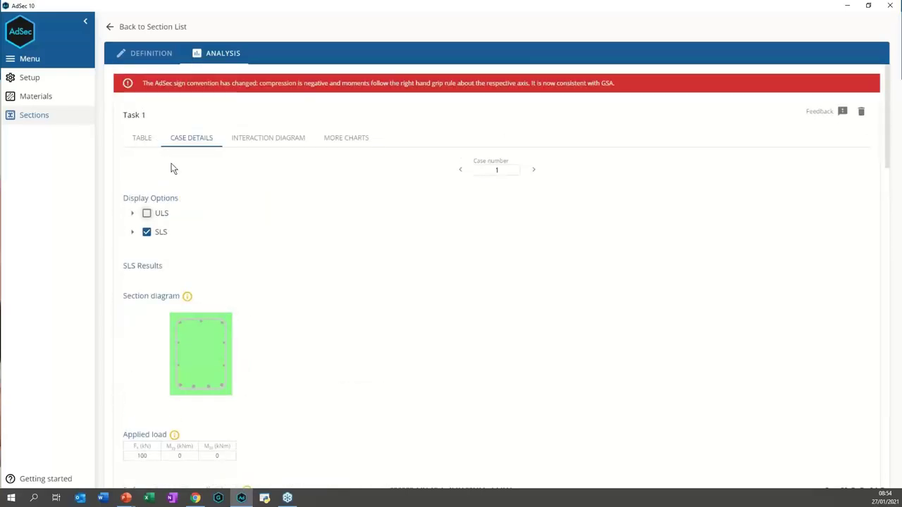
pyautogui.click(533, 170)
pyautogui.scroll(-3, 207, 202)
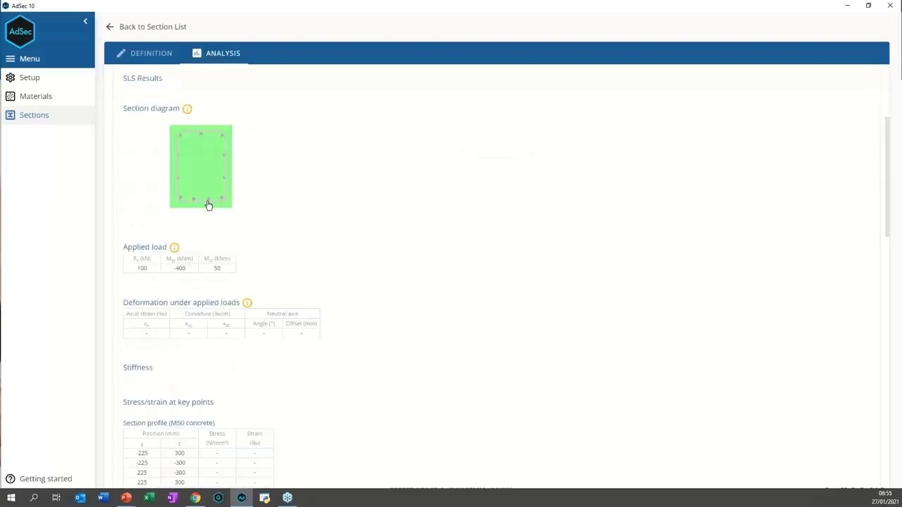
pyautogui.scroll(3, 162, 155)
# Set the axial force Fx of load case 2 in Task 1's load table to 0 kN.
pyautogui.click(149, 138)
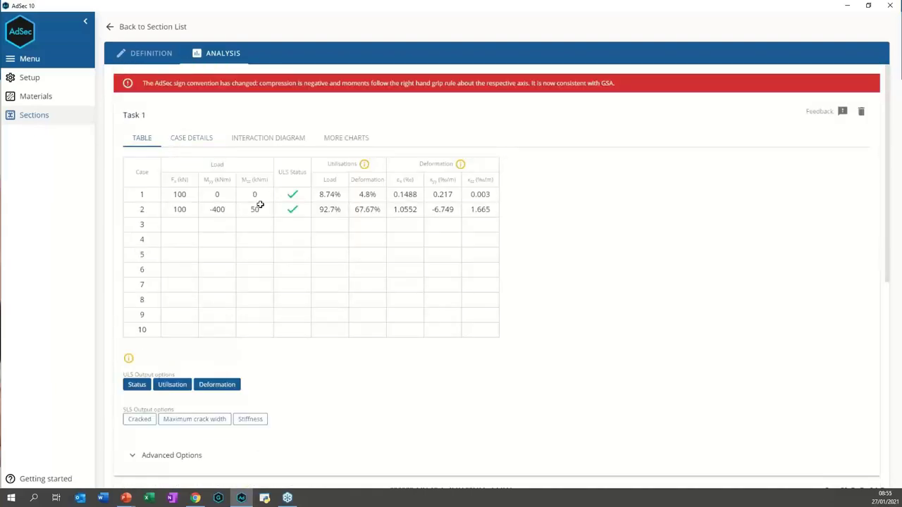
pyautogui.doubleClick(185, 211)
pyautogui.write('0')
pyautogui.click(179, 224)
# Check Task 1's interaction diagram and review the SLS results of case 2 and Task 2's load table.
pyautogui.click(272, 137)
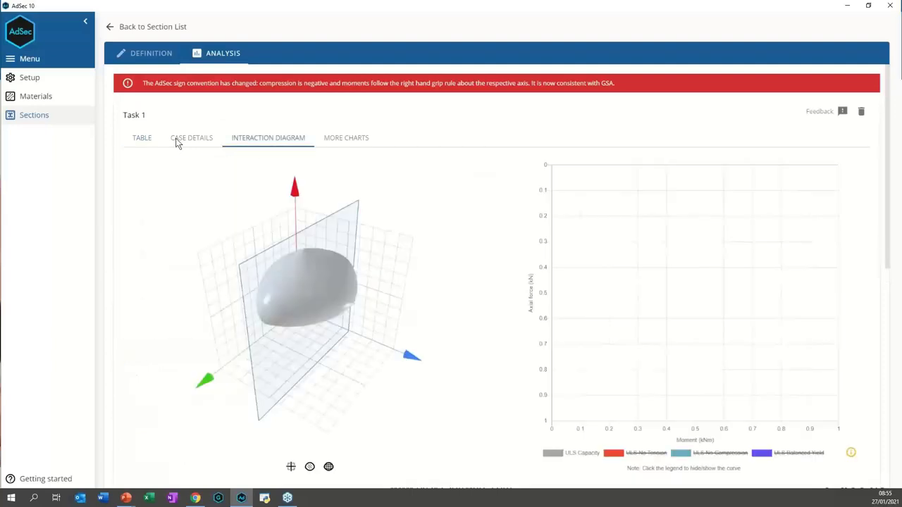
pyautogui.click(177, 138)
pyautogui.scroll(-2, 289, 250)
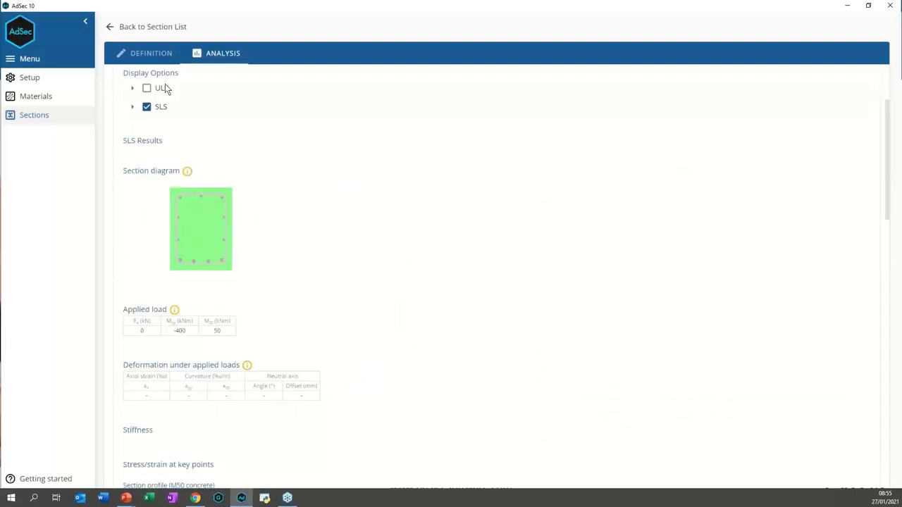
pyautogui.scroll(-8, 221, 176)
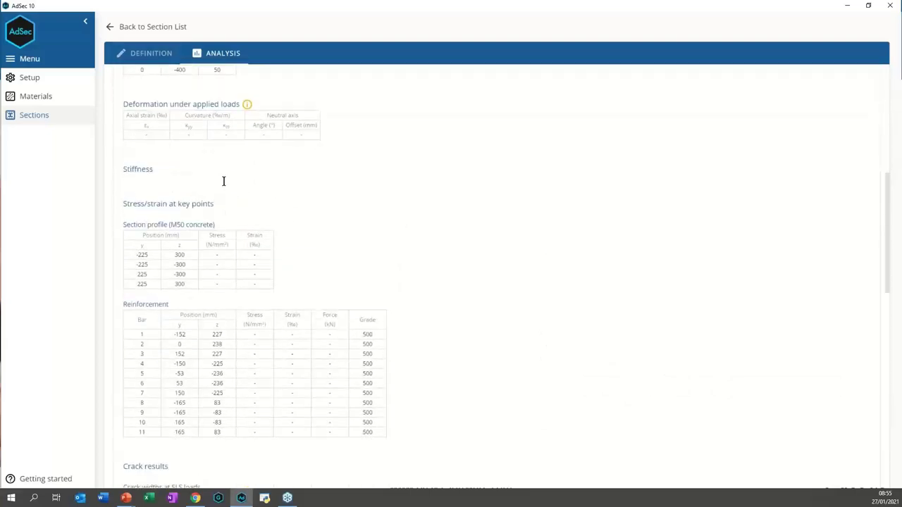
pyautogui.scroll(-7, 231, 185)
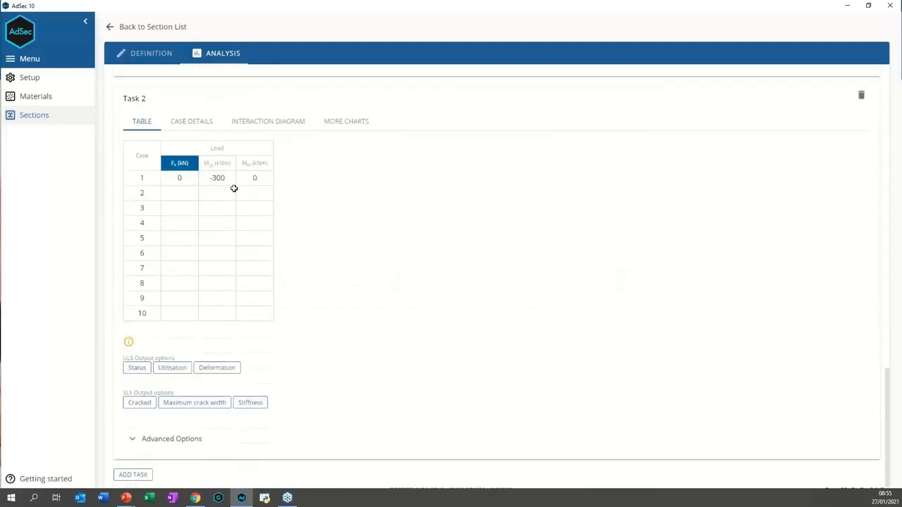
pyautogui.scroll(5, 233, 187)
pyautogui.scroll(12, 233, 188)
# Reopen Section 1's analysis and review the ULS and SLS results for case 1 in Task 2's case details.
pyautogui.click(117, 26)
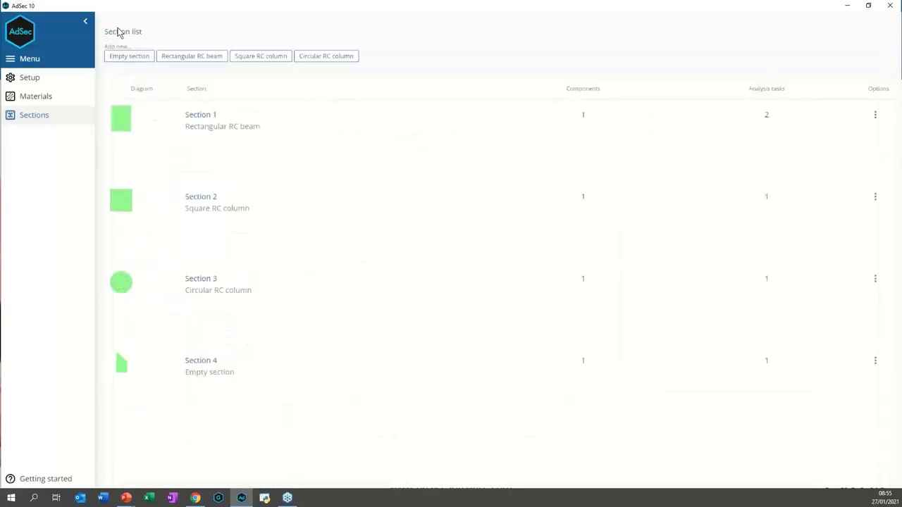
pyautogui.click(167, 136)
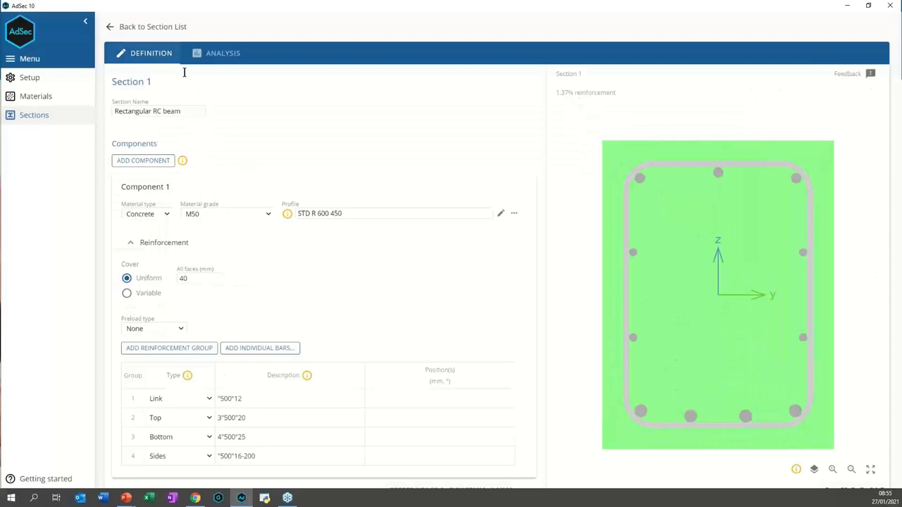
pyautogui.click(224, 54)
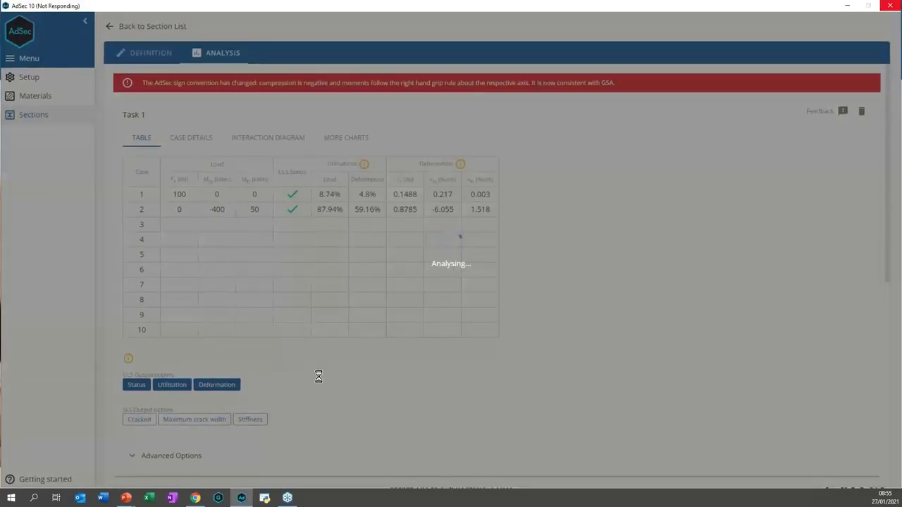
pyautogui.scroll(-2, 303, 388)
pyautogui.scroll(-3, 292, 395)
pyautogui.click(196, 207)
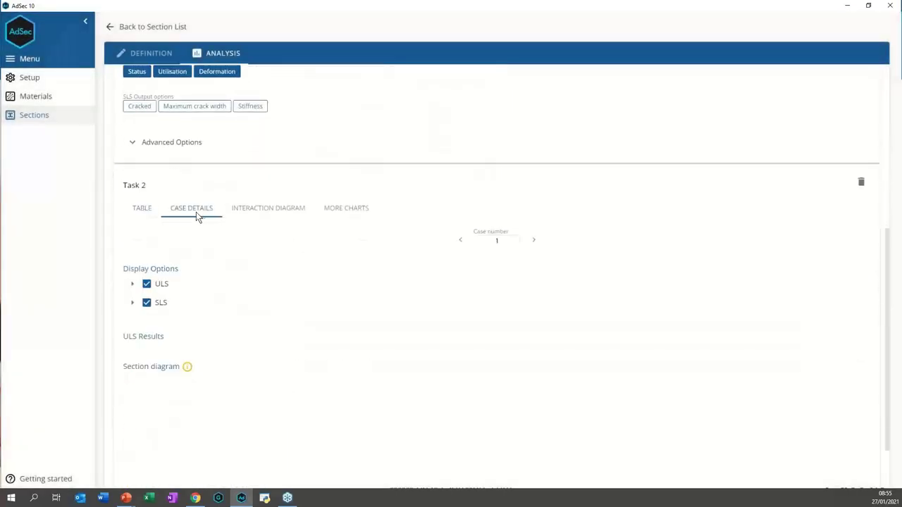
pyautogui.scroll(-3, 288, 238)
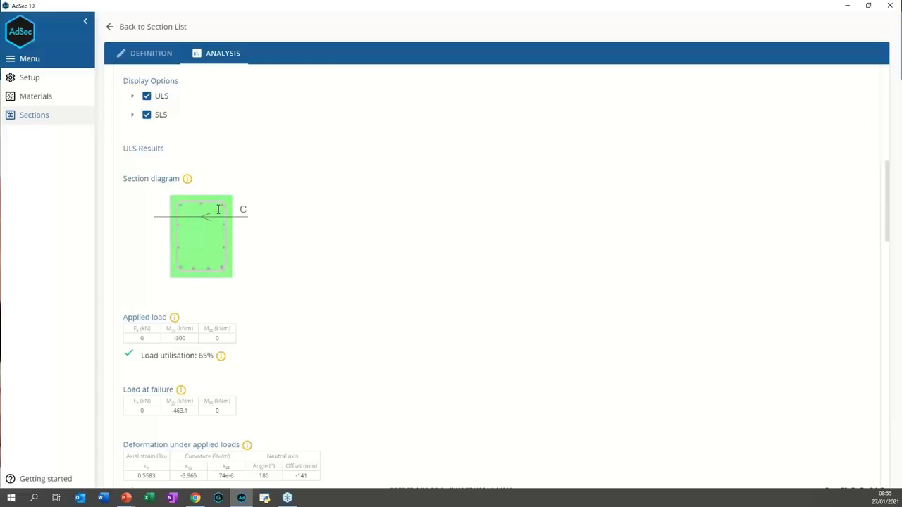
pyautogui.scroll(-10, 326, 224)
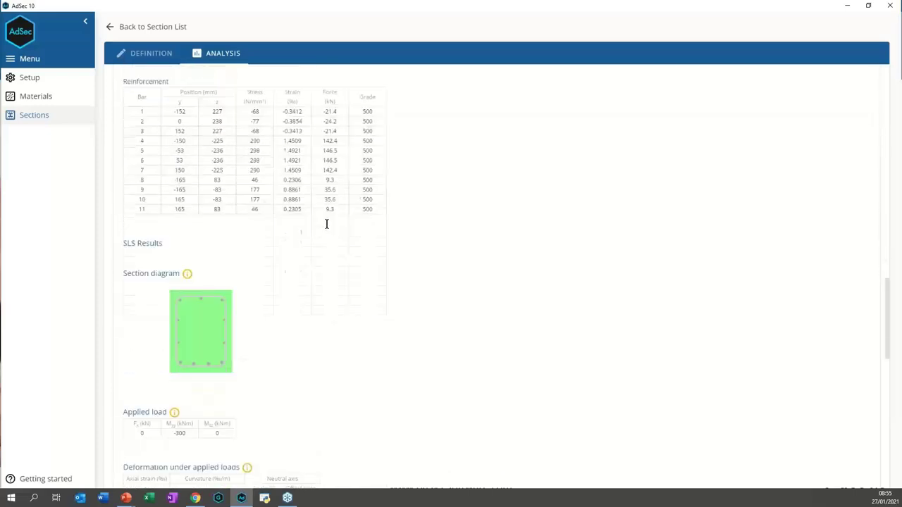
pyautogui.scroll(8, 326, 224)
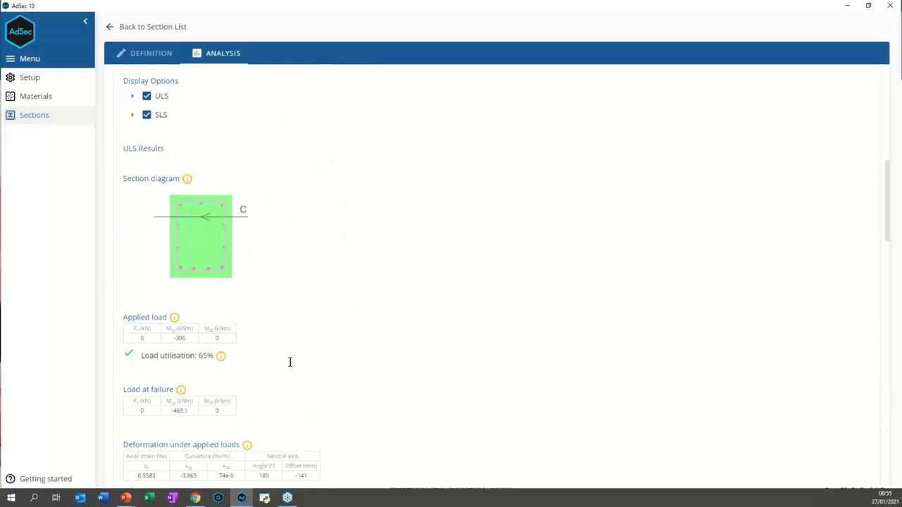
pyautogui.scroll(-2, 275, 360)
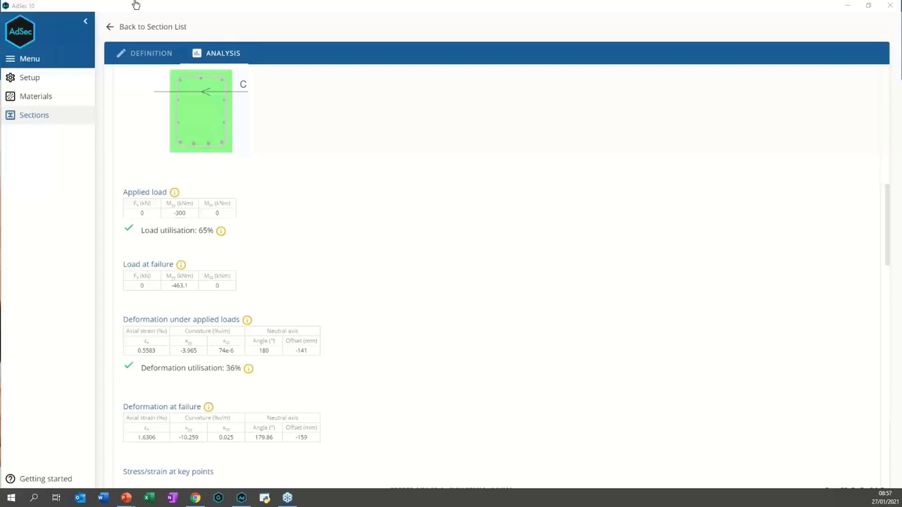
# View the program's version, support and licensing information, close it, and collapse the side navigation.
pyautogui.click(29, 59)
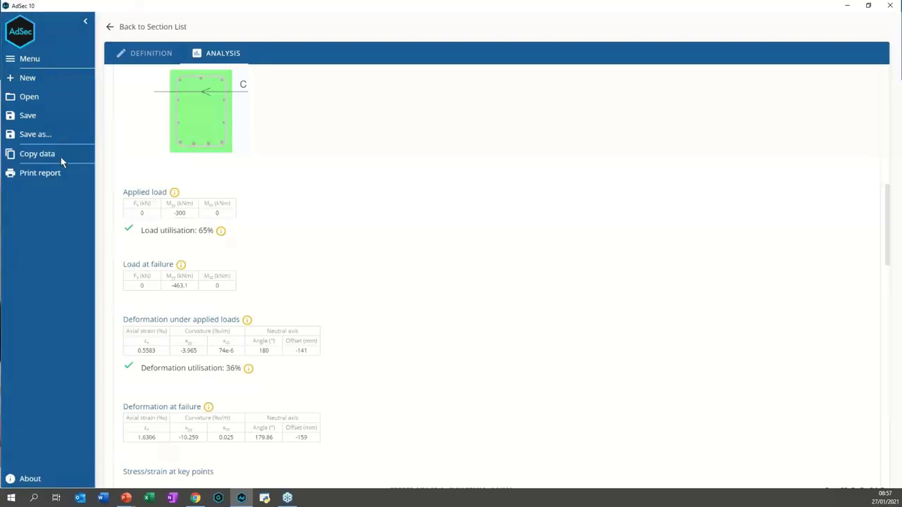
pyautogui.click(33, 479)
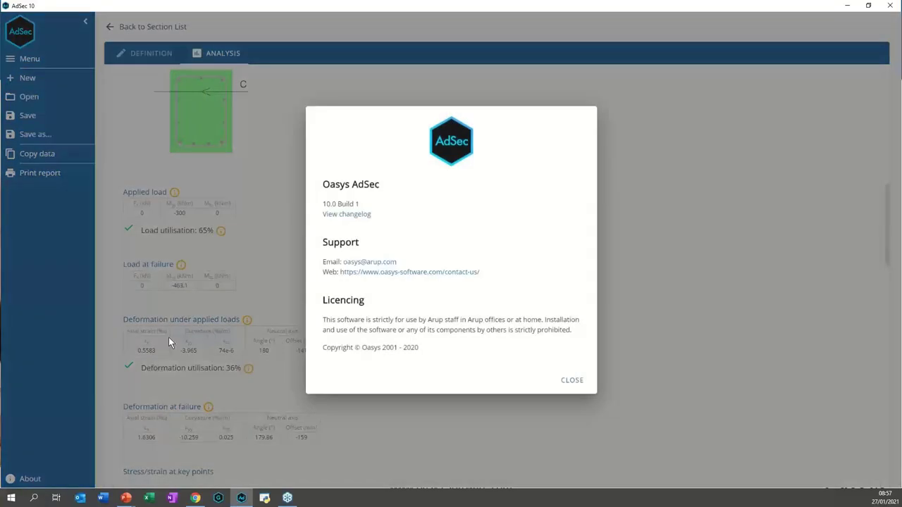
pyautogui.click(48, 262)
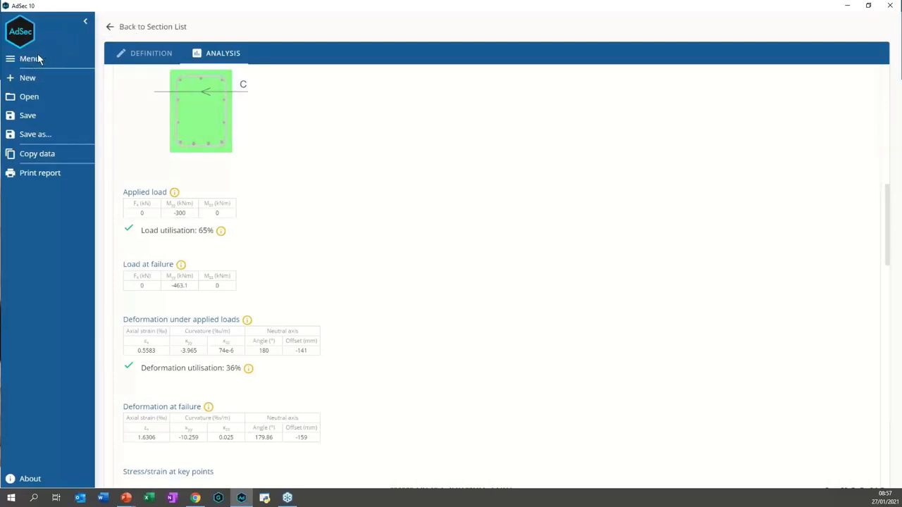
pyautogui.click(84, 20)
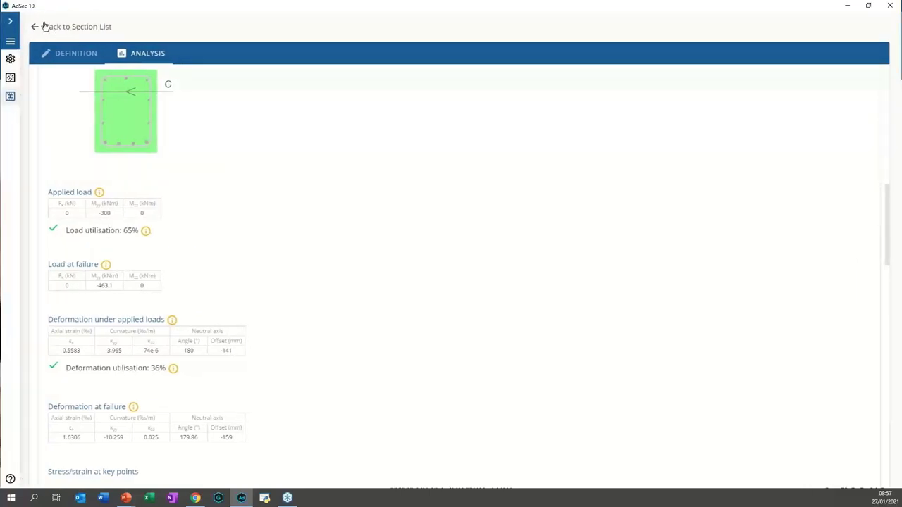
# Return to the section list and view the file, copy data and print report commands in the expanded side navigation.
pyautogui.click(34, 27)
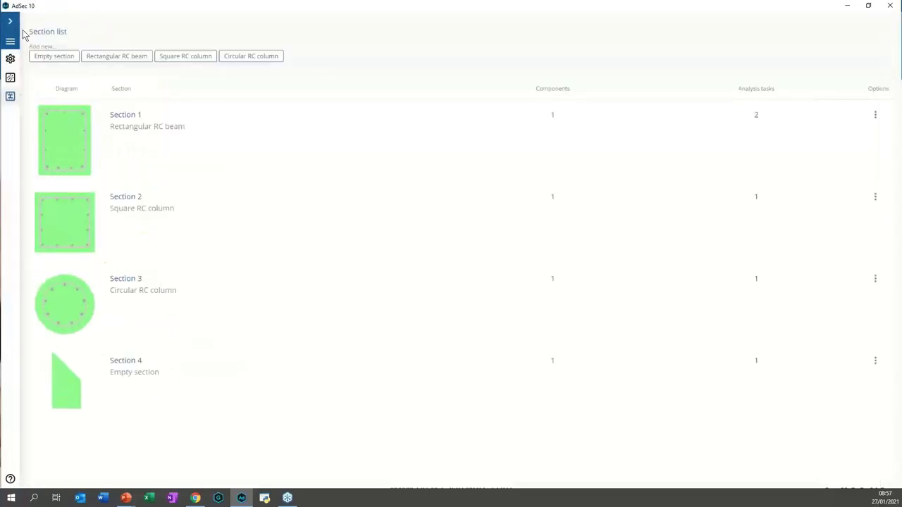
pyautogui.click(10, 21)
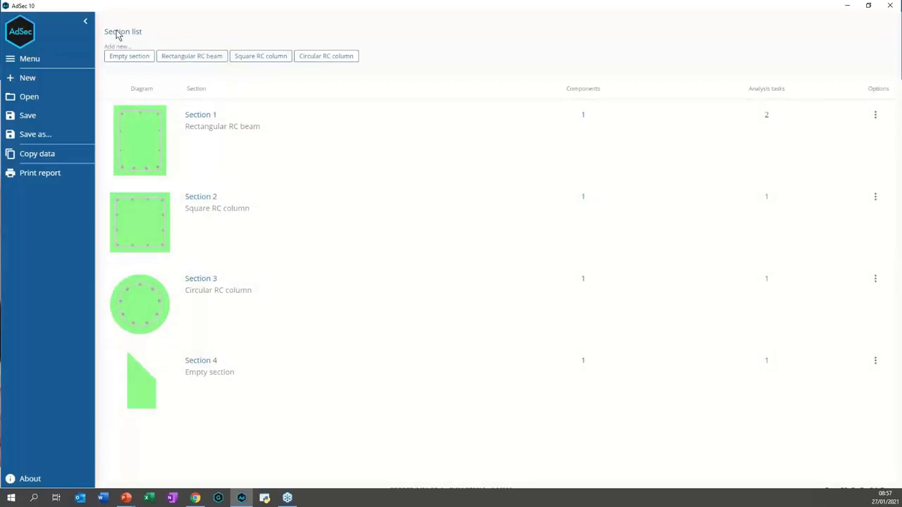
pyautogui.click(85, 22)
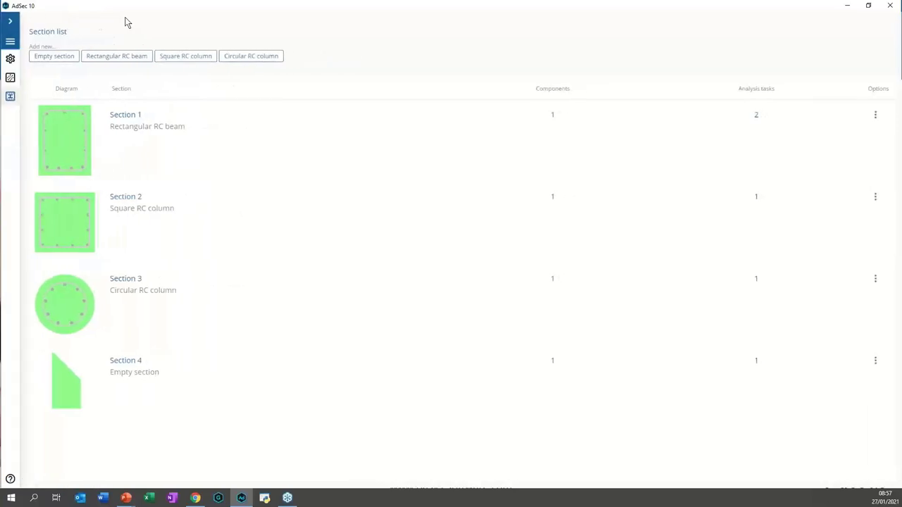
# Open the Validation Report (PDF) from the help documentation, examine its bending moment capacity examples, and return to AdSec.
pyautogui.click(10, 479)
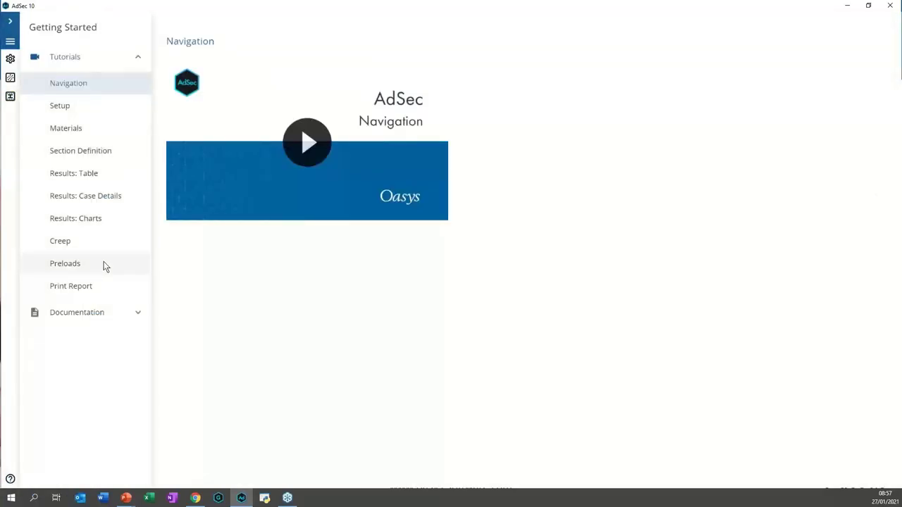
pyautogui.click(125, 314)
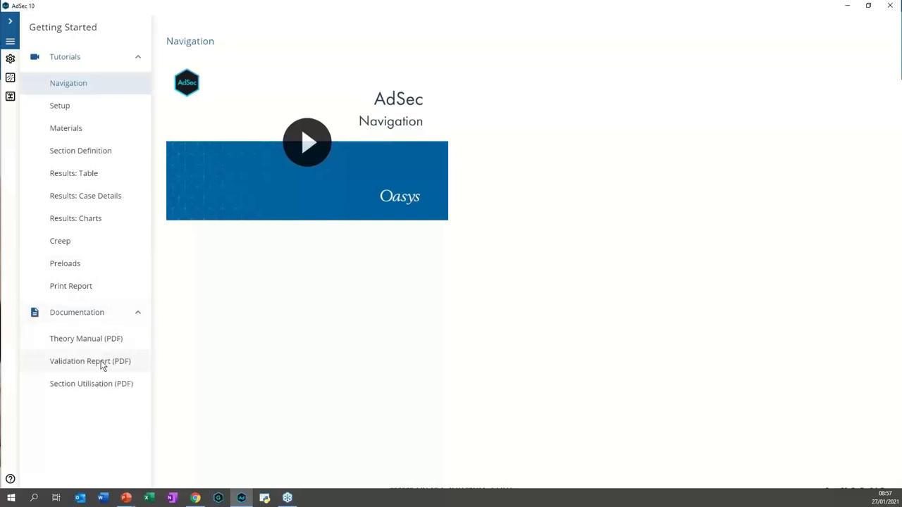
pyautogui.click(107, 365)
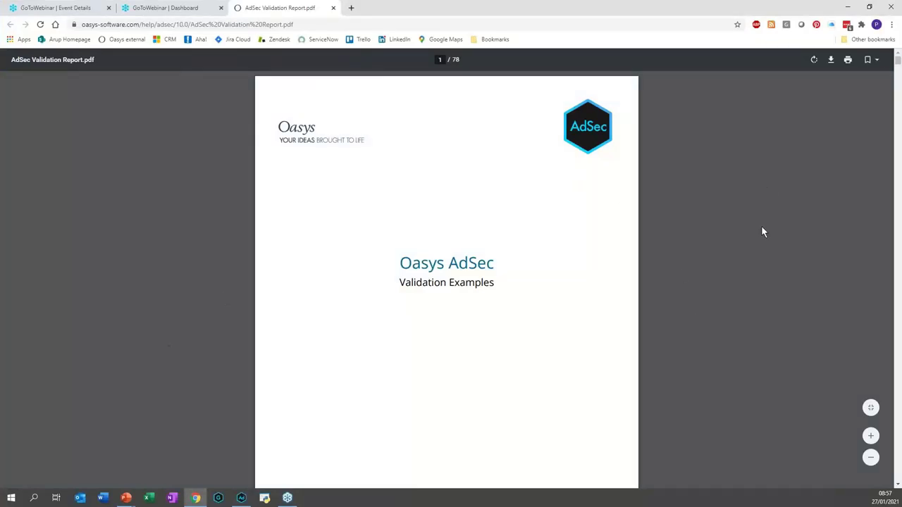
pyautogui.scroll(-12, 761, 230)
pyautogui.scroll(-15, 768, 233)
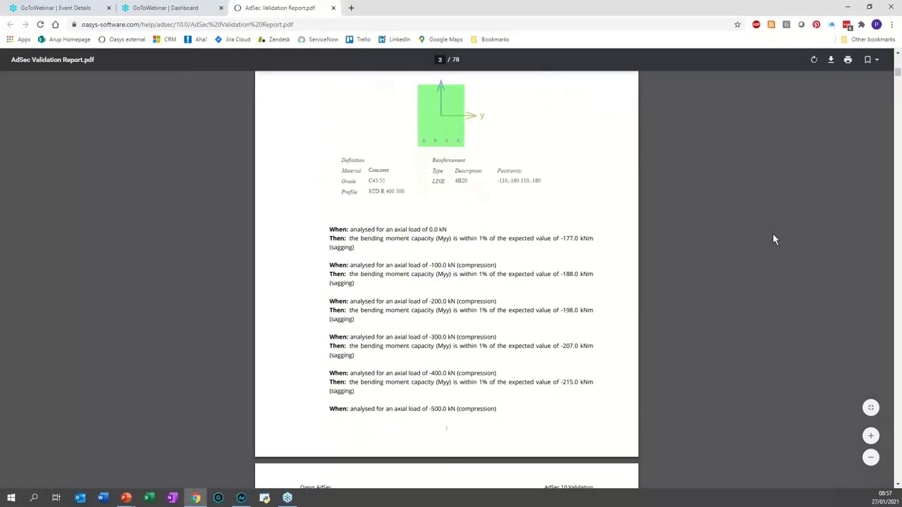
pyautogui.scroll(-15, 773, 239)
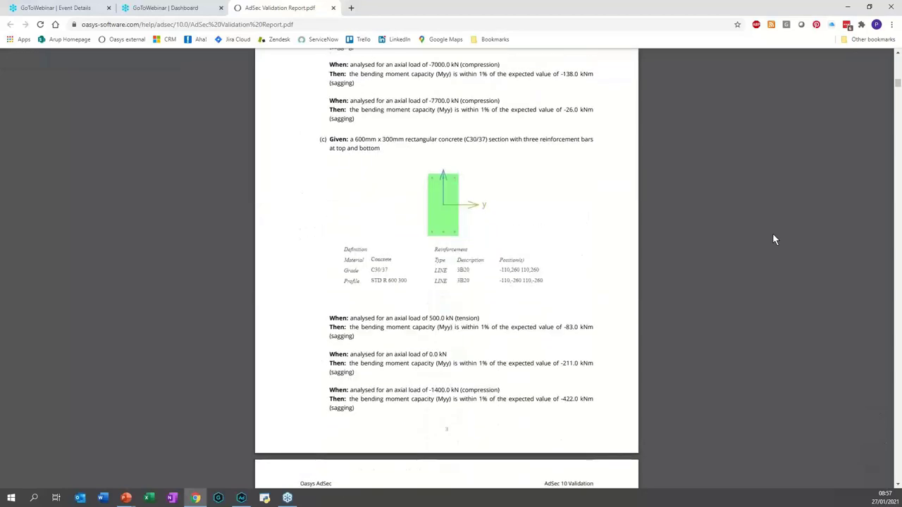
pyautogui.scroll(-15, 773, 239)
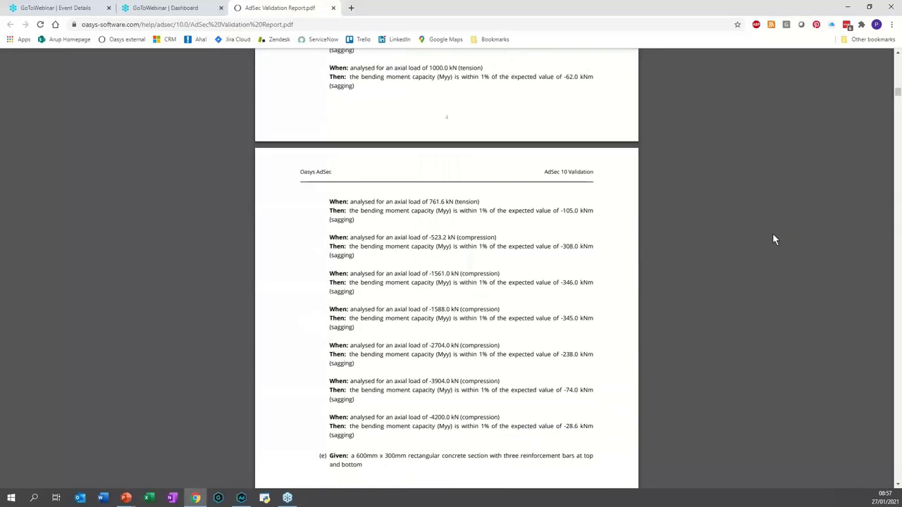
pyautogui.scroll(-15, 773, 239)
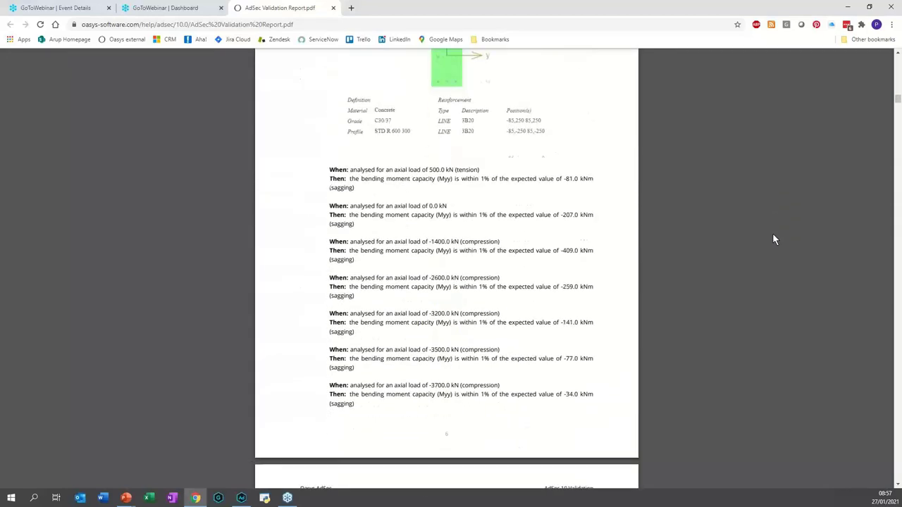
pyautogui.scroll(-15, 773, 239)
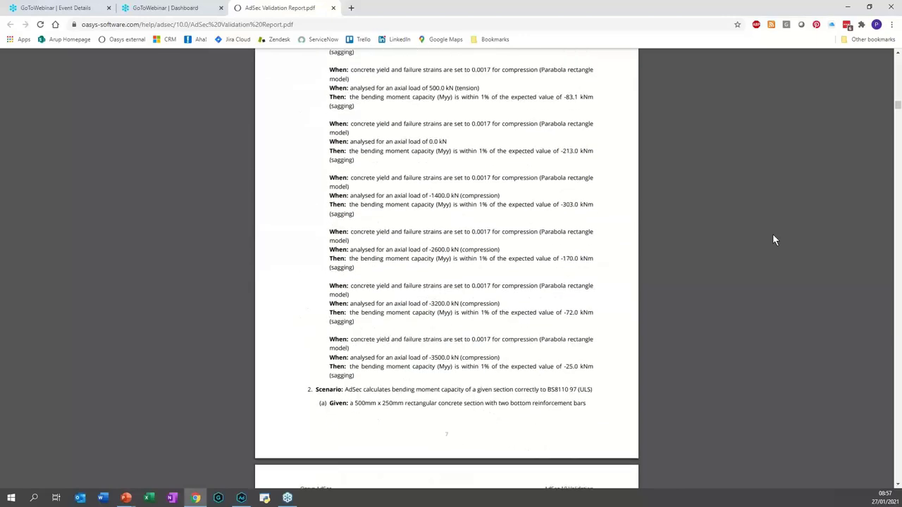
pyautogui.scroll(-1, 773, 240)
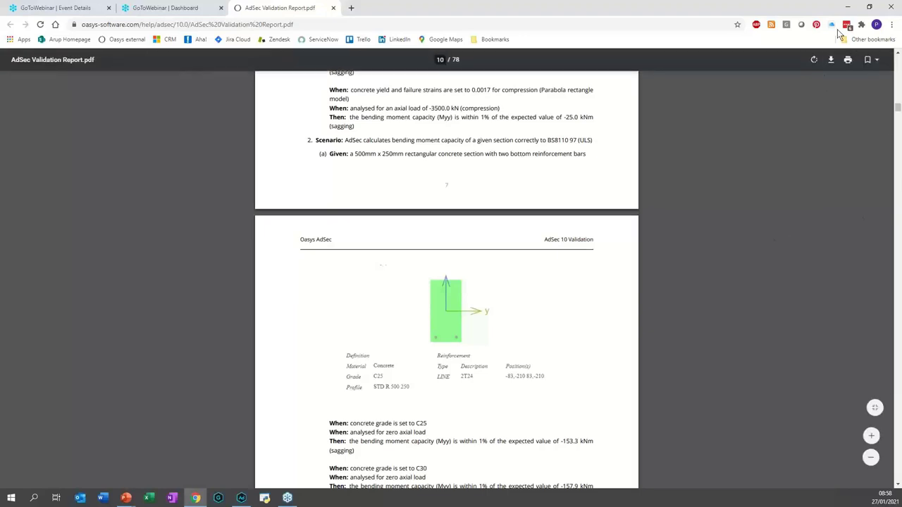
pyautogui.click(847, 7)
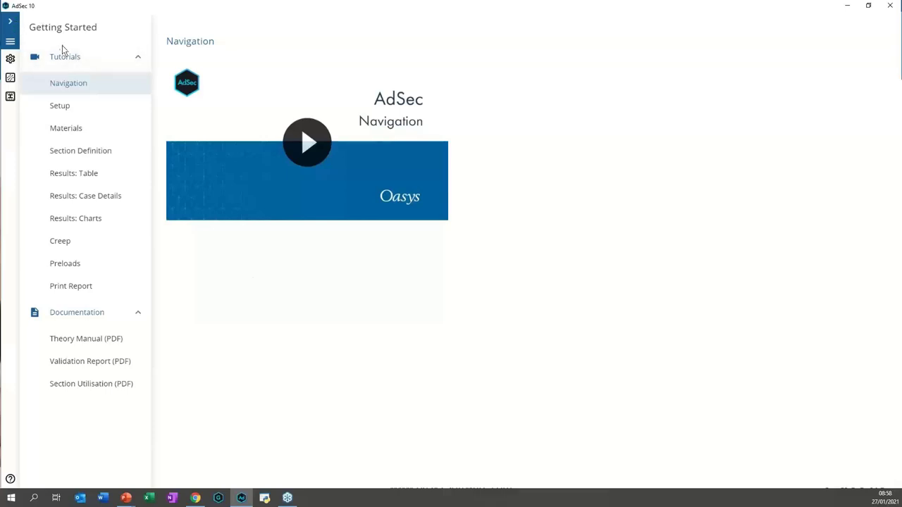
# Show the ULS No Tension, No Compression and Balanced Yield curves on the interaction diagram of Section 1's Task 1.
pyautogui.click(12, 95)
pyautogui.click(98, 141)
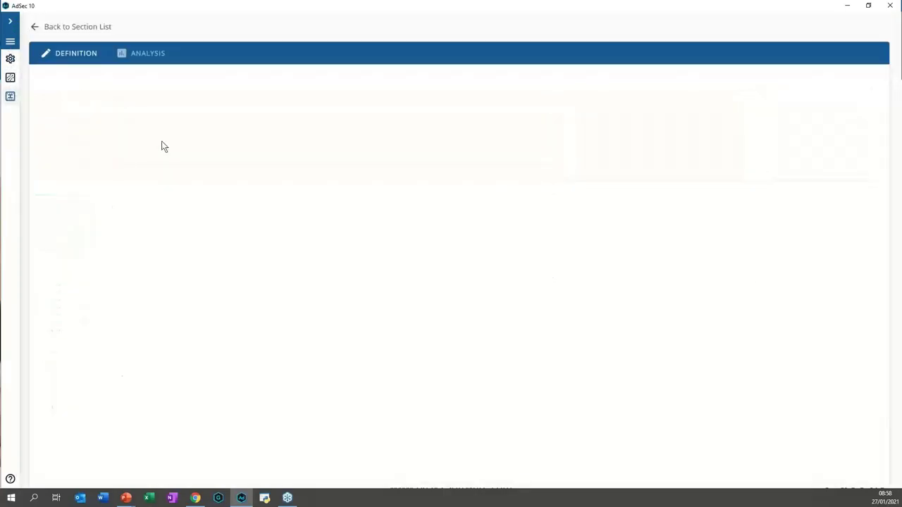
pyautogui.click(143, 54)
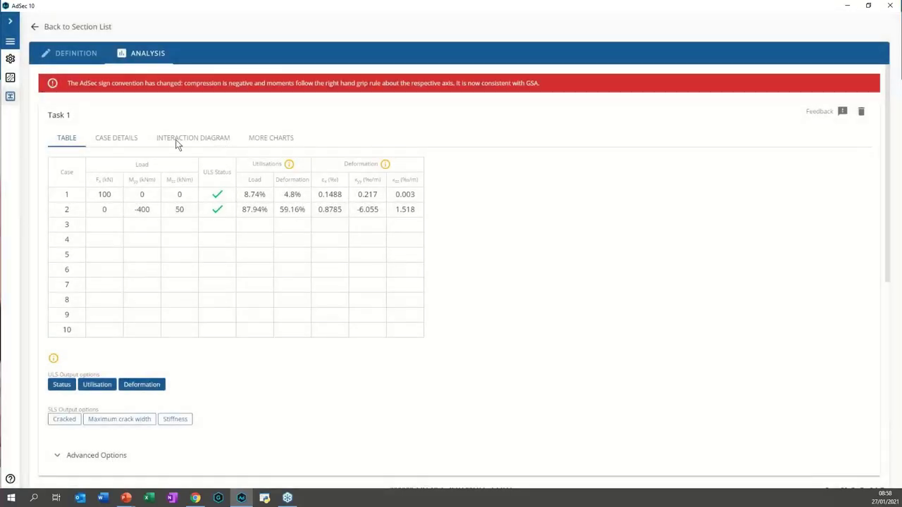
pyautogui.click(177, 141)
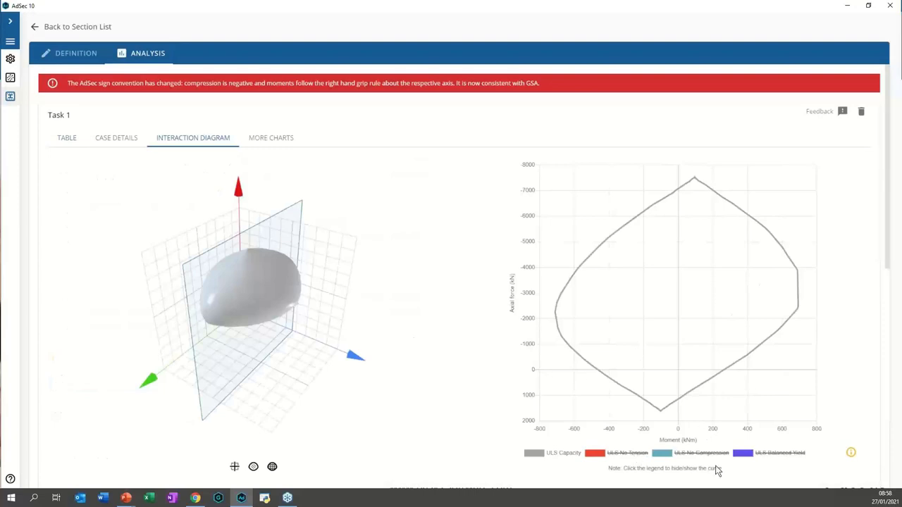
pyautogui.click(768, 453)
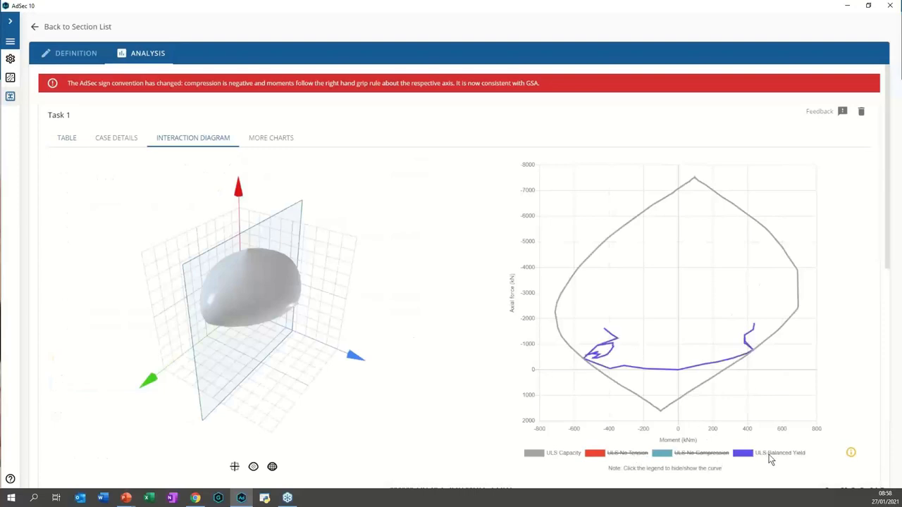
pyautogui.click(664, 454)
pyautogui.click(631, 454)
# Copy the 2D interaction curve points at a moment angle of 0°, and copy them again with the angle set to 15°.
pyautogui.scroll(-2, 504, 391)
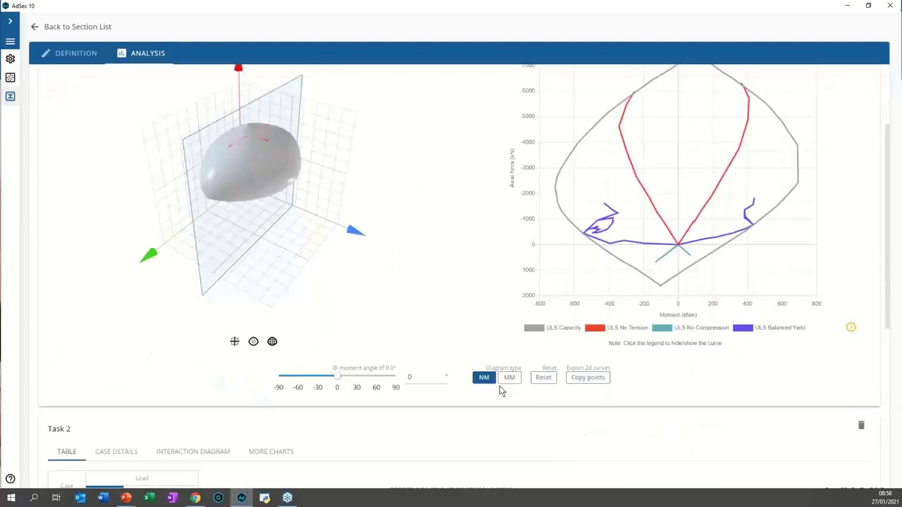
pyautogui.scroll(-1, 500, 391)
pyautogui.scroll(1, 489, 336)
pyautogui.click(598, 378)
pyautogui.moveTo(339, 375); pyautogui.dragTo(348, 376)
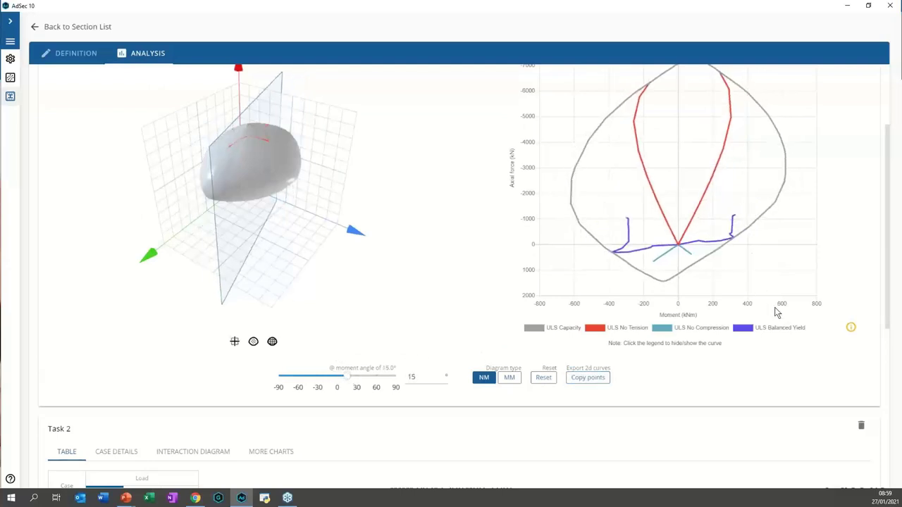
pyautogui.click(594, 381)
# View Task 1's case details and go back to its load table.
pyautogui.scroll(4, 438, 235)
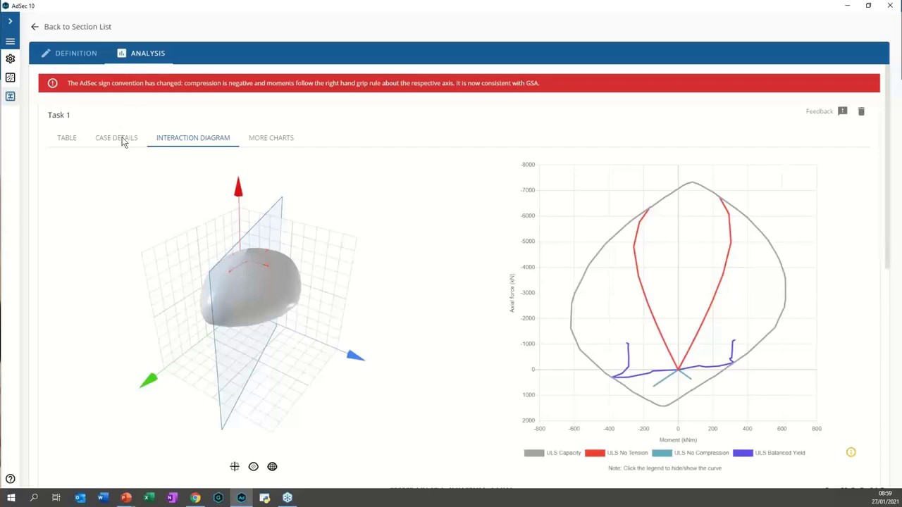
pyautogui.click(101, 140)
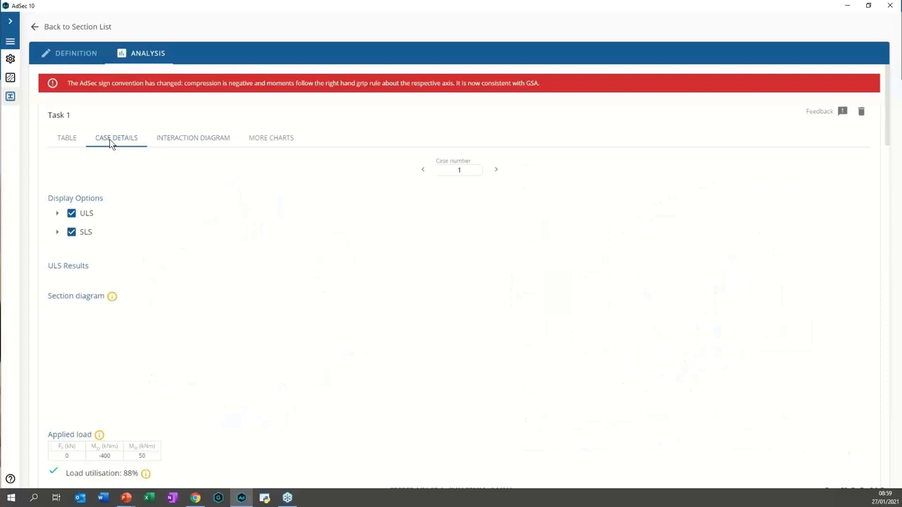
pyautogui.click(68, 139)
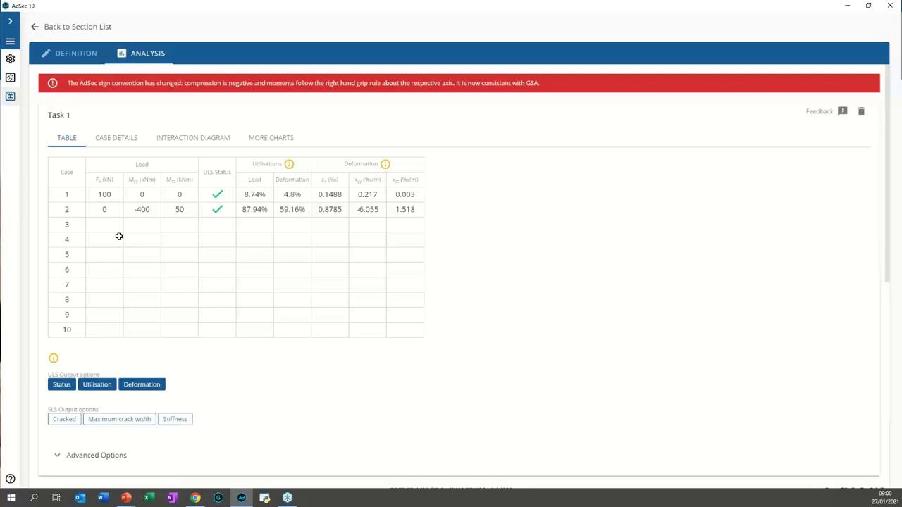
# Open Section 4's definition and set Component 1's material type to Steel.
pyautogui.click(37, 29)
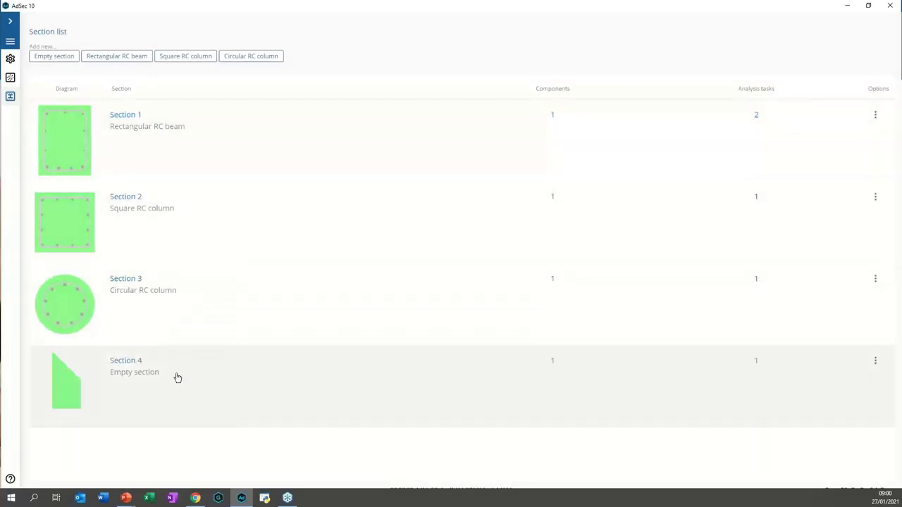
pyautogui.click(132, 374)
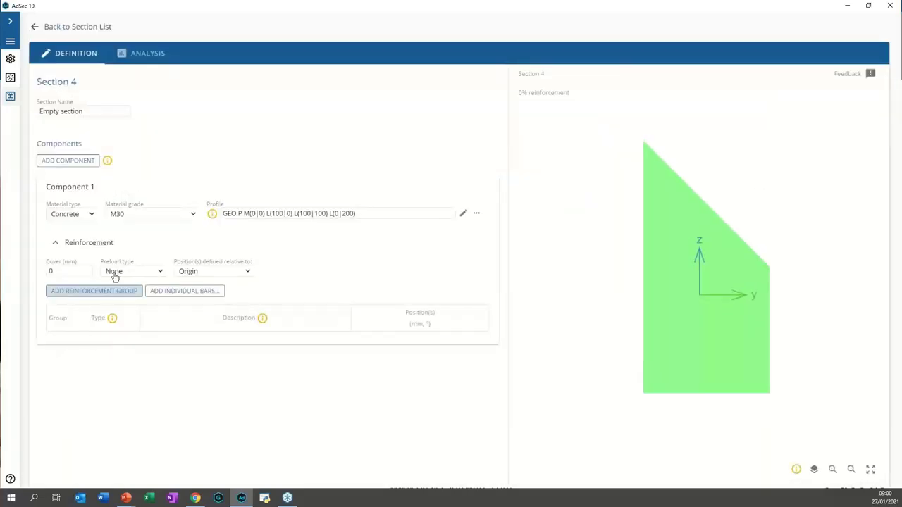
pyautogui.click(91, 214)
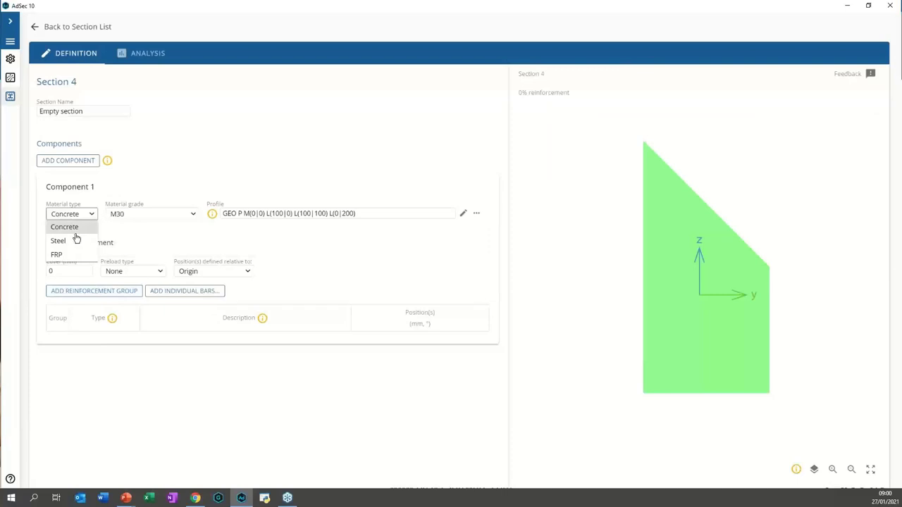
pyautogui.click(76, 239)
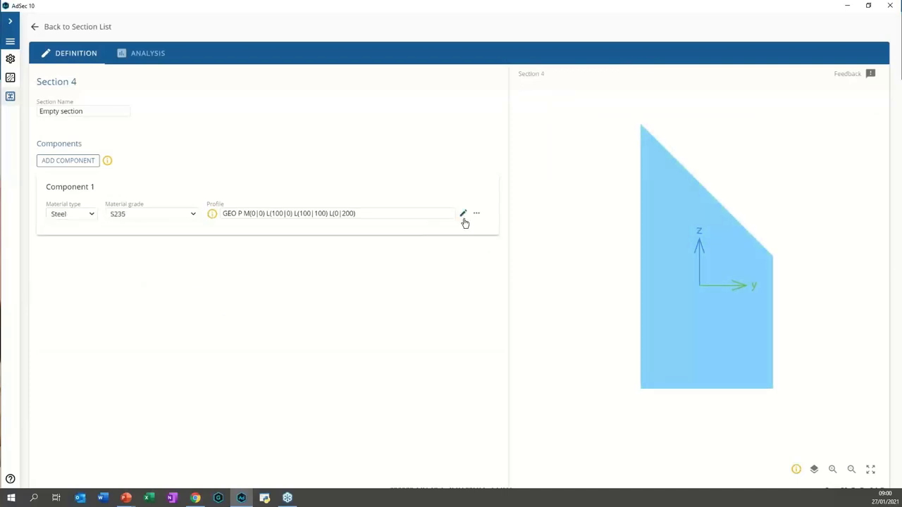
# Set Component 1's profile type to Catalogue and check the available British catalogue options.
pyautogui.click(463, 215)
pyautogui.click(522, 139)
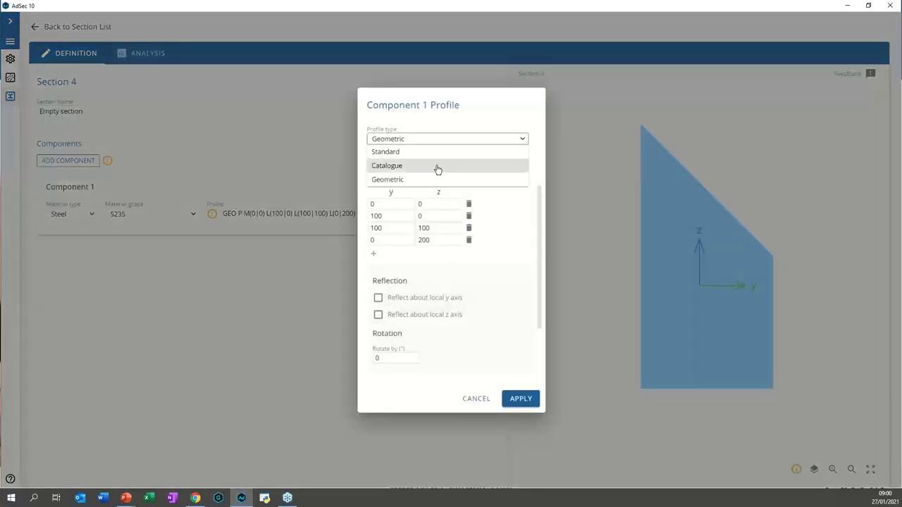
pyautogui.click(438, 169)
pyautogui.click(522, 149)
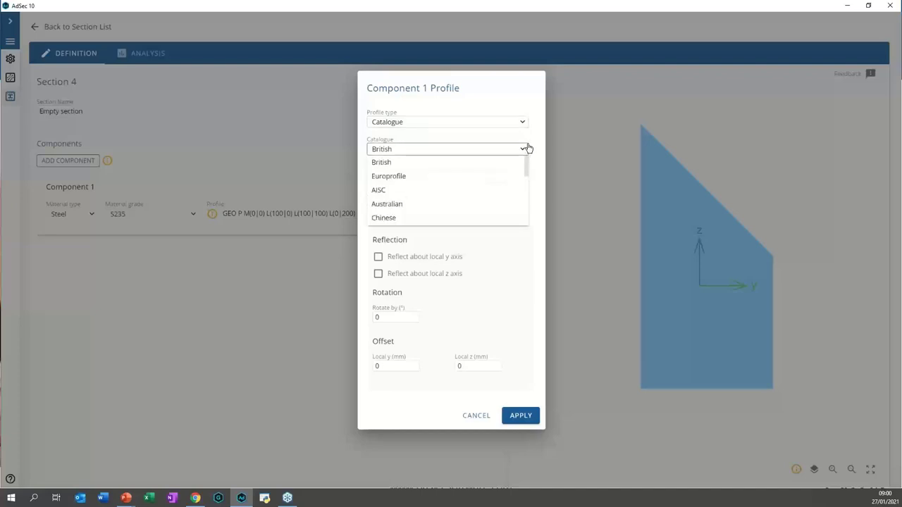
pyautogui.click(525, 149)
pyautogui.click(522, 175)
pyautogui.click(523, 176)
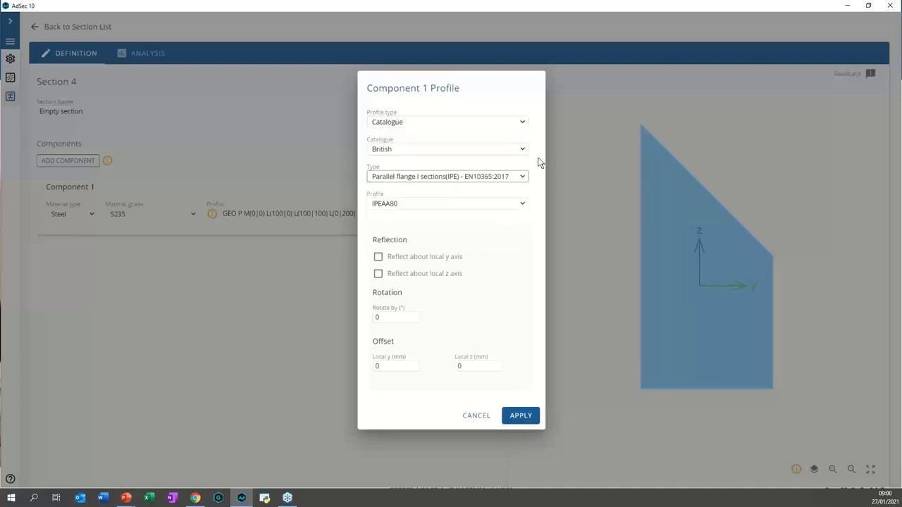
# Set the profile catalogue to EN 10210 and choose the CHS762x16.0 circular hollow section for Component 1.
pyautogui.click(524, 153)
pyautogui.scroll(-2, 465, 169)
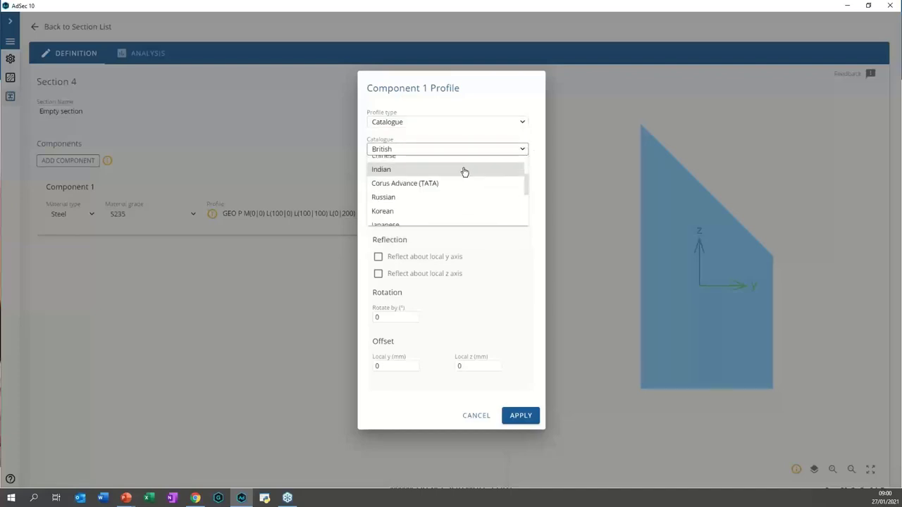
pyautogui.scroll(-2, 501, 182)
pyautogui.scroll(-2, 501, 182)
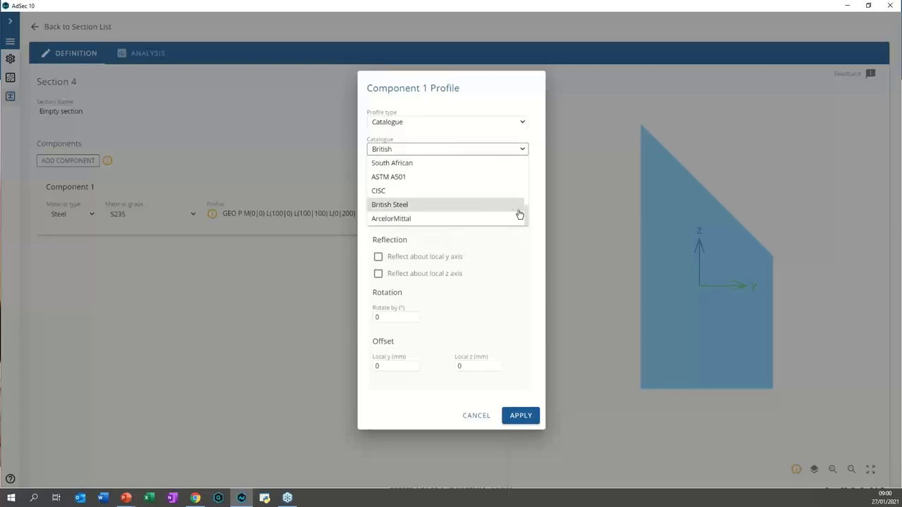
pyautogui.scroll(4, 526, 210)
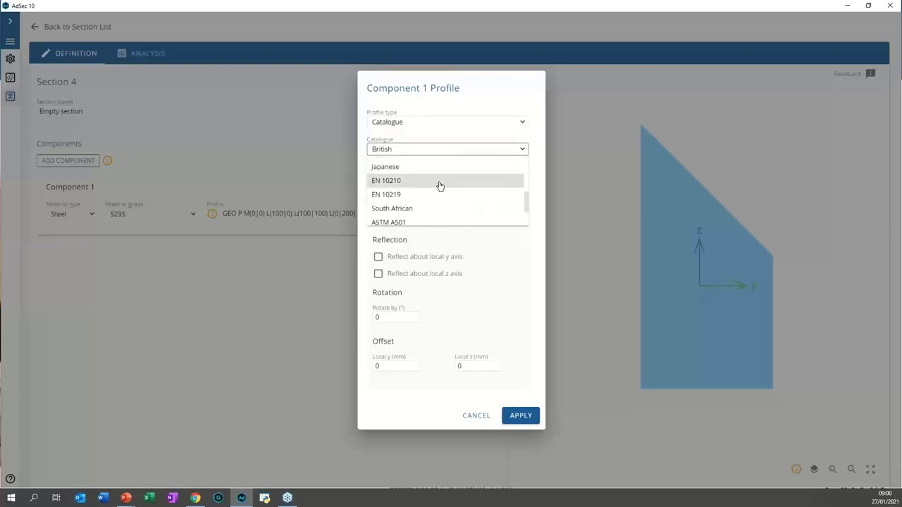
pyautogui.click(474, 183)
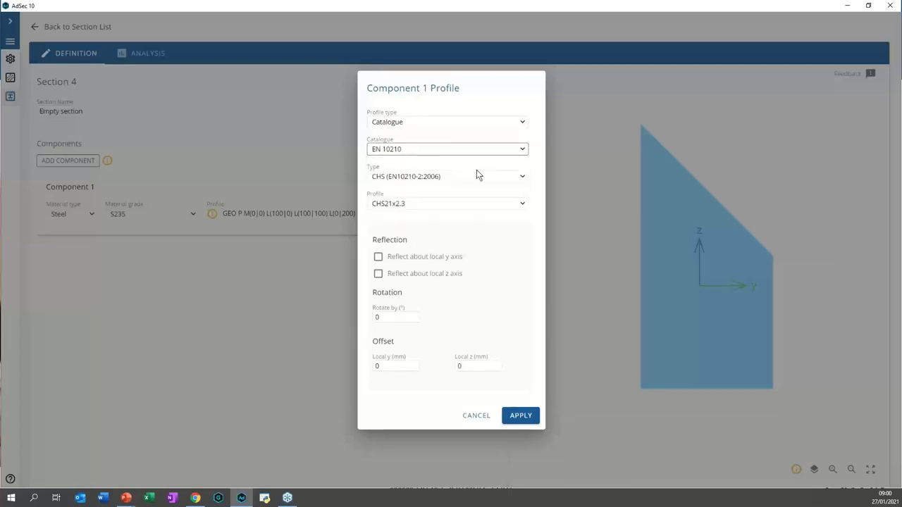
pyautogui.click(523, 203)
pyautogui.moveTo(527, 226); pyautogui.dragTo(528, 268)
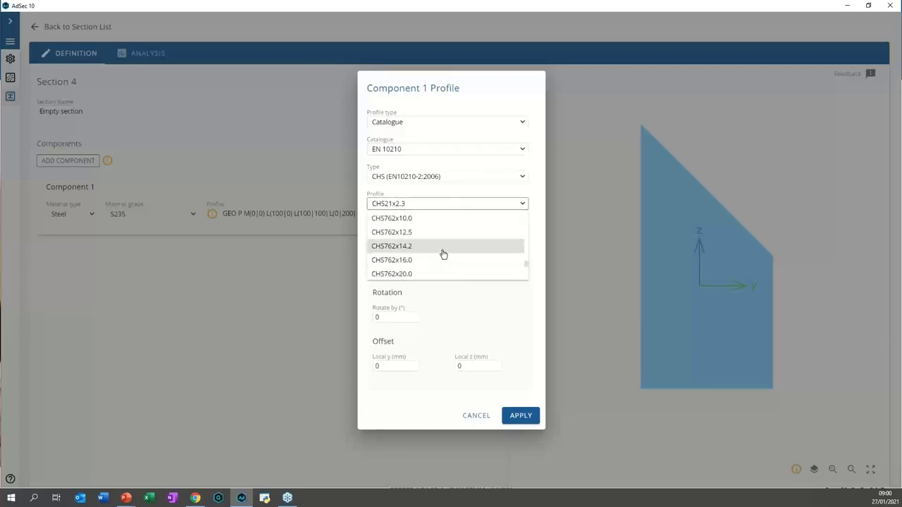
pyautogui.click(422, 261)
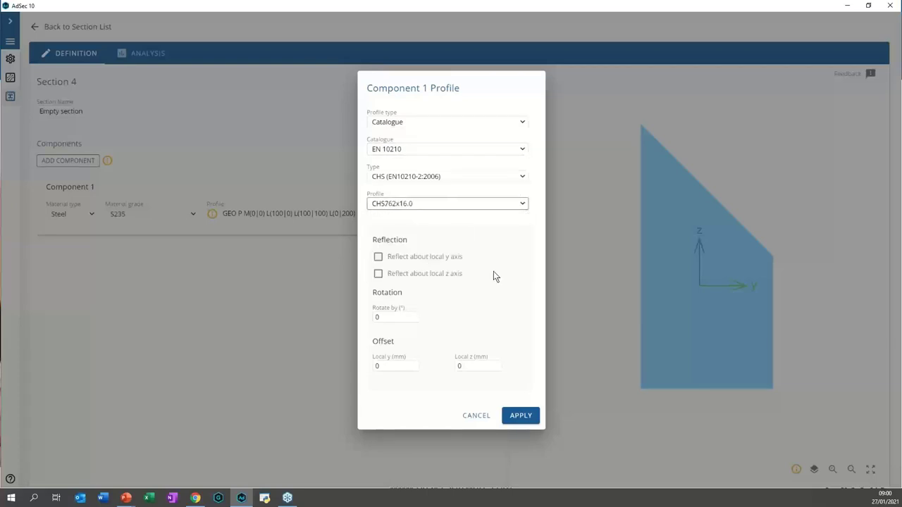
# Apply the chosen circular hollow section to Component 1 and add a second component with material type Concrete.
pyautogui.click(517, 416)
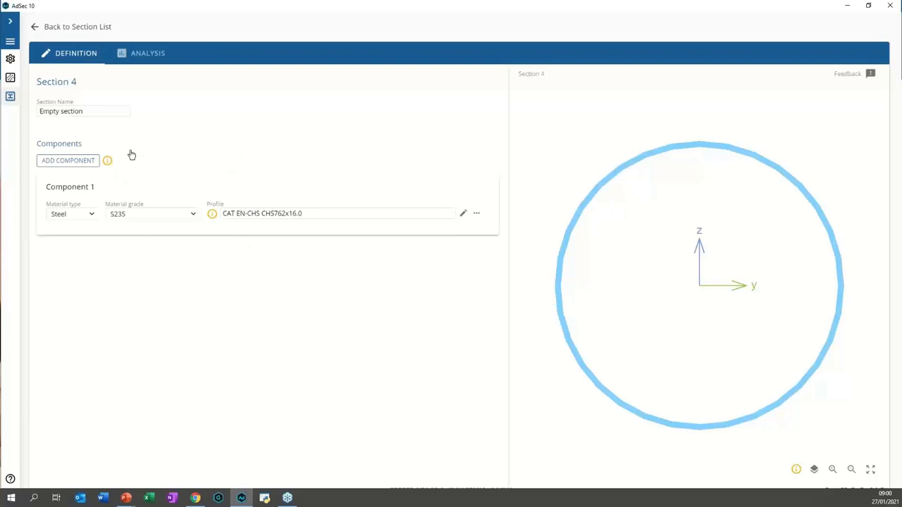
pyautogui.click(77, 165)
pyautogui.click(87, 285)
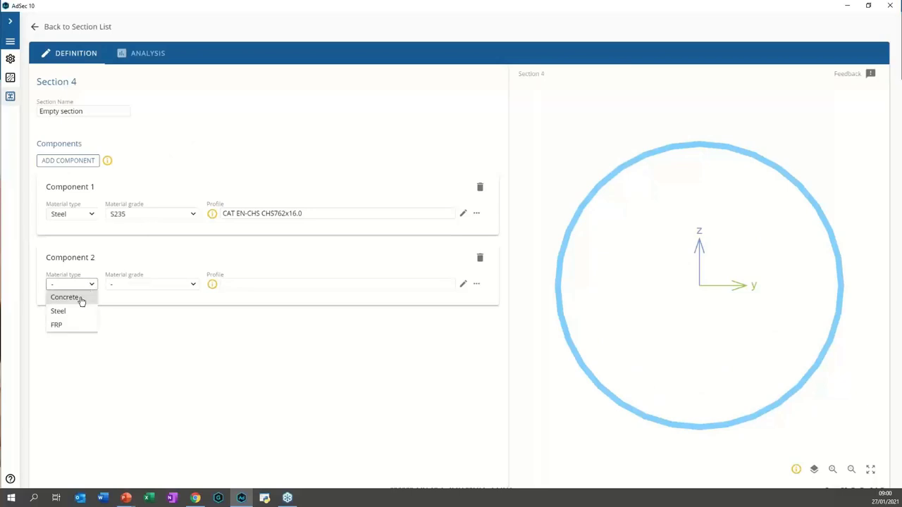
pyautogui.click(79, 298)
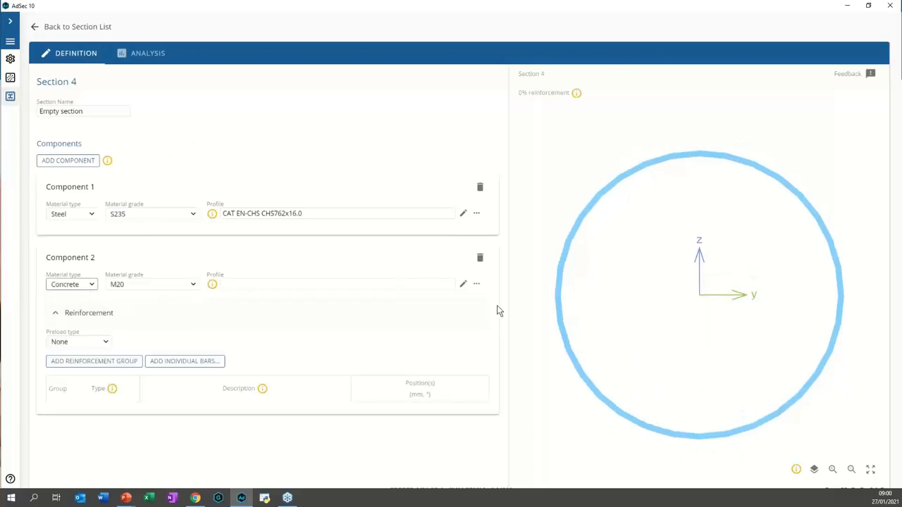
# Define Component 2's profile as a standard circle with a 700 mm diameter.
pyautogui.click(463, 284)
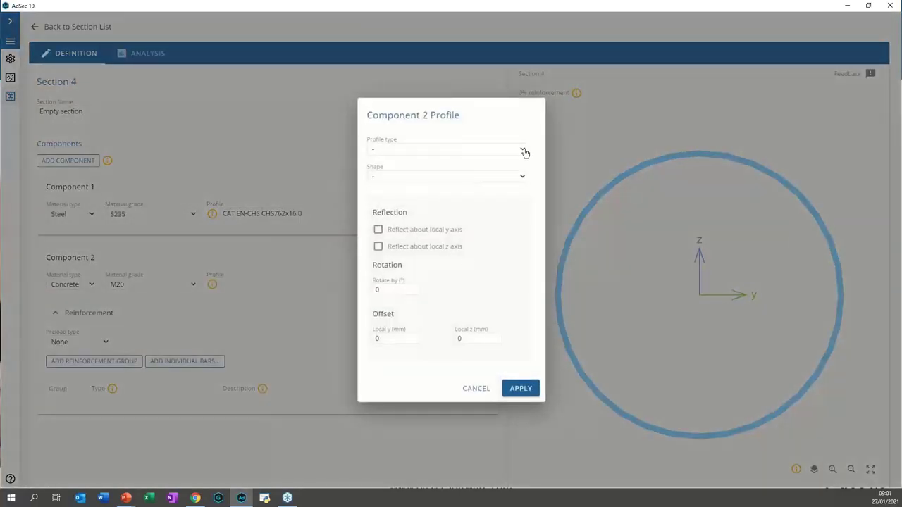
pyautogui.click(524, 153)
pyautogui.click(461, 162)
pyautogui.click(414, 166)
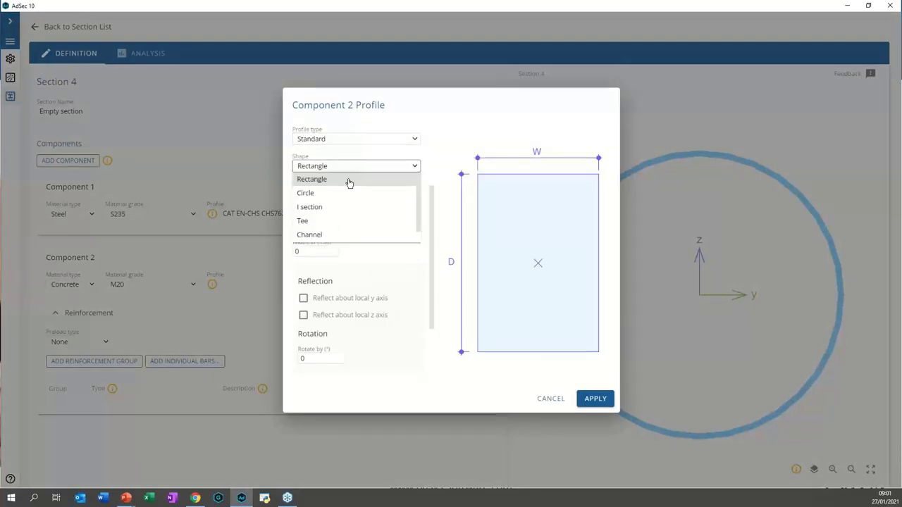
pyautogui.click(336, 193)
pyautogui.click(316, 224)
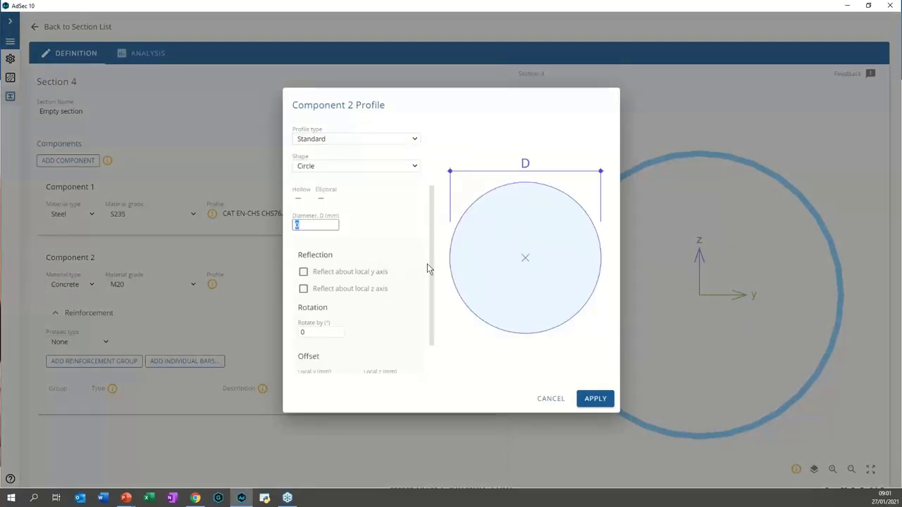
pyautogui.write('700')
pyautogui.click(595, 399)
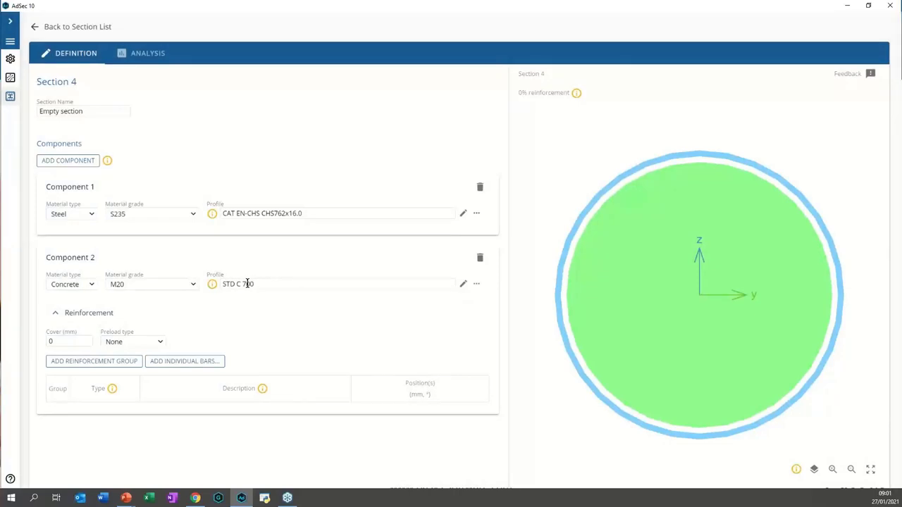
# Edit Component 2's profile description to enlarge the concrete circle's diameter to 750 mm.
pyautogui.moveTo(243, 284); pyautogui.dragTo(255, 286)
pyautogui.write('71')
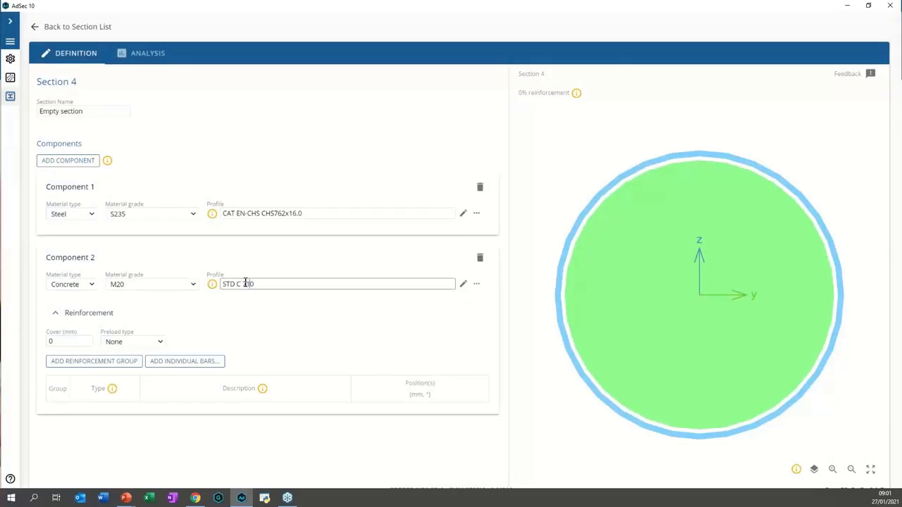
pyautogui.moveTo(246, 285); pyautogui.dragTo(248, 284)
pyautogui.write('2')
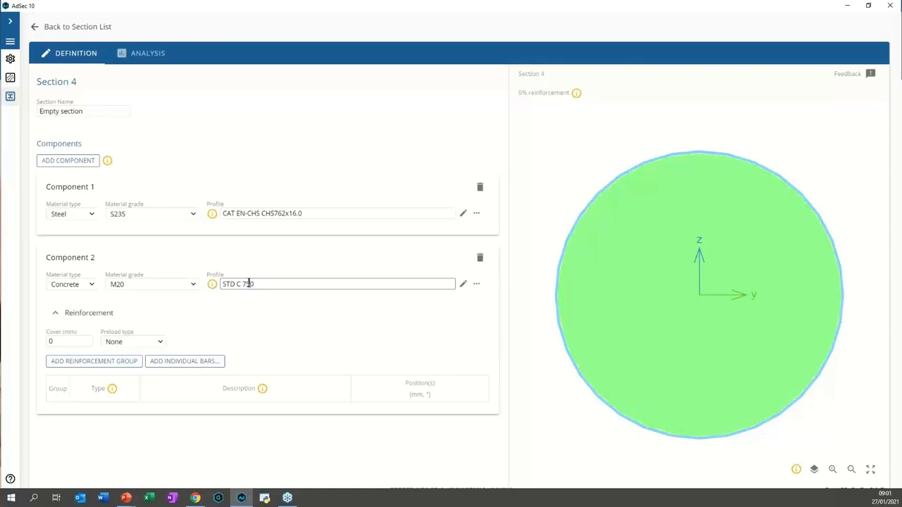
pyautogui.click(225, 308)
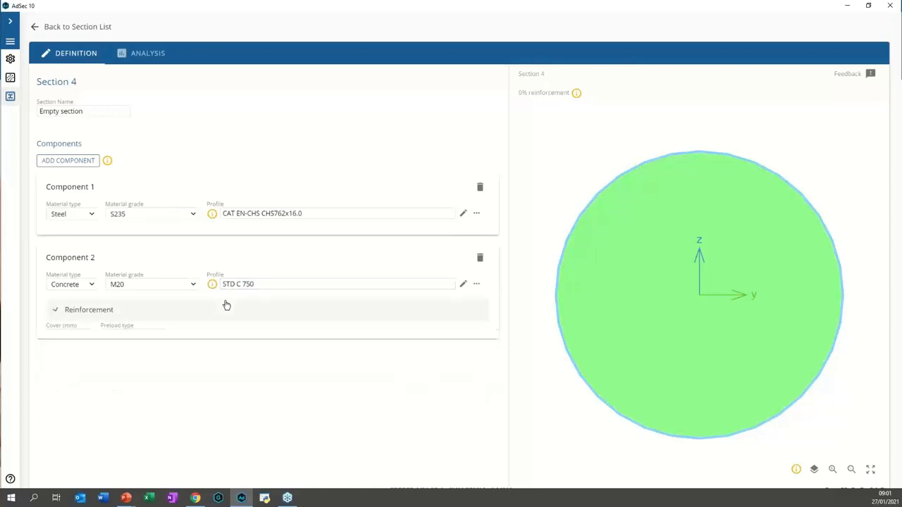
pyautogui.click(189, 310)
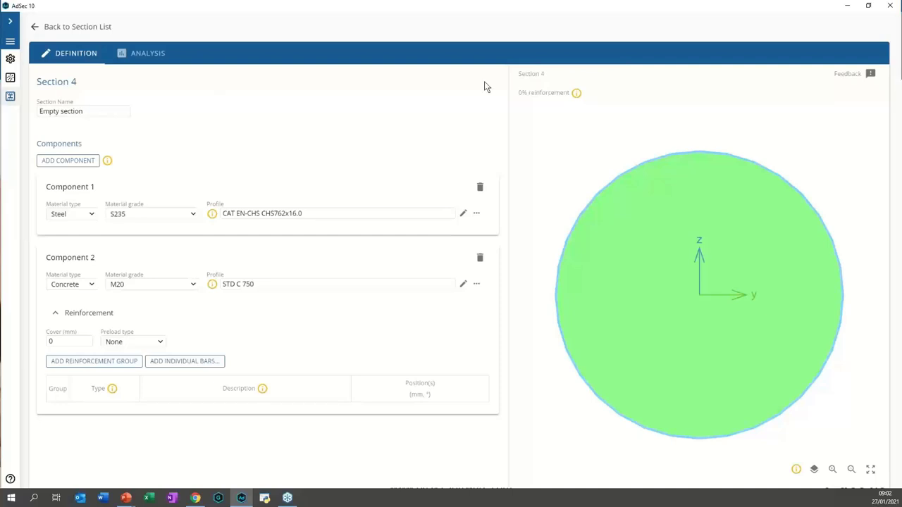
# View the feedback form for the section graphic and close it without submitting.
pyautogui.click(854, 76)
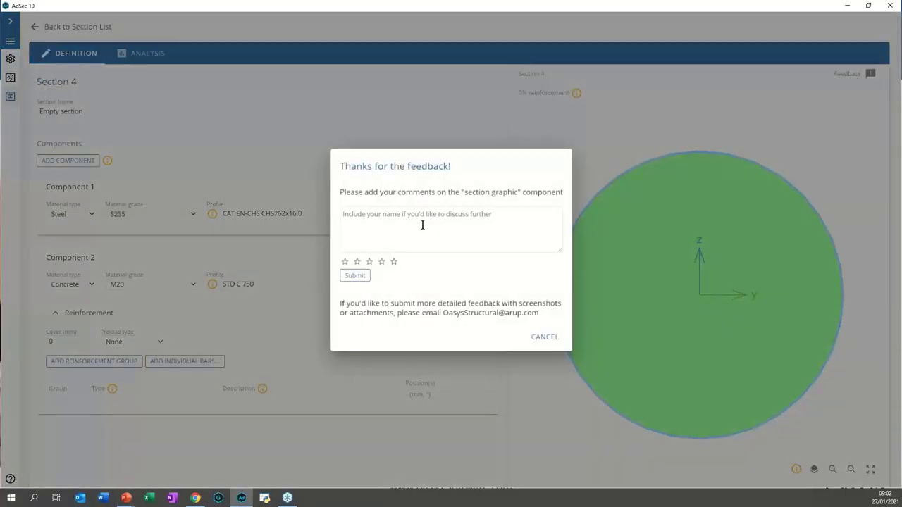
pyautogui.click(553, 340)
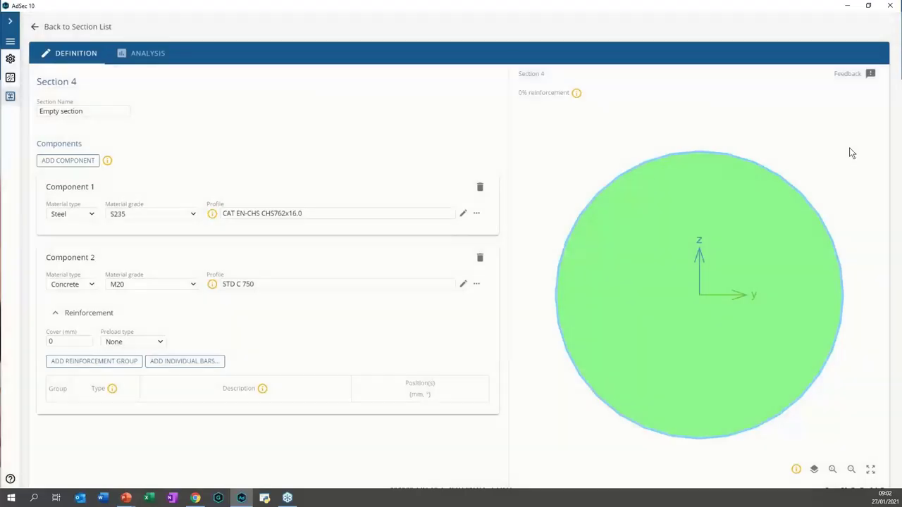
pyautogui.click(863, 75)
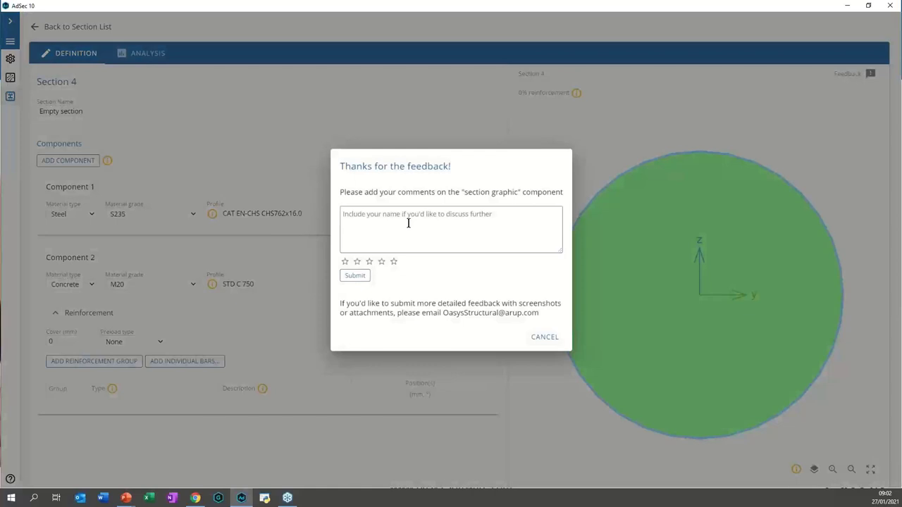
pyautogui.click(545, 337)
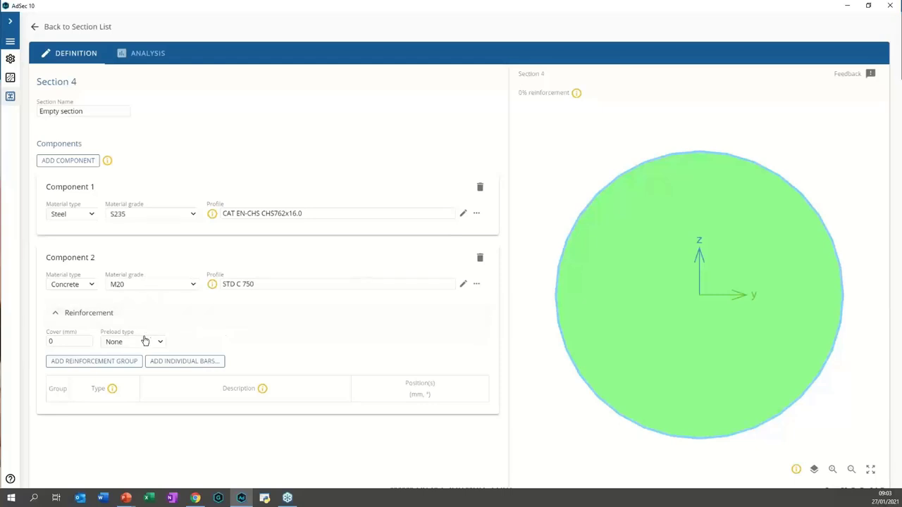
# Add a reinforcement group to Component 2 and check its available types, leaving the type unset.
pyautogui.click(138, 360)
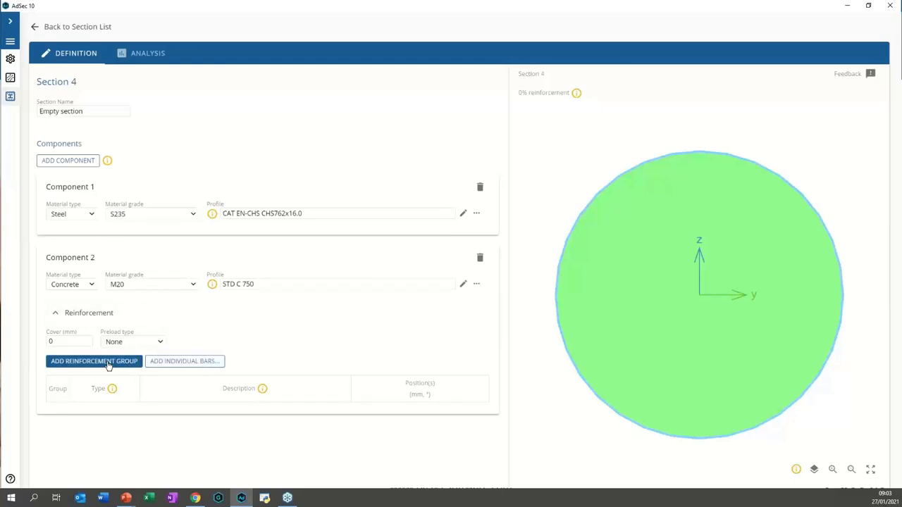
pyautogui.click(134, 412)
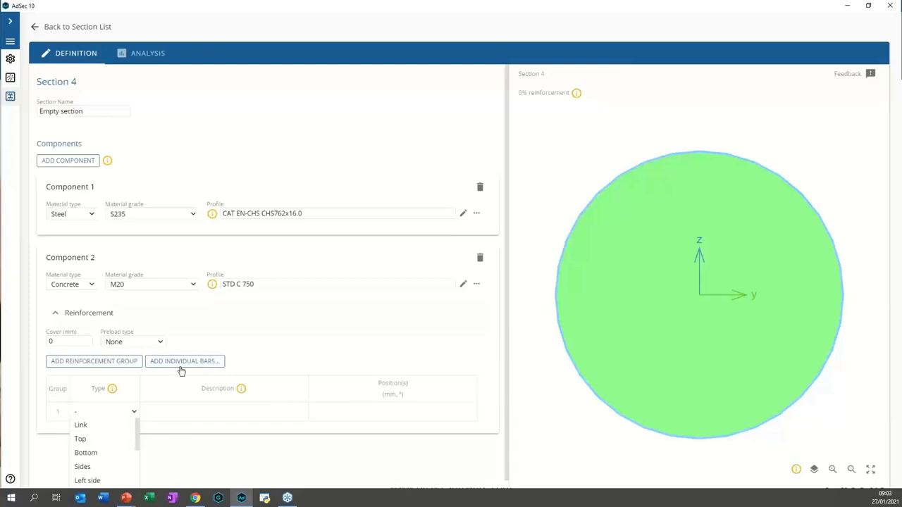
pyautogui.click(48, 55)
# Open Section 1, set the preload type to Stress, and give the bottom bars a pre-stress of 100 N/mm².
pyautogui.click(70, 26)
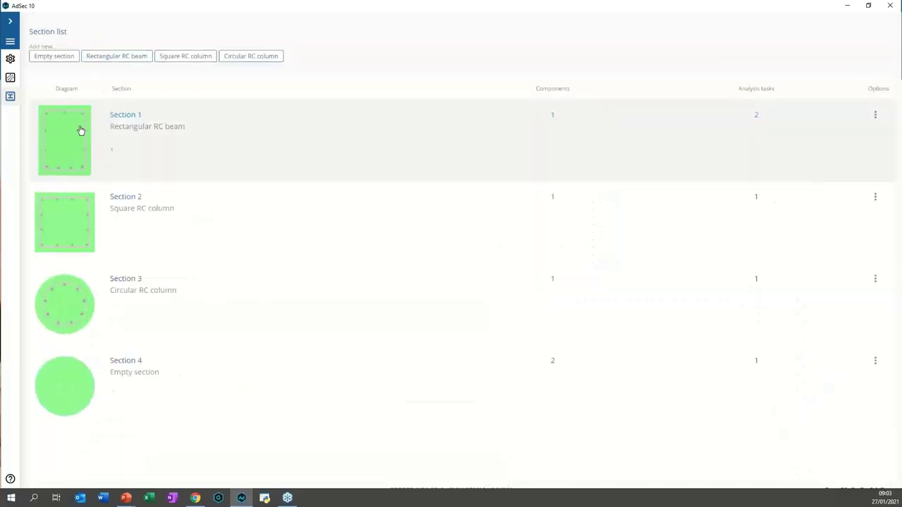
pyautogui.click(80, 128)
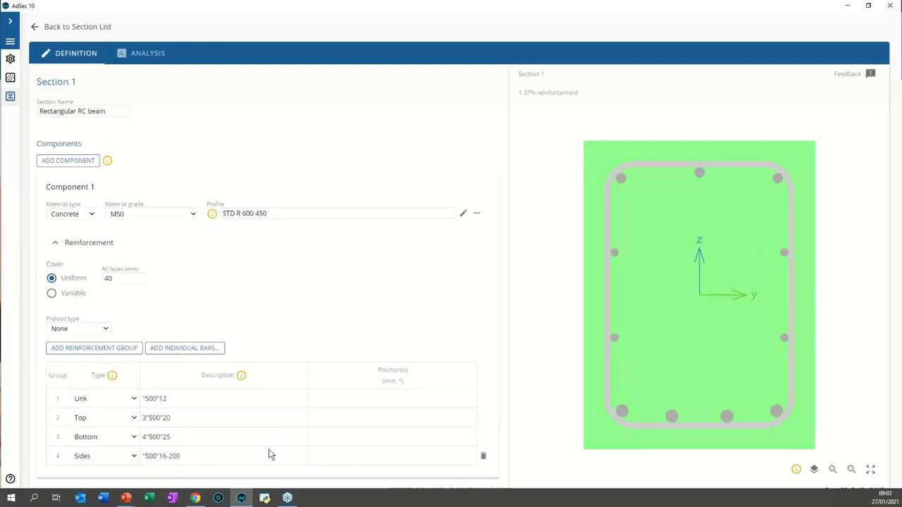
pyautogui.click(106, 331)
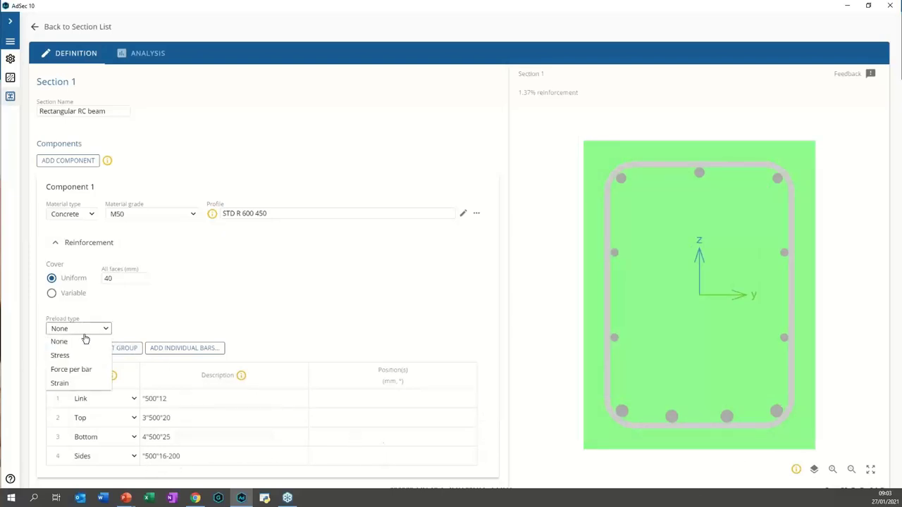
pyautogui.click(76, 357)
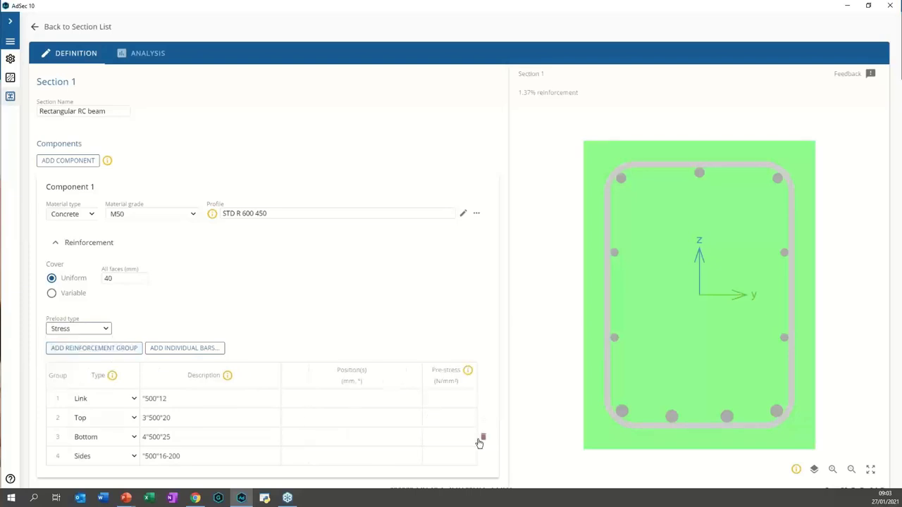
pyautogui.click(448, 437)
pyautogui.write('100')
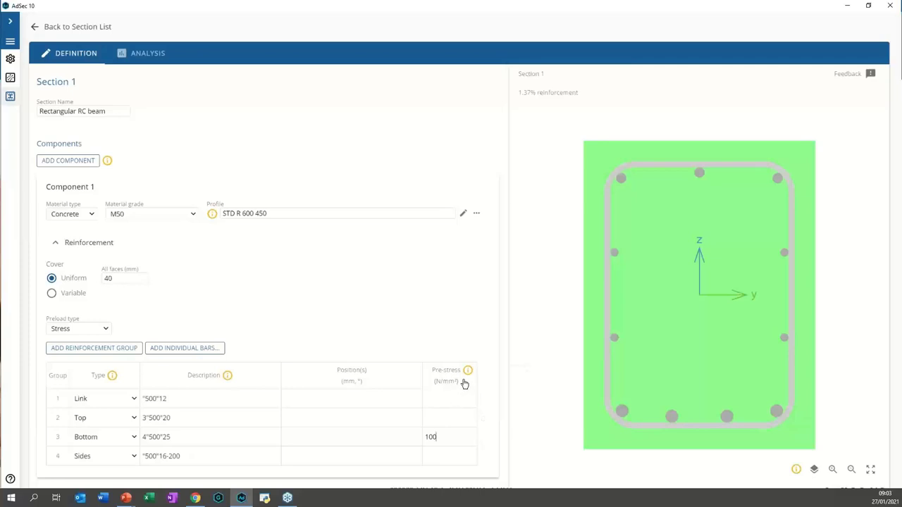
# Check the pre-stress sign convention and open the preload type choices for Section 1's reinforcement.
pyautogui.moveTo(469, 375)
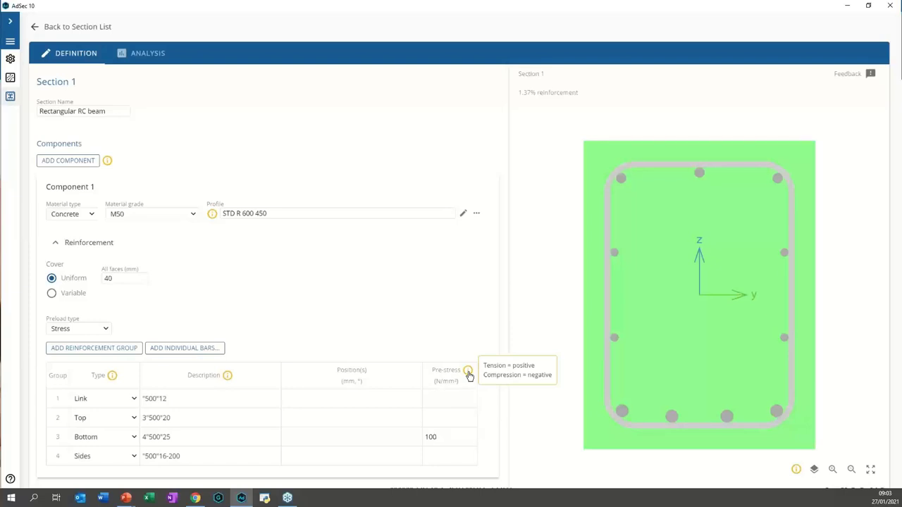
pyautogui.click(108, 331)
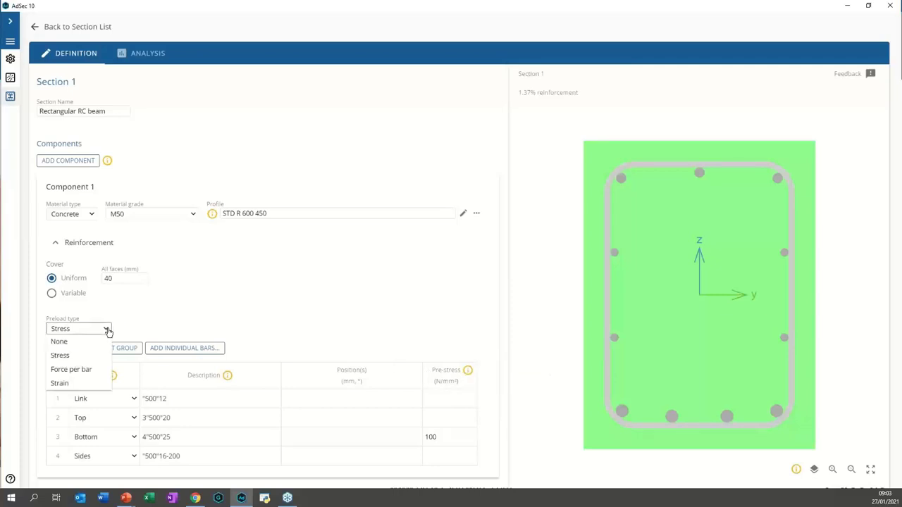